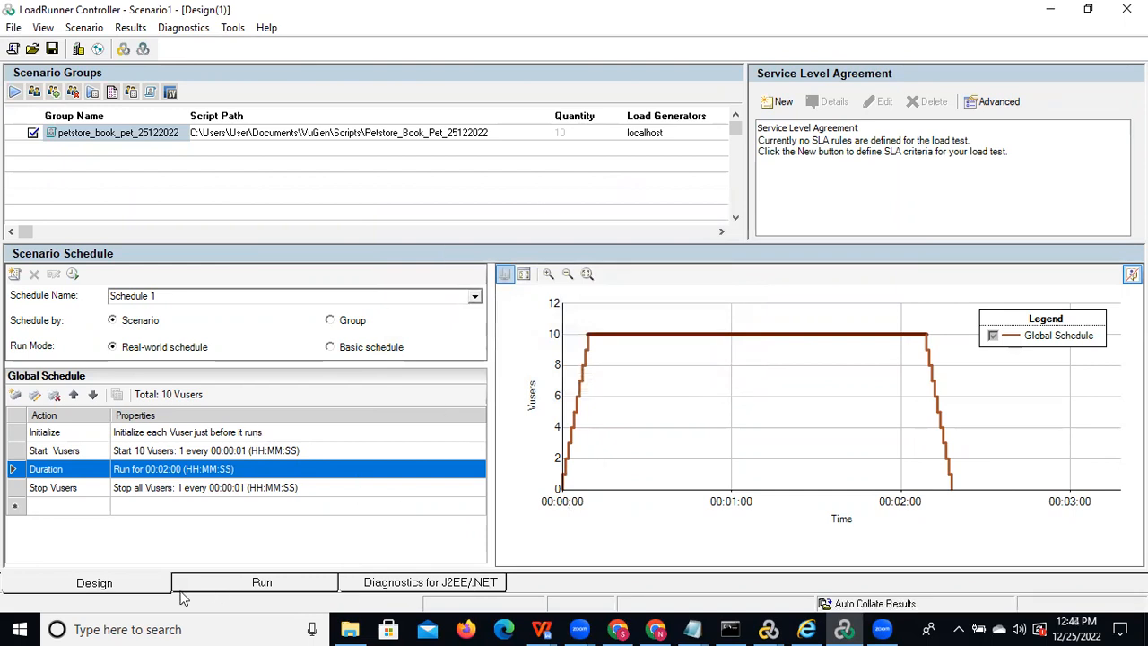
- Start the load test scenario from the run view and minimize the file explorer window that covers it
left_click(262, 583)
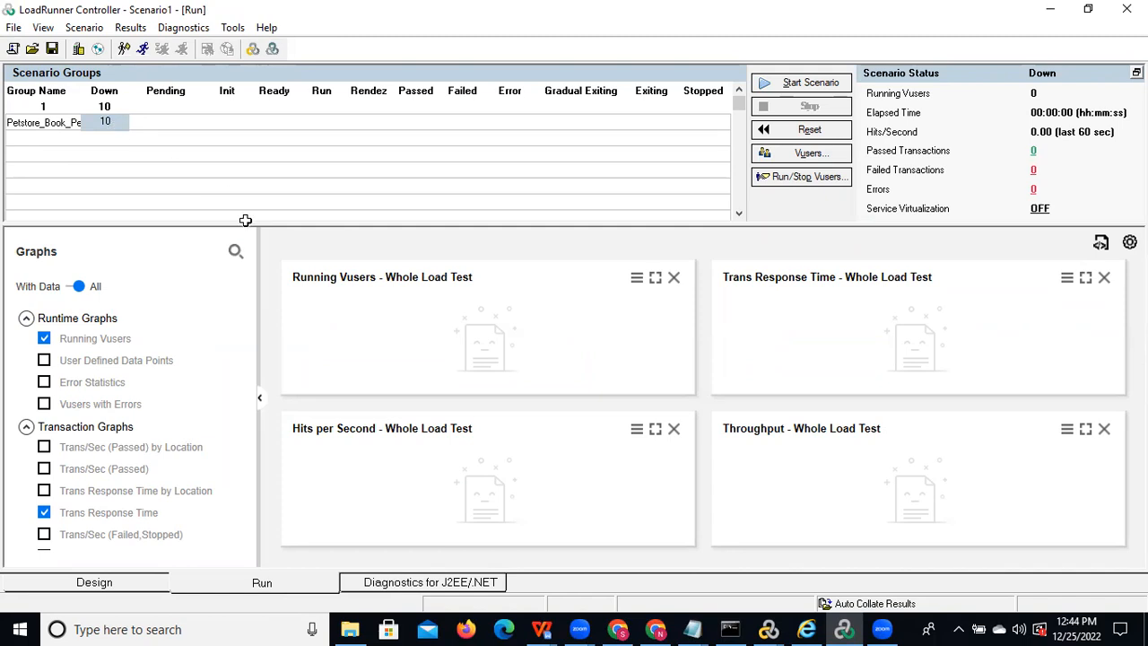
left_click(811, 83)
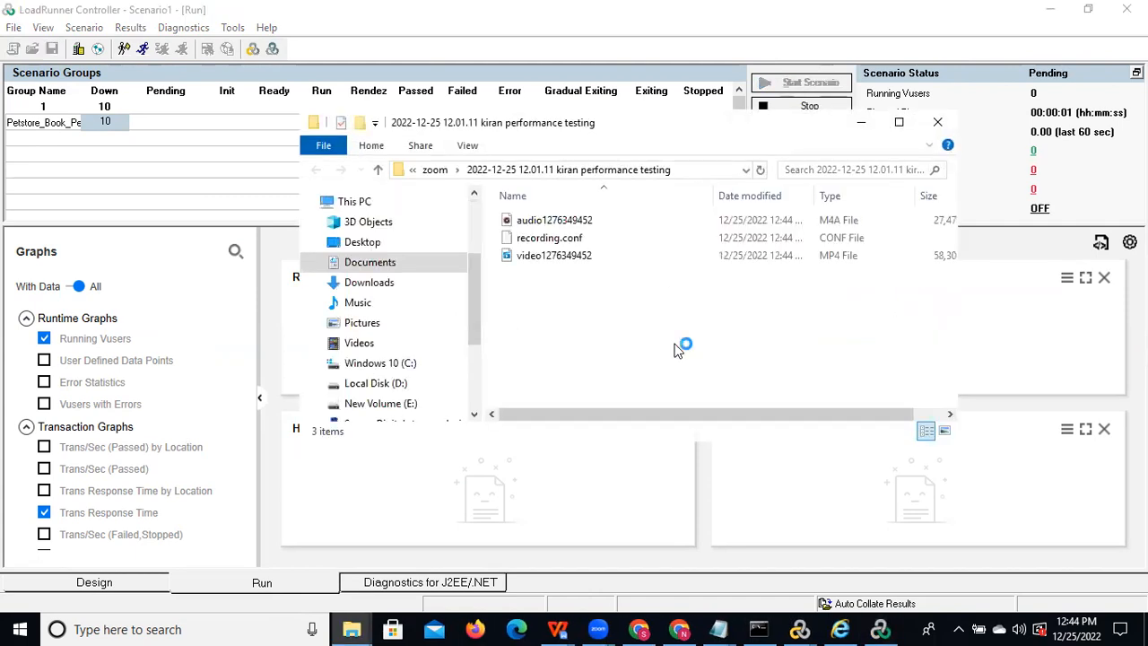
left_click(861, 124)
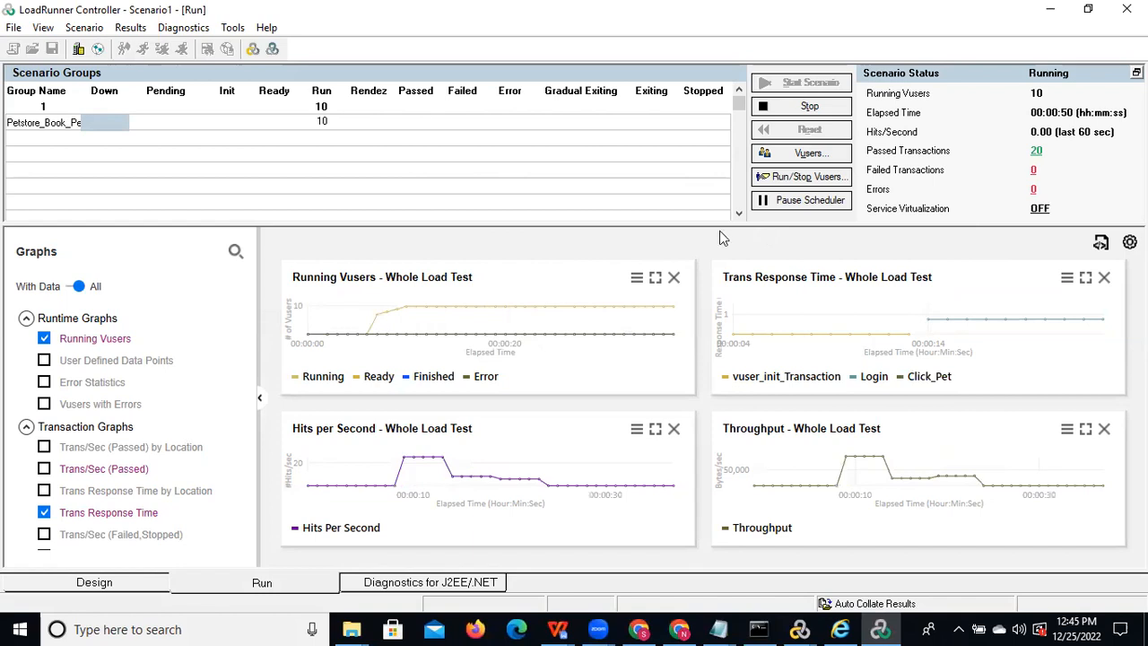
- Show the runtime viewers for the running Vusers in the Petstore_Book_Pet group
left_click(325, 123)
right_click(326, 123)
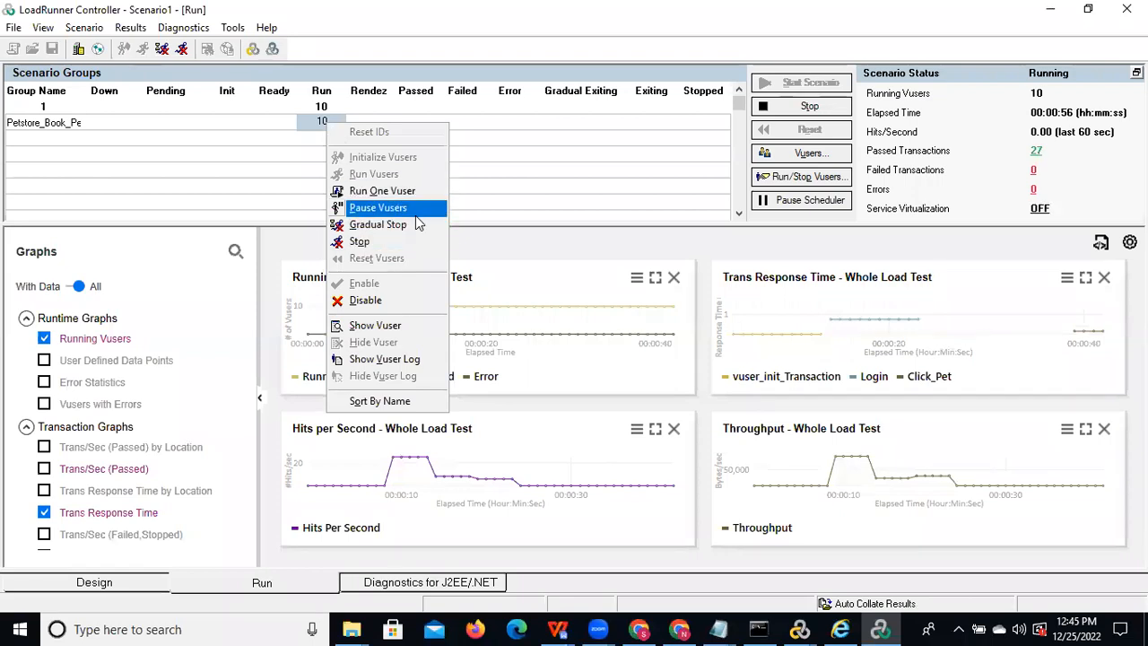
left_click(404, 325)
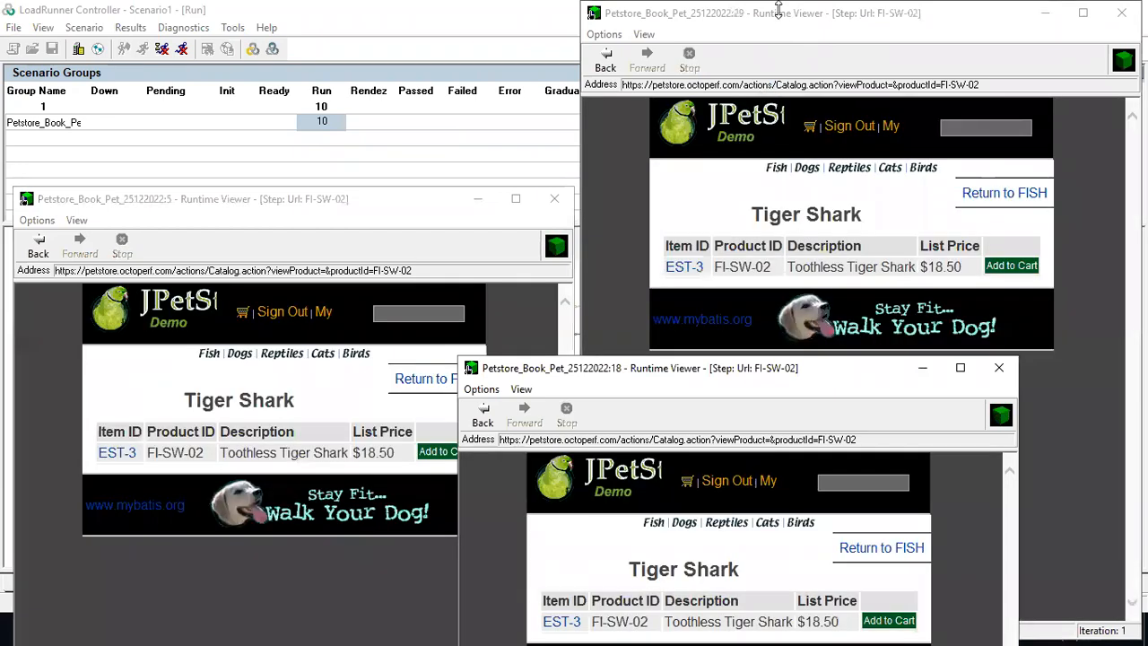
- Spread the stacked Vuser runtime viewer windows apart to watch each one replay the pet store pages
left_click(778, 11)
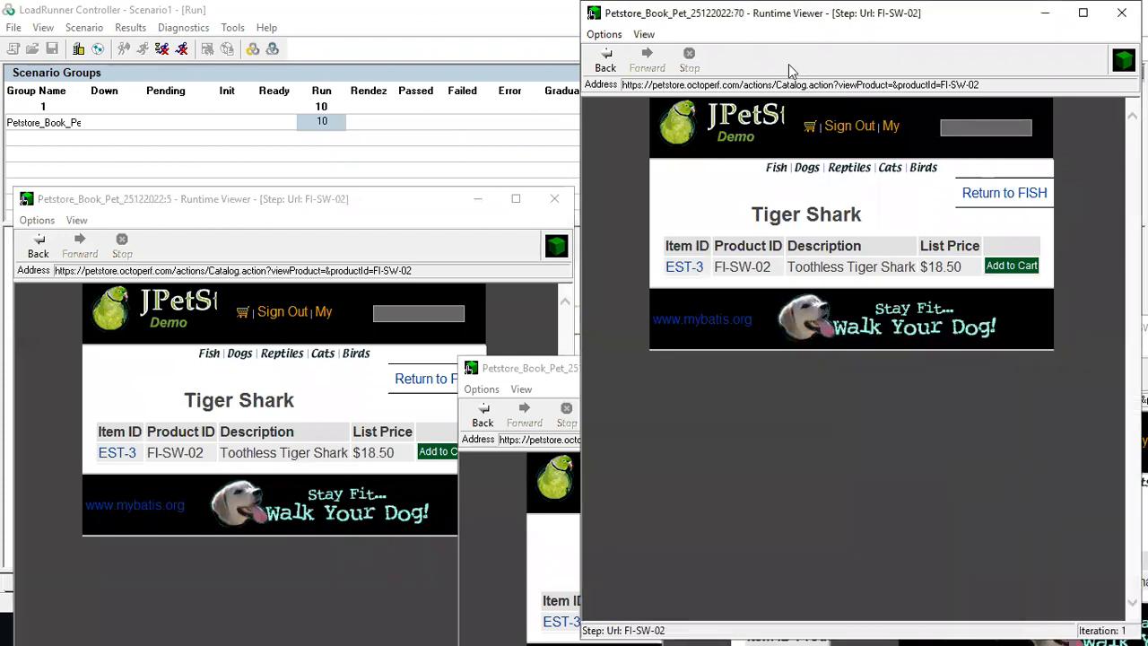
left_click(752, 20)
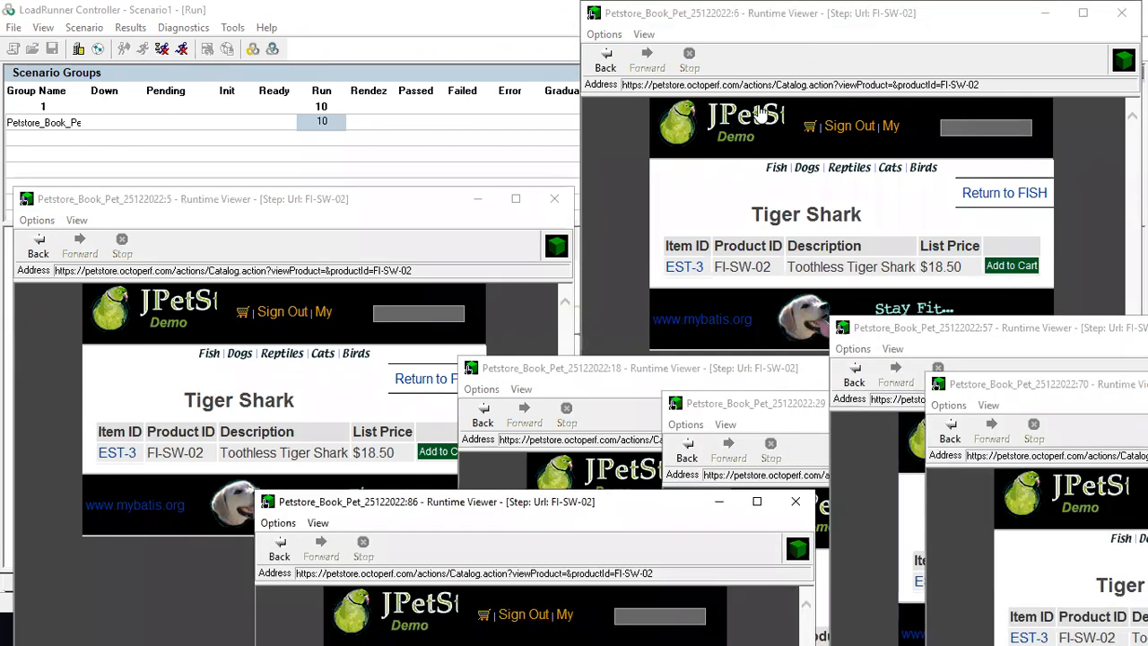
left_click(777, 20)
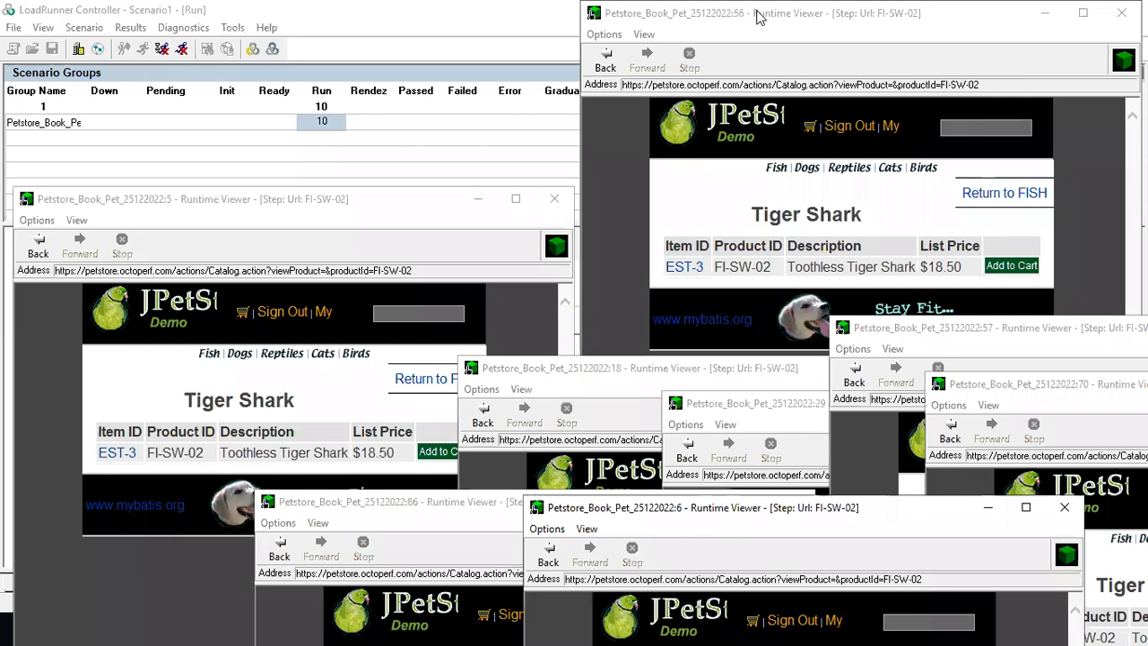
left_click(757, 18)
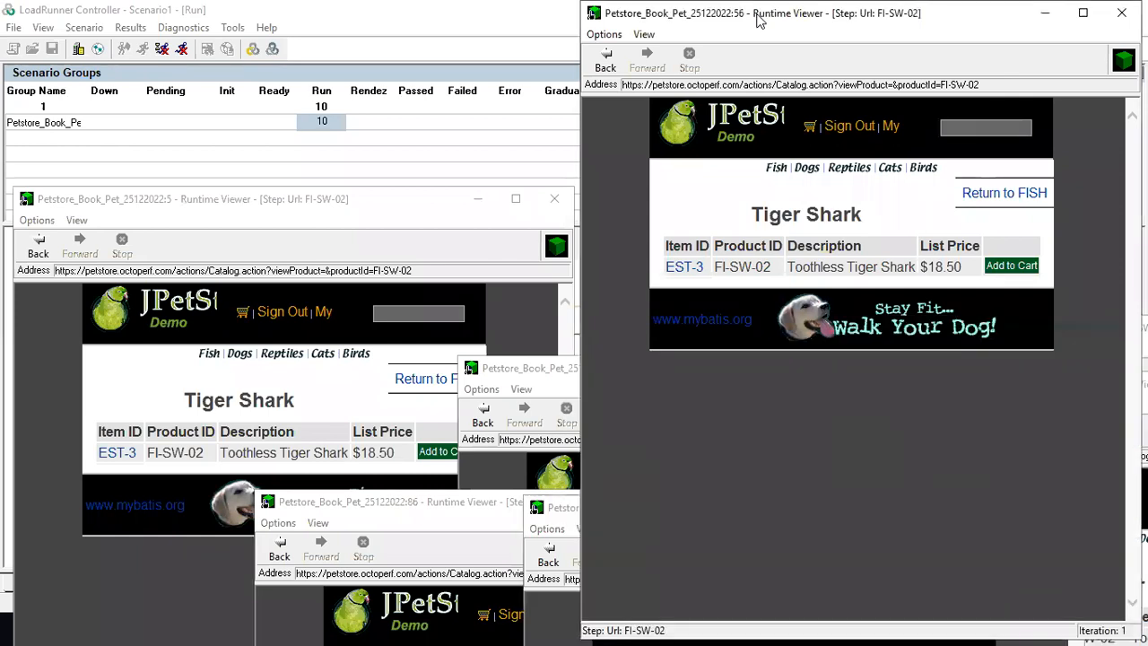
left_click_drag(757, 20, 857, 276)
left_click_drag(859, 17, 423, 327)
left_click_drag(828, 8, 384, 293)
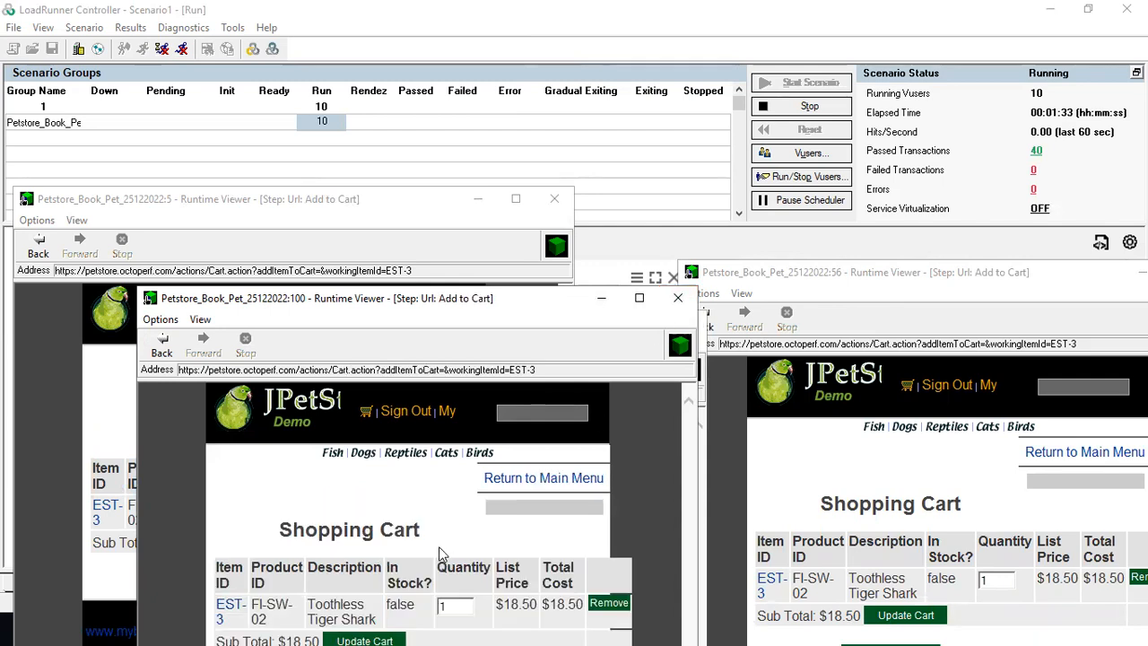
- Close the runtime viewers of Vusers 100, 68, 5 and 56
left_click(682, 303)
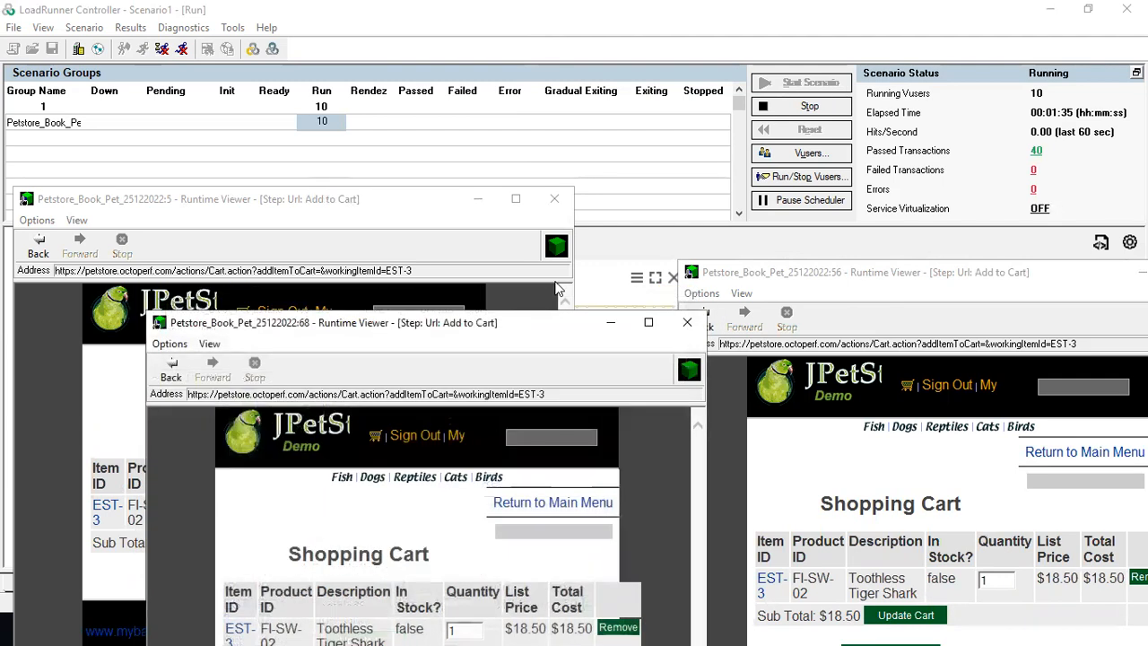
left_click(687, 323)
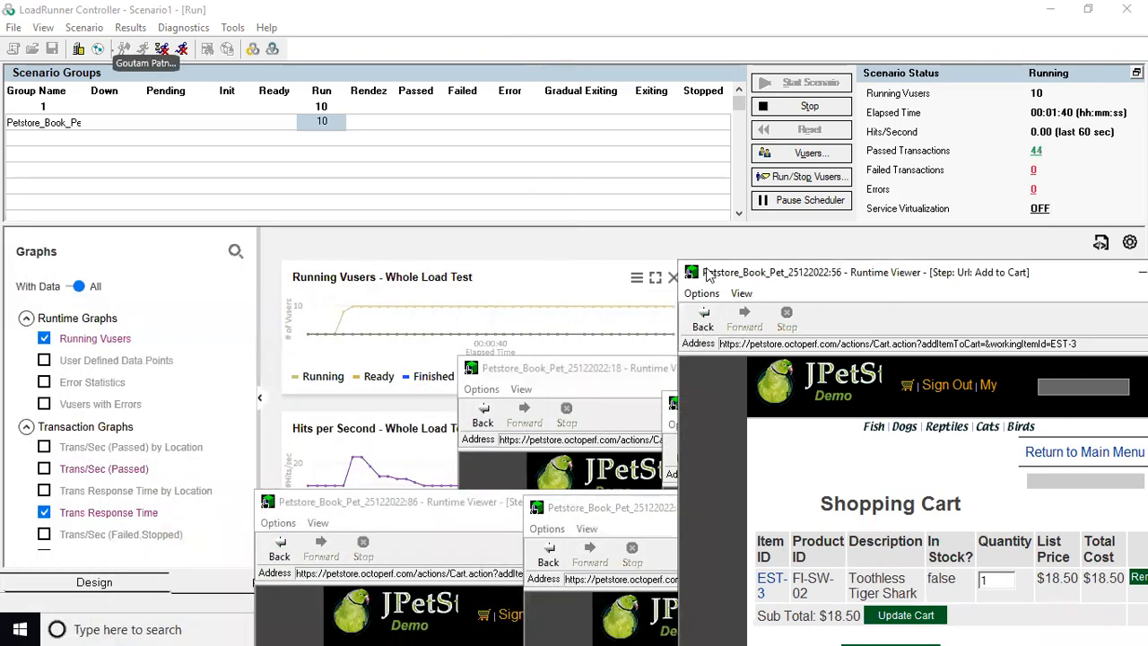
left_click_drag(707, 272, 2, 168)
left_click(507, 163)
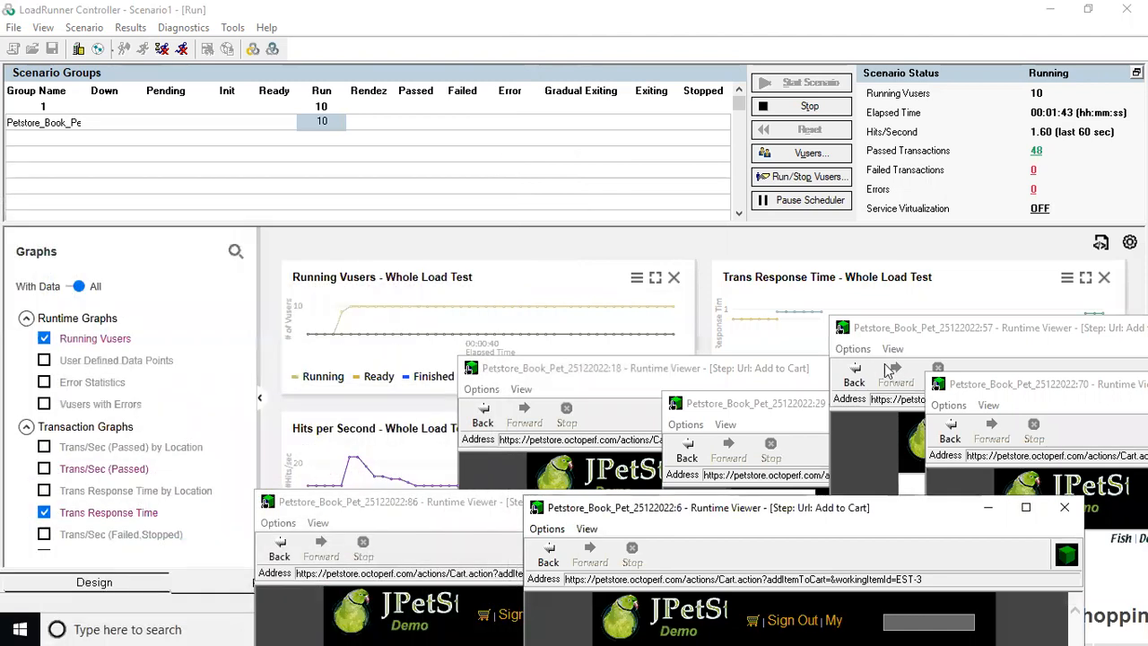
- Move the runtime viewers of Vusers 18 and 57 clear of the others and close the viewer of Vuser 29
left_click_drag(715, 375, 208, 172)
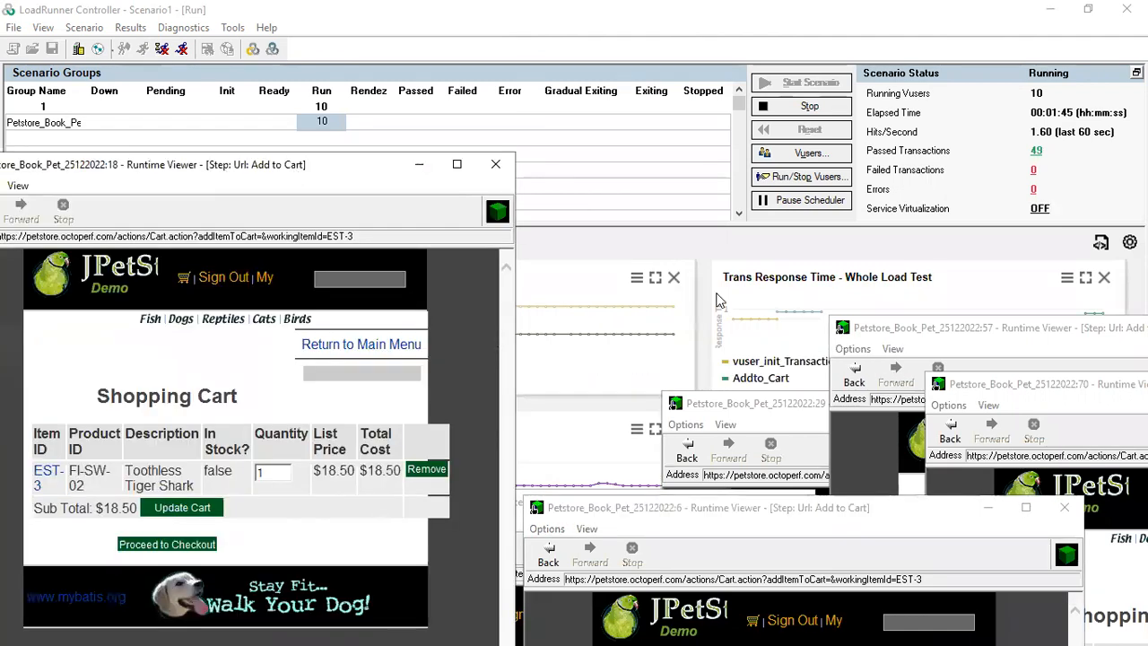
left_click(894, 336)
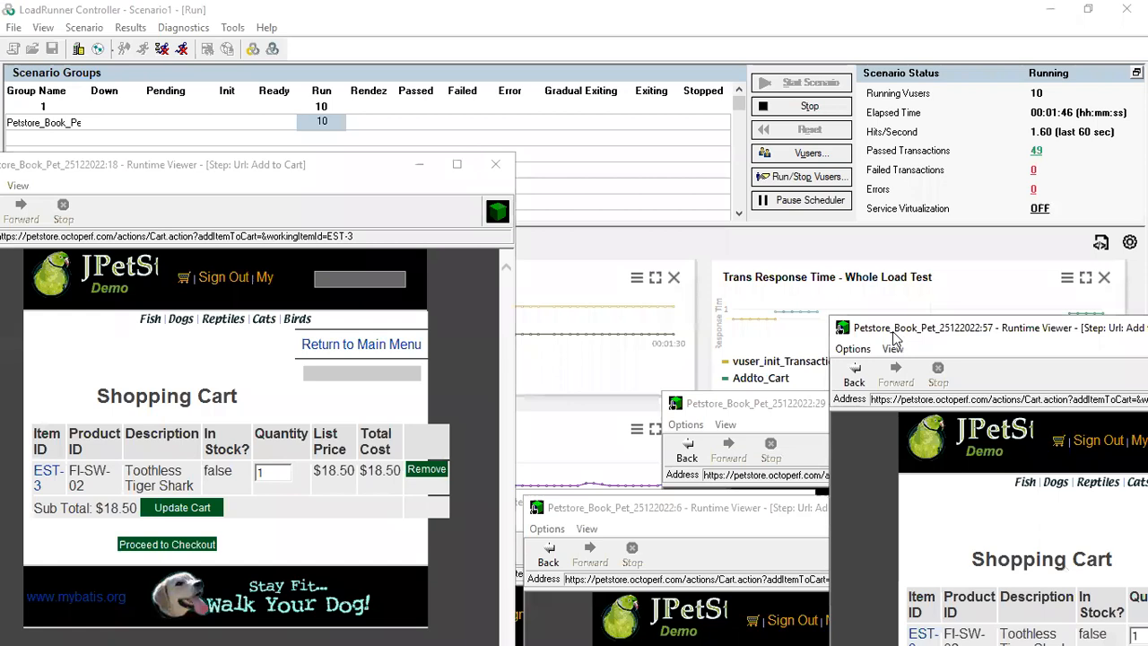
left_click_drag(894, 336, 22, 229)
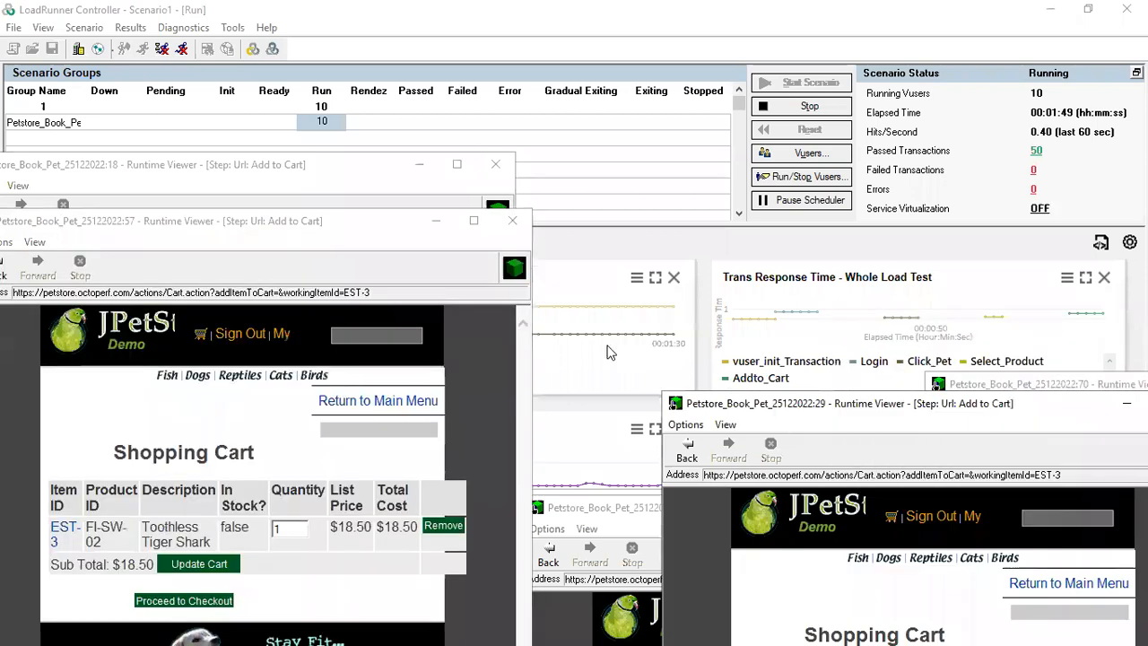
left_click_drag(841, 406, 482, 246)
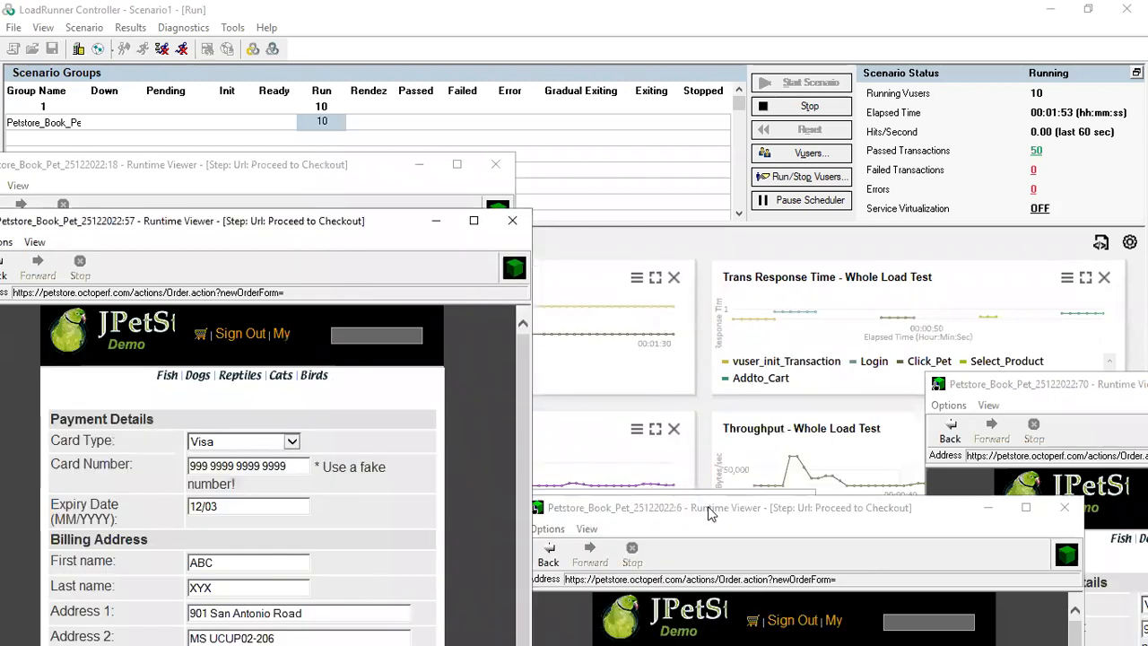
- Watch the checkout page replay, then close the runtime viewers of Vusers 6, 18 and 57
left_click_drag(706, 508, 613, 166)
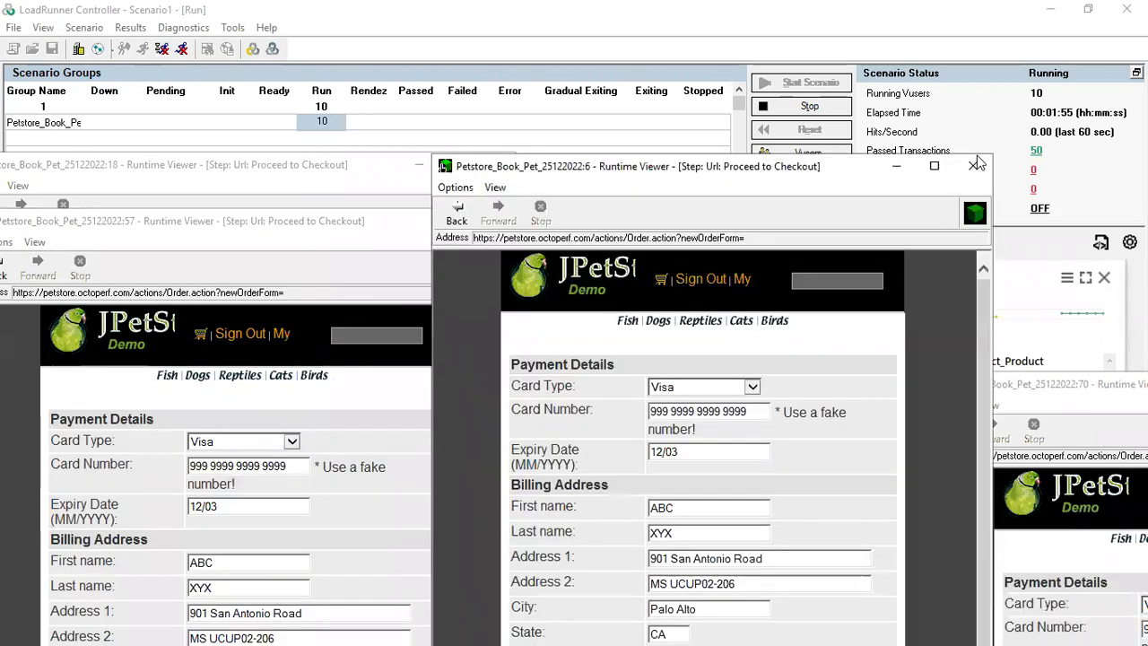
left_click(975, 168)
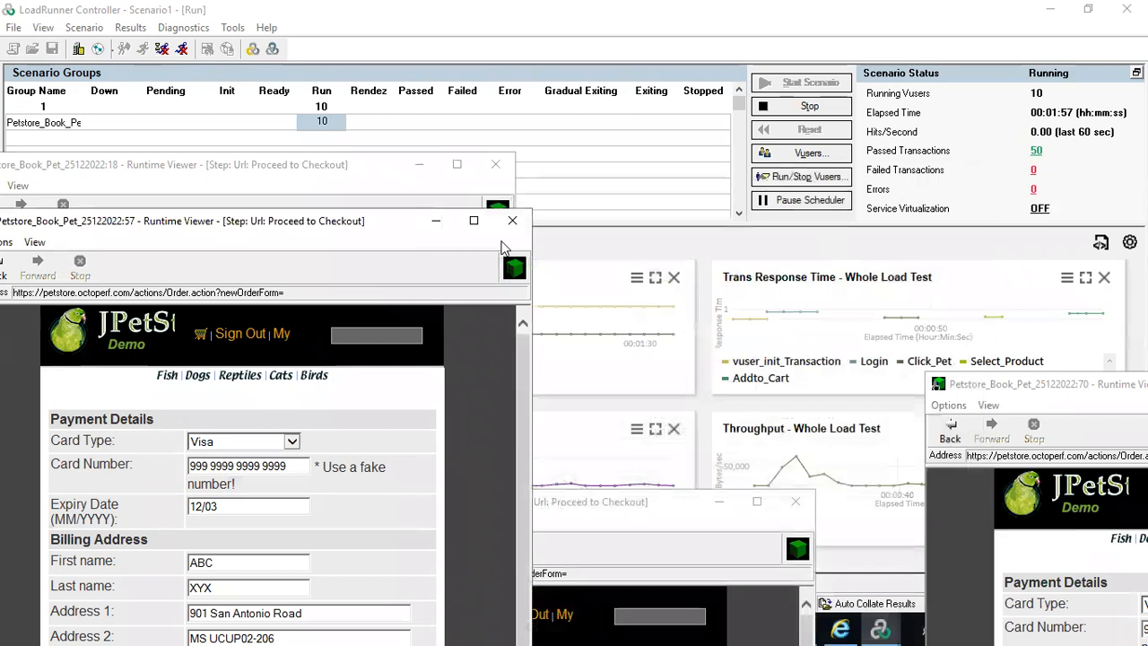
left_click_drag(407, 235, 981, 231)
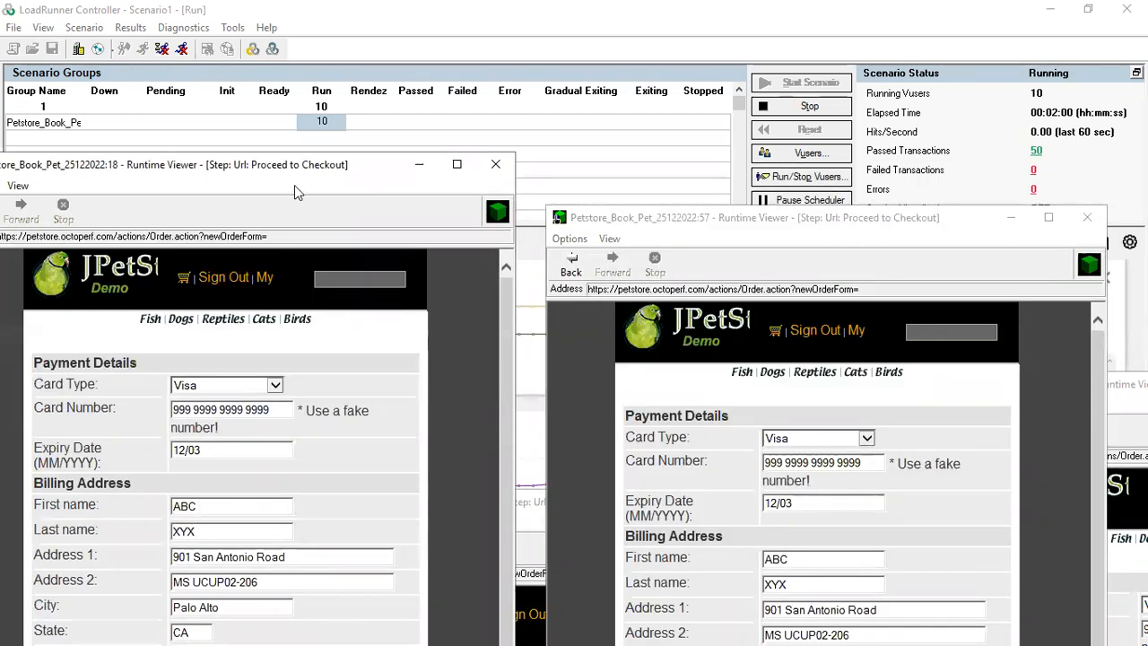
left_click(495, 165)
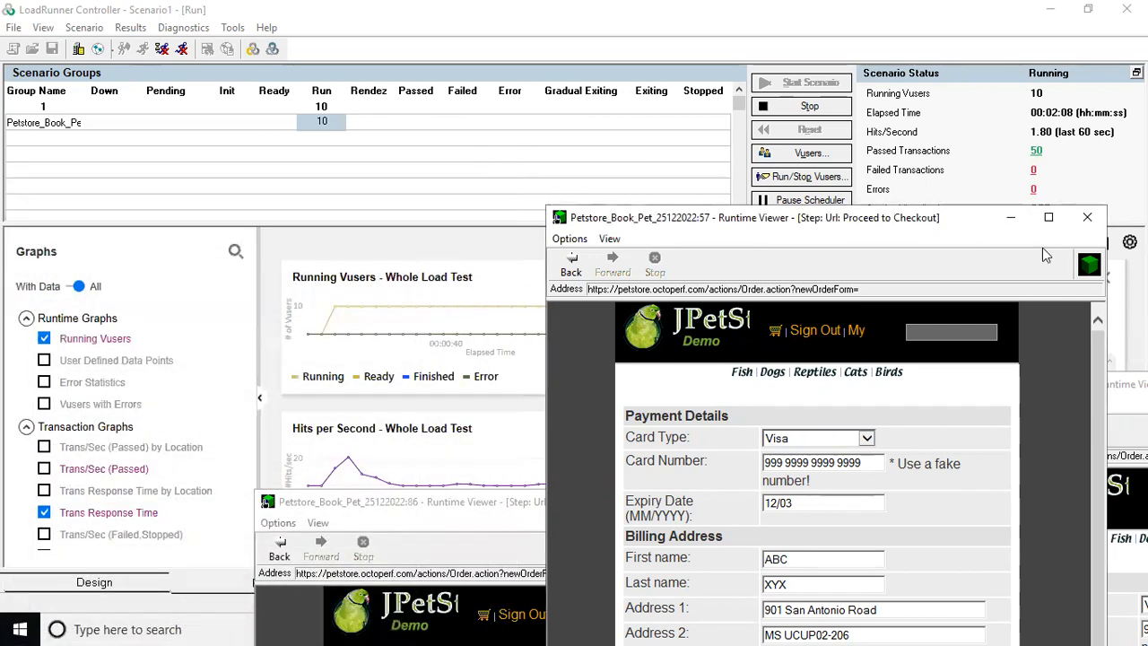
left_click(1087, 217)
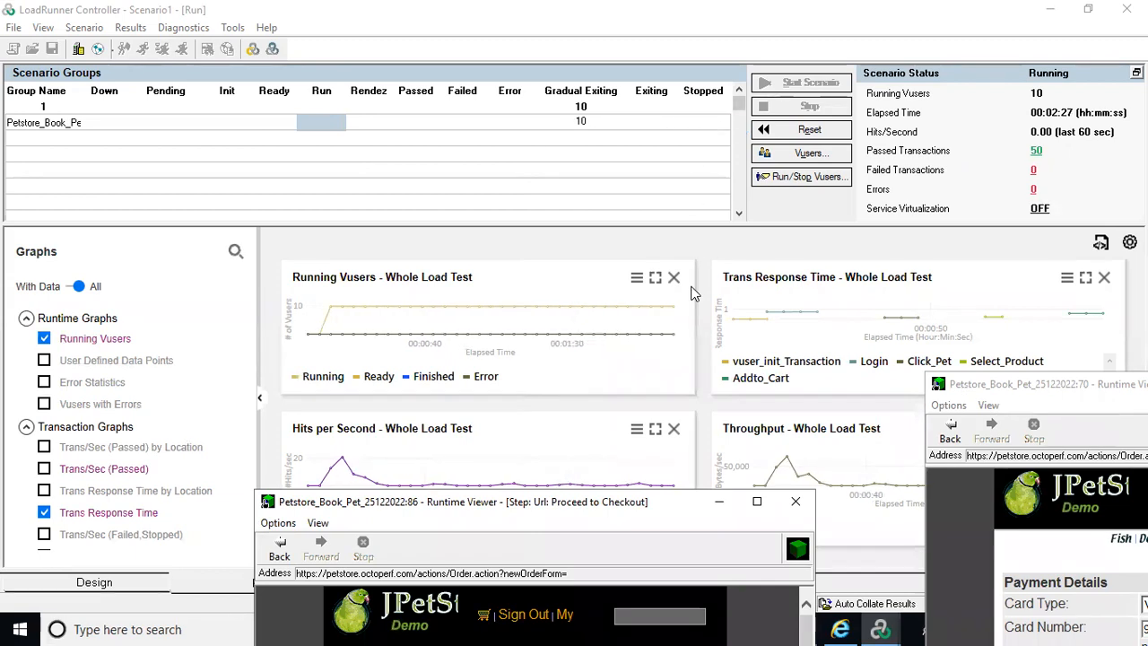
- Close the remaining runtime viewers of Vusers 70 and 86 to uncover the run graphs
left_click(1041, 392)
left_click_drag(1041, 392, 586, 356)
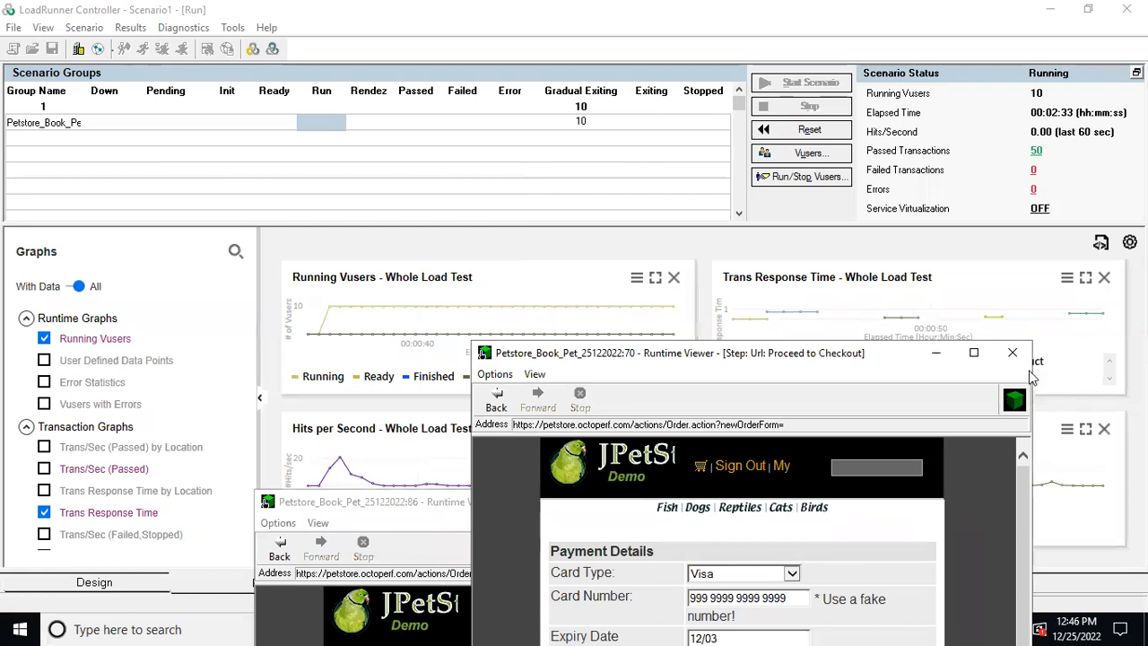
left_click(1013, 351)
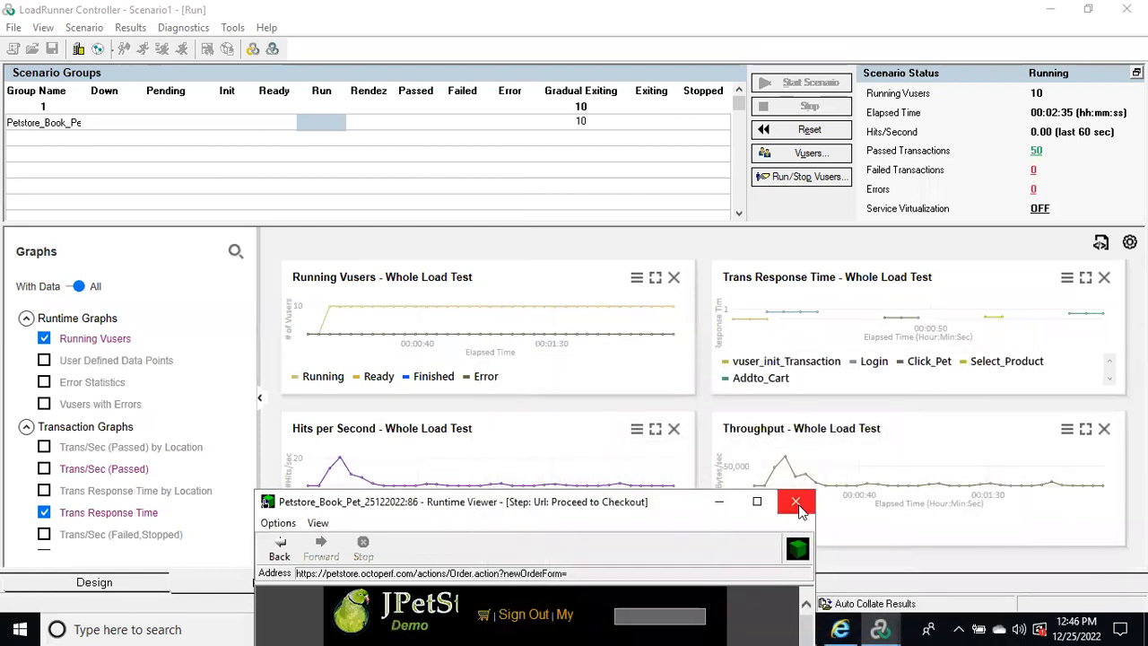
left_click(796, 502)
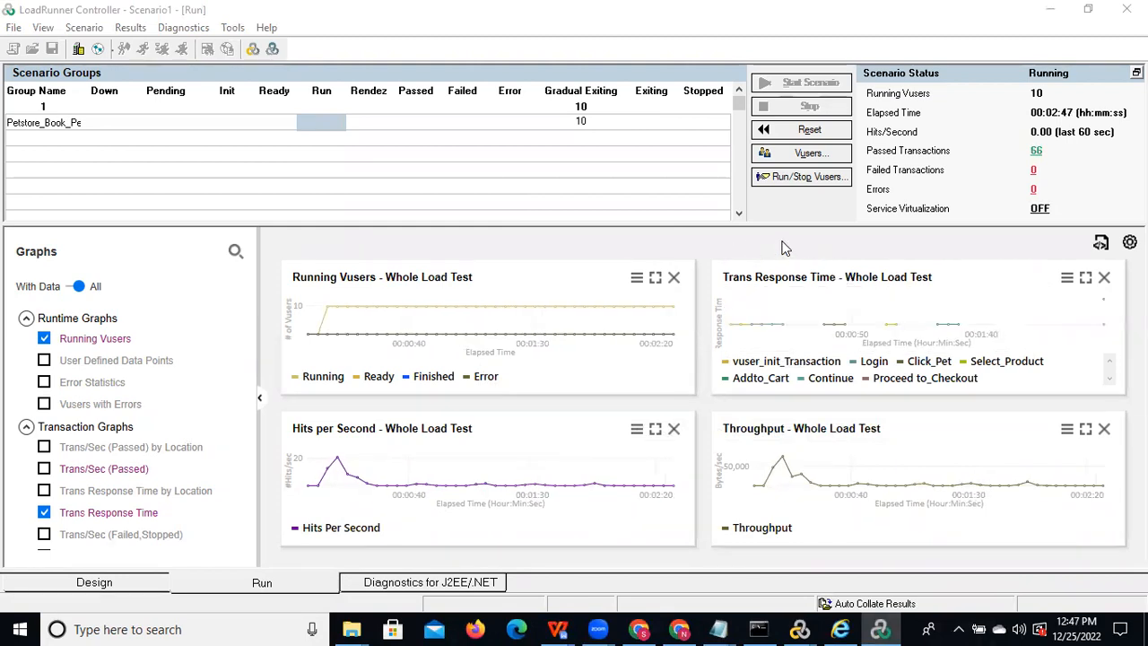
- Check the scenario's global schedule in the design view and open the completed run's results for analysis
left_click(95, 582)
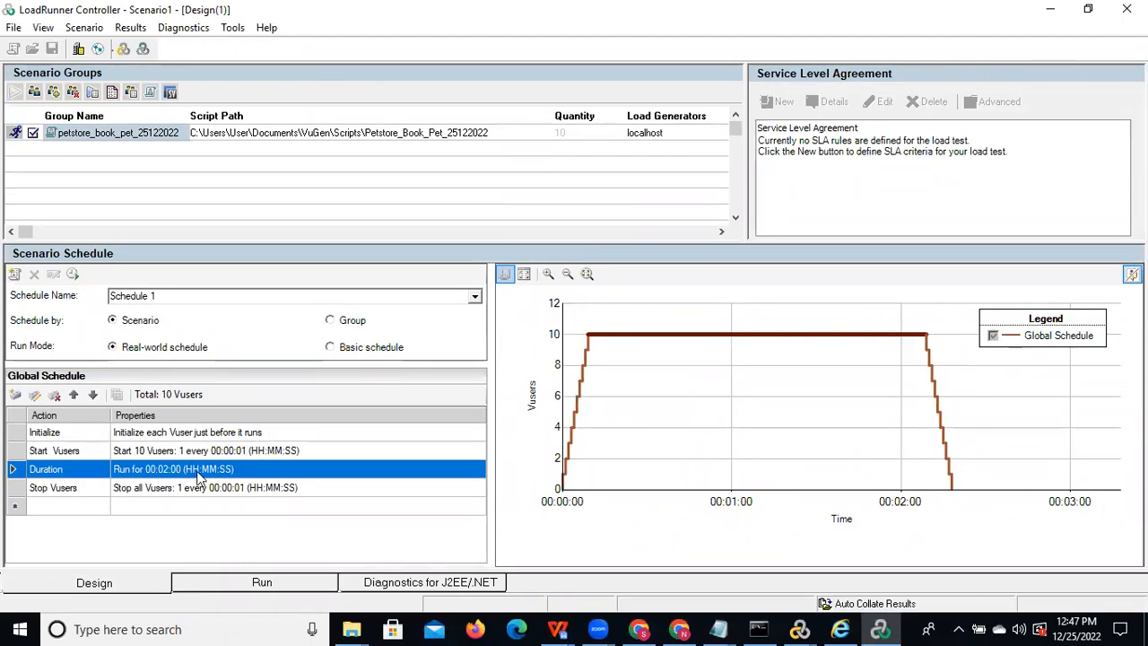
left_click(254, 585)
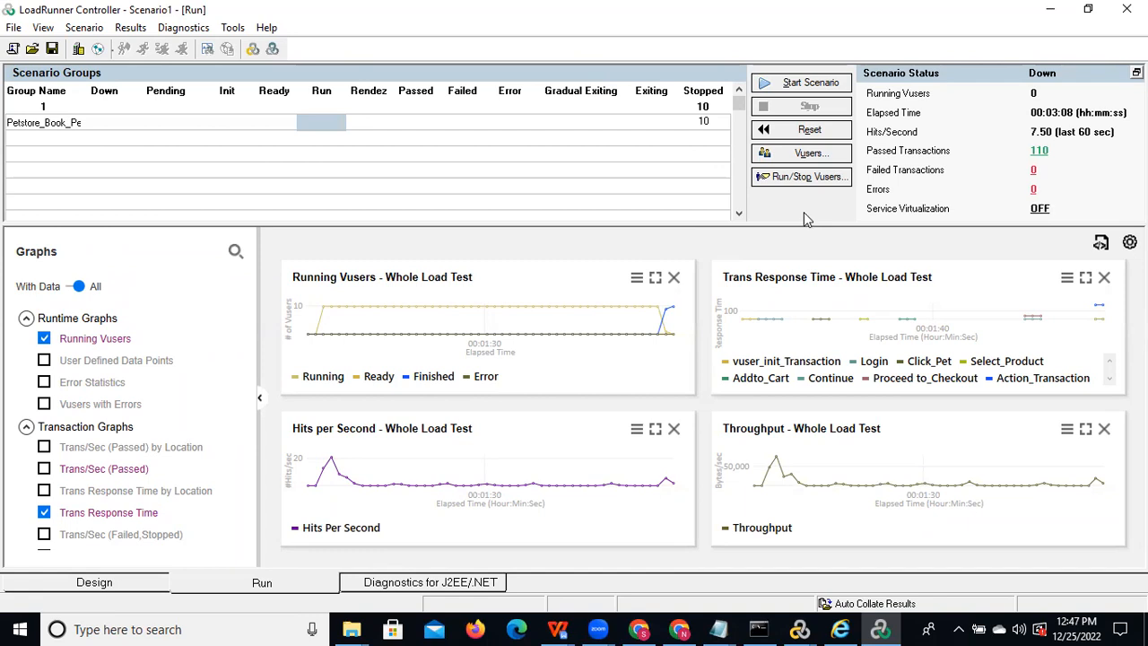
left_click(129, 28)
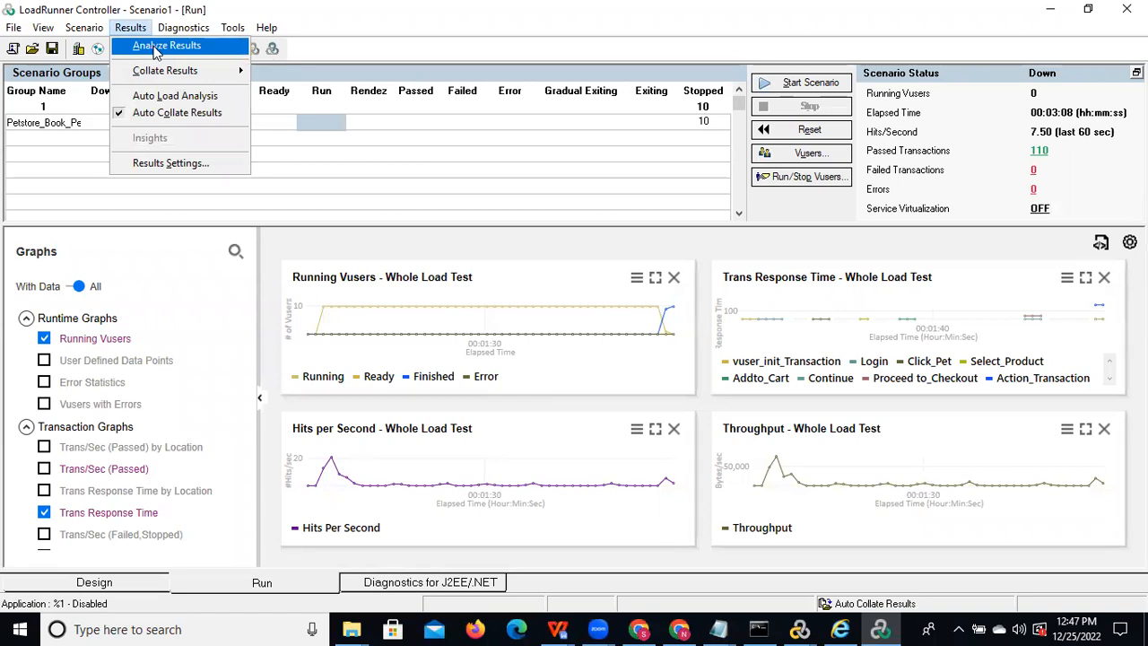
left_click(156, 49)
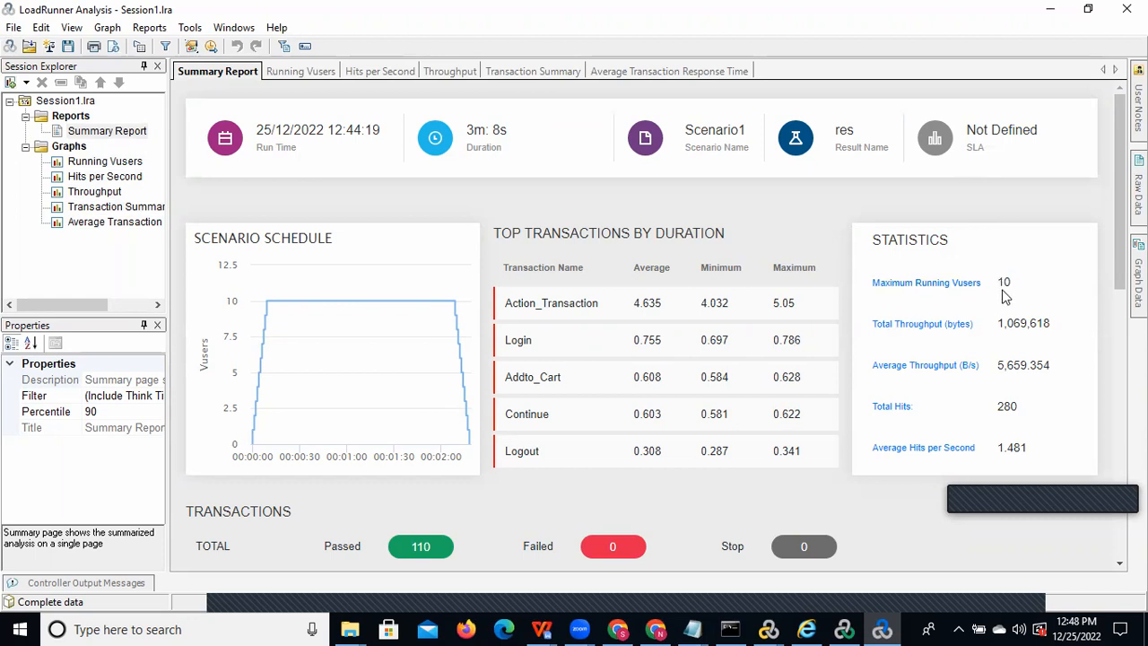
- Review the summary report's statistics and transactions, highlighting the rows from Addto_Cart to Select_Product
scroll(1119, 188, "down", 1)
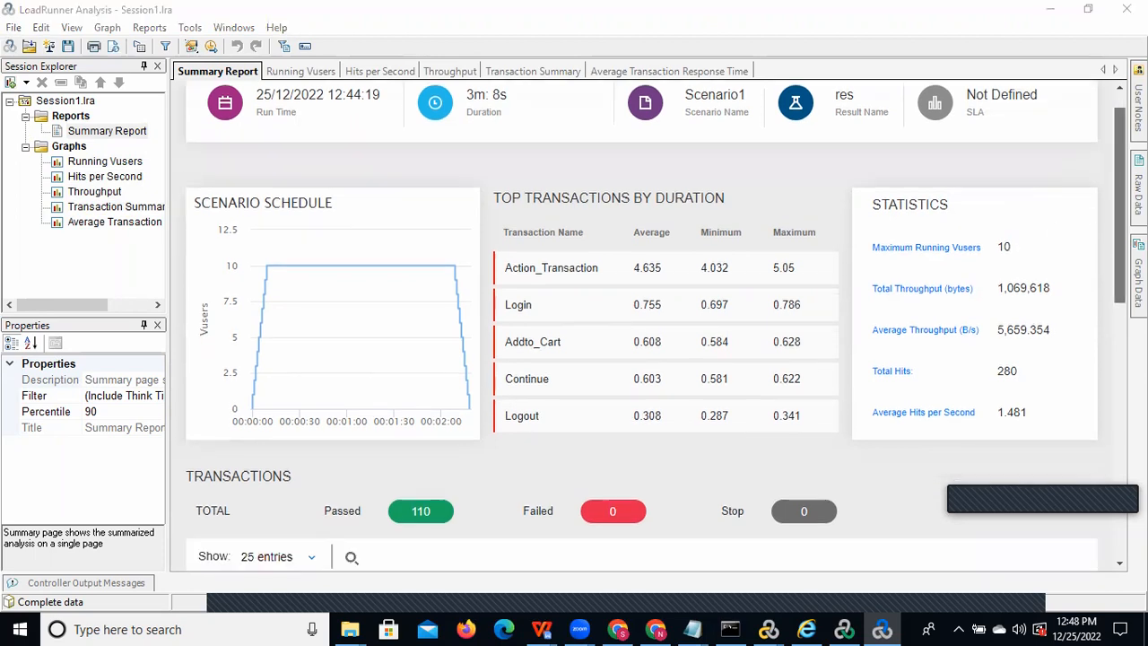
scroll(641, 325, "down", 5)
left_click_drag(1119, 335, 1119, 255)
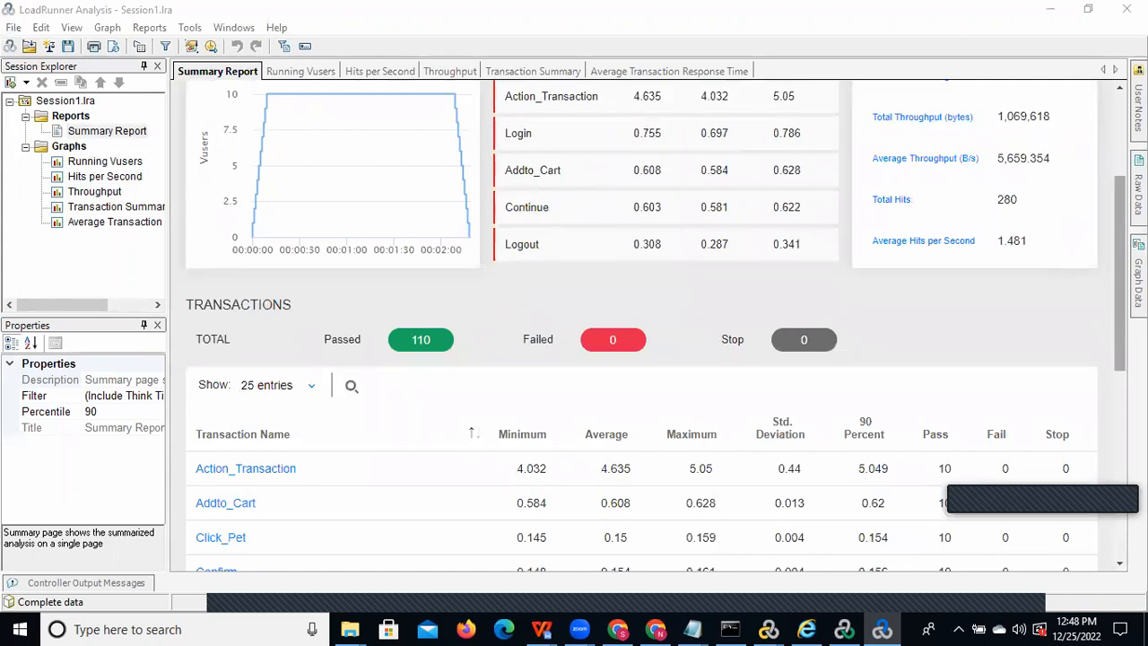
scroll(1120, 273, "down", 3)
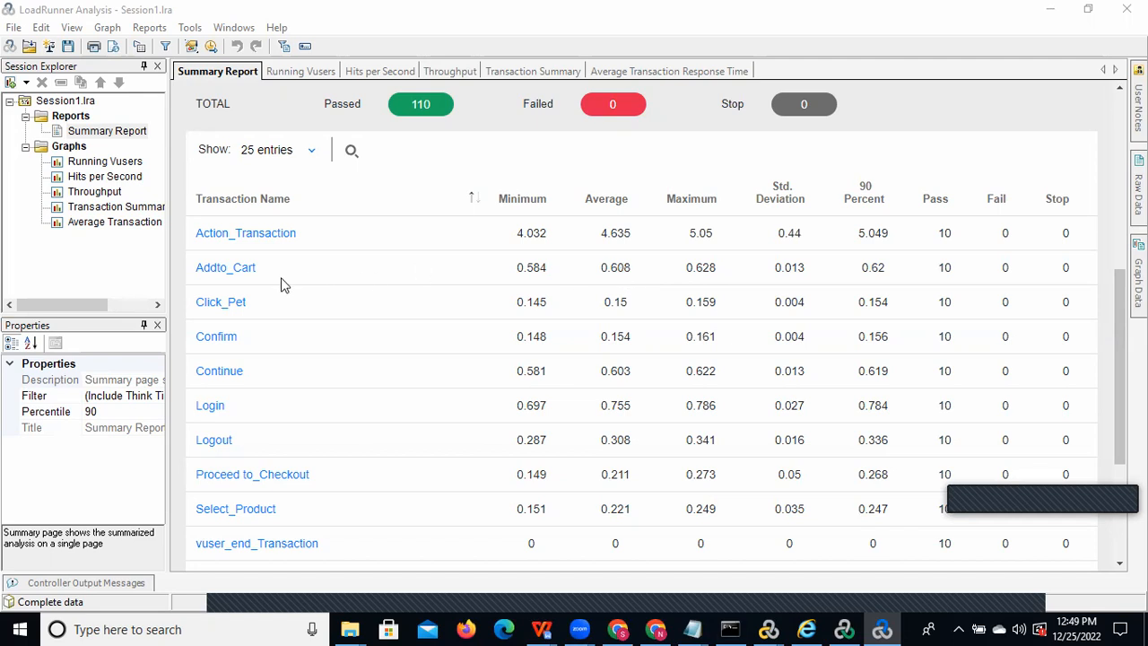
left_click_drag(189, 267, 257, 268)
left_click_drag(652, 330, 1095, 413)
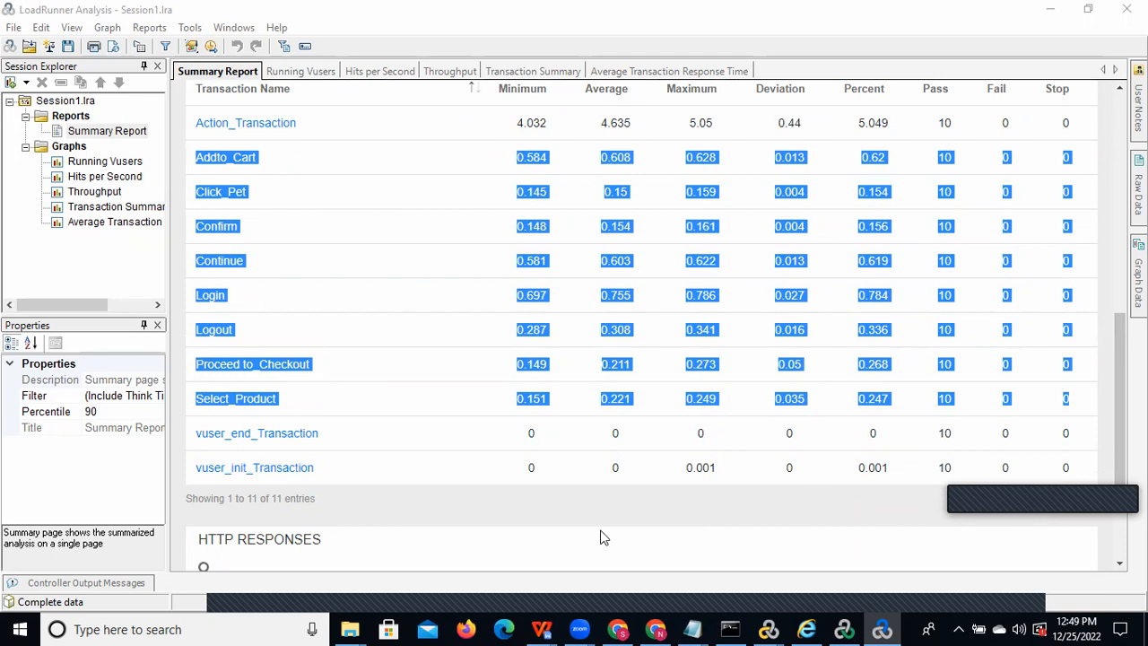
- Switch to WPS Office and paste the copied transaction rows, Addto_Cart to Select_Product, into Sheet1 of TestData.csv starting at cell A1
left_click(541, 628)
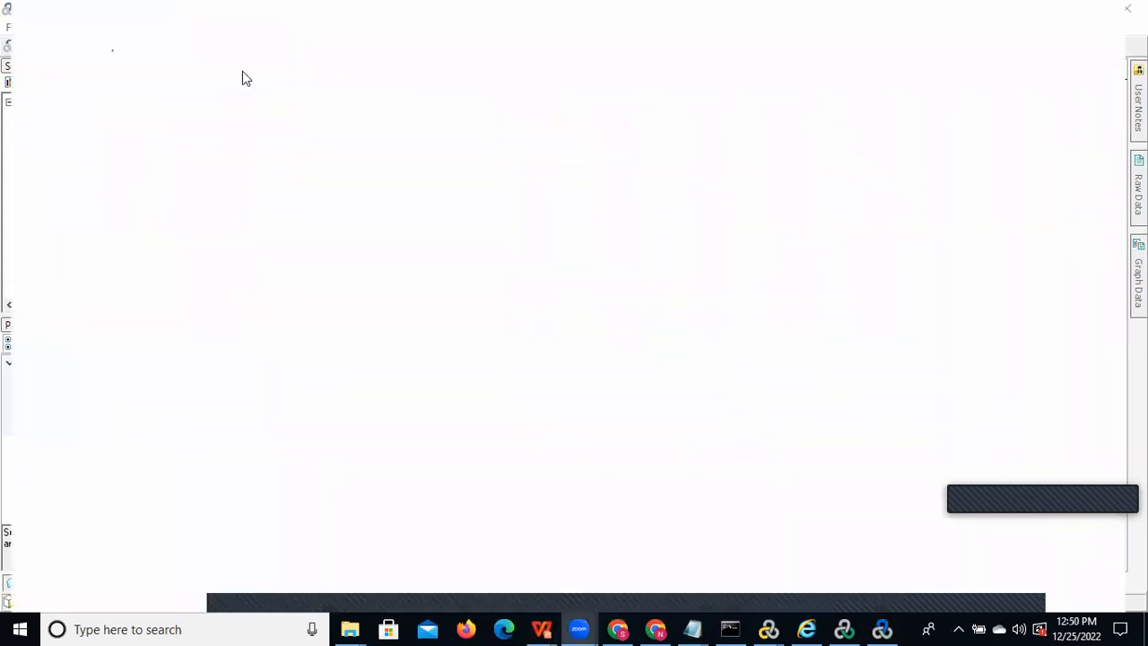
left_click(26, 2)
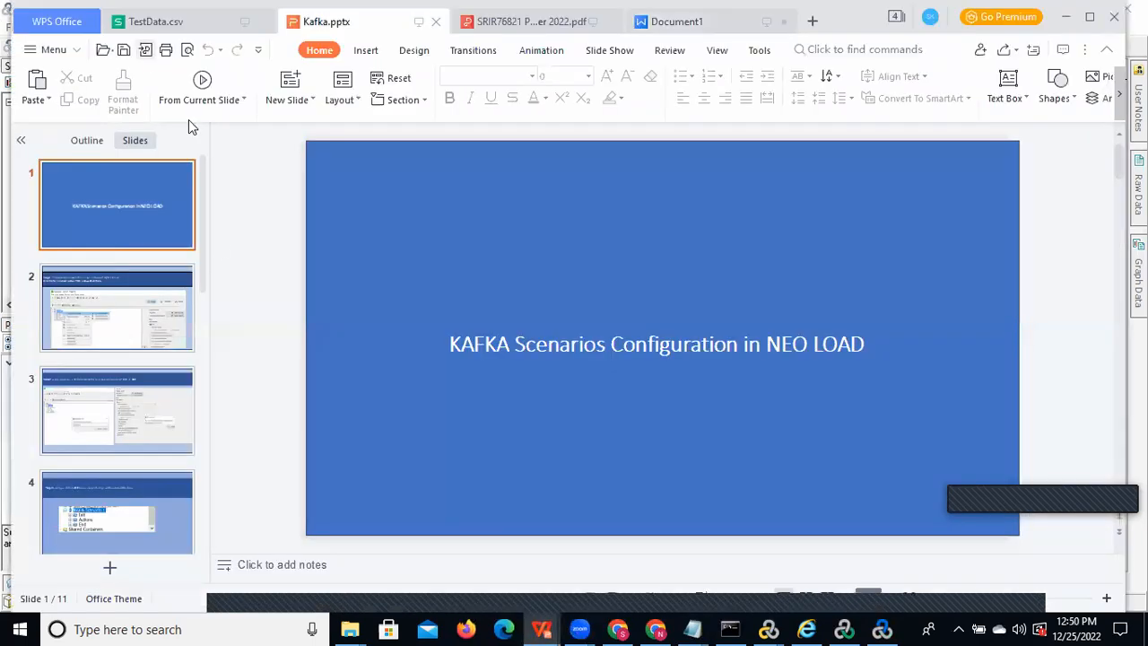
left_click(154, 28)
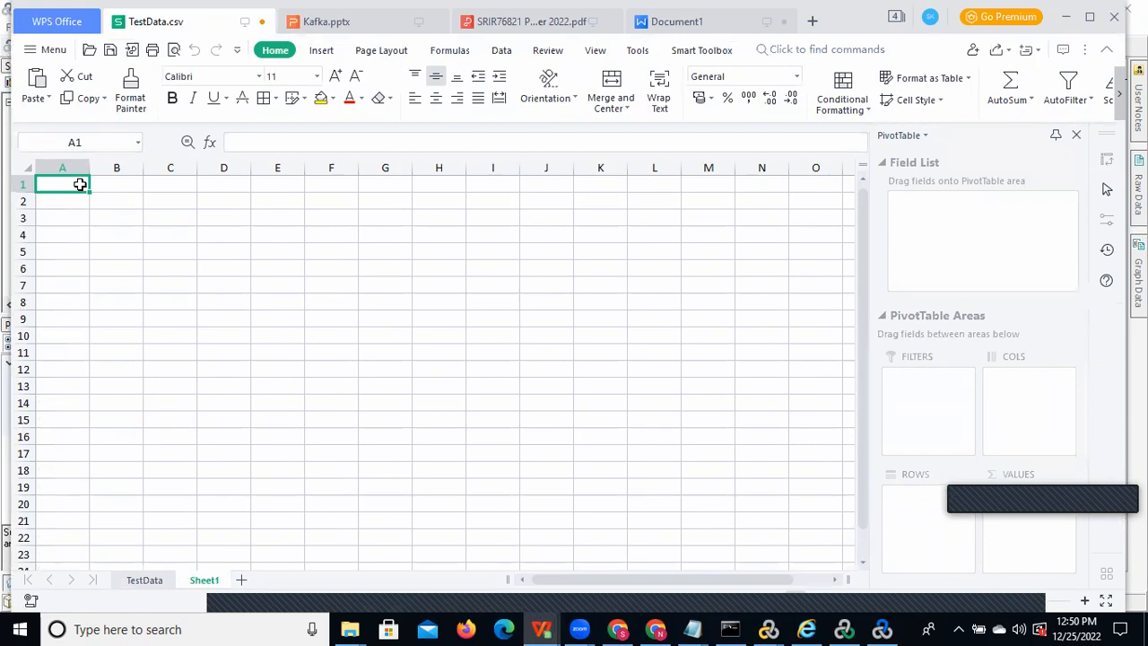
type("Addto_Cart\t0.584\t0.608\t0.628\t0.013\t0.62\t10\t0\t0 Click_Pet\t0.145\t0.15\t0.159\t0.004\t0.154\t10\t0\t0 Confirm\t0.148\t0.154\t0.161\t0.004\t0.156\t10\t0\t0 Continue\t0.581\t0.603\t0.622\t0.013\t0.619\t10\t0\t0 Login\t0.697\t0.755\t0.786\t0.027\t0.784\t10\t0\t0 Logout\t0.287\t0.308\t0.341\t0.016\t0.336\t10\t0\t0 Proceed_to_Checkout\t0.149\t0.211\t0.273\t0.05\t0.268\t10\t0\t0 Select_Product\t0.151\t0.221\t0.249\t0.035\t0.247\t10\t0\t0")
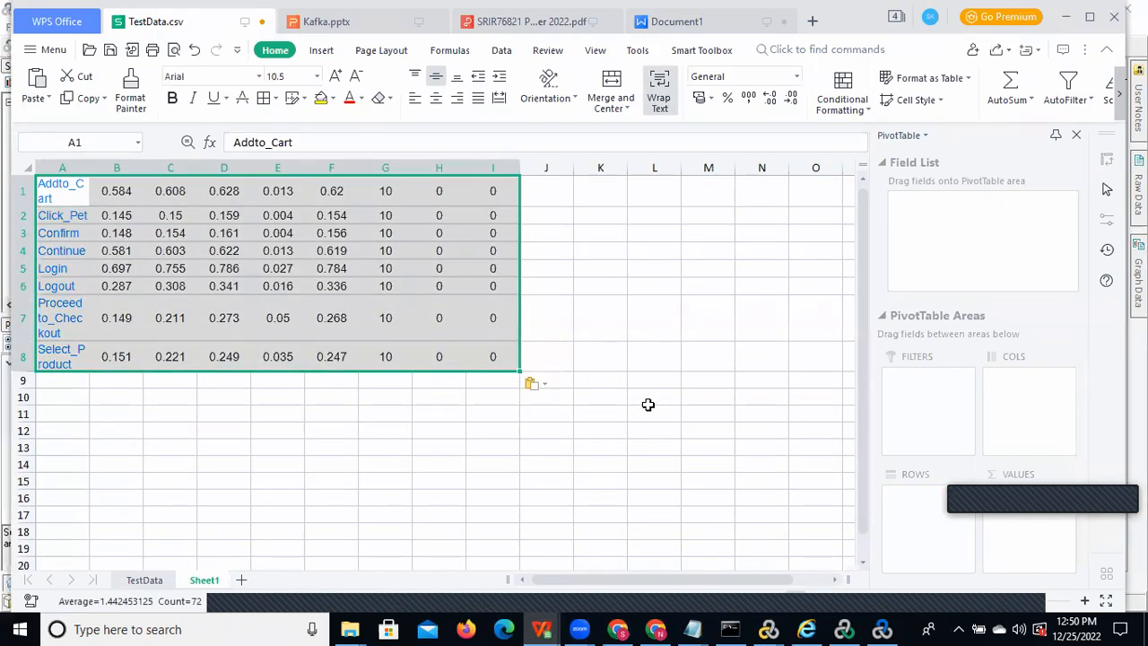
left_click(649, 397)
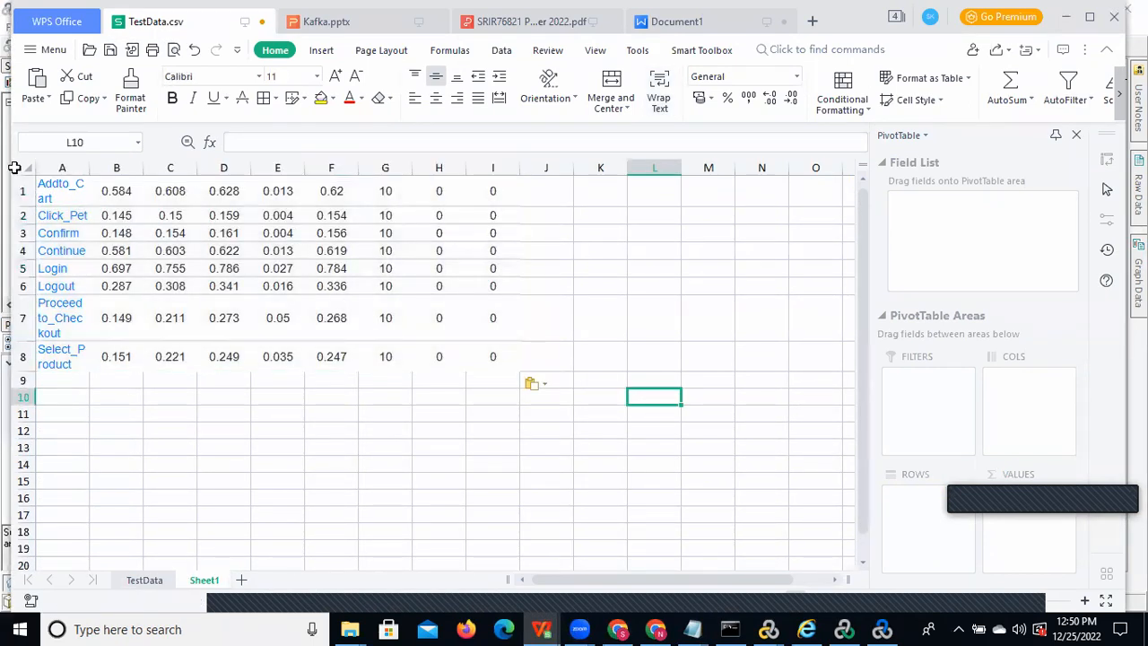
- Autofit the widths of all columns, including column A, so that each transaction name fits on one line
left_click(18, 168)
double_click(90, 167)
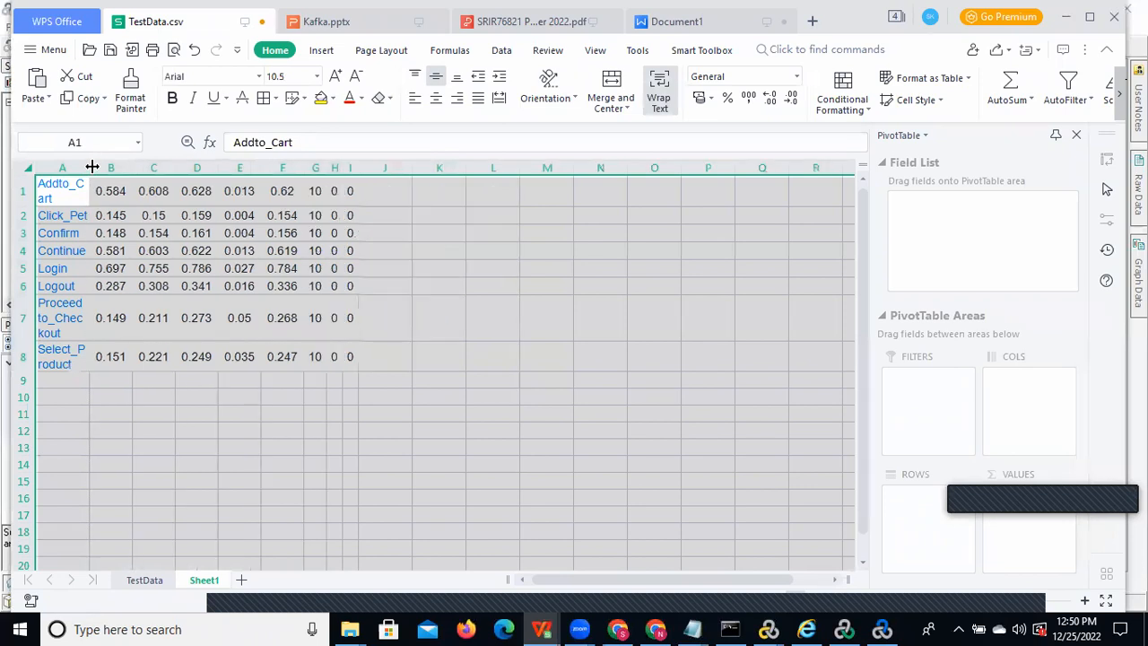
left_click(469, 300)
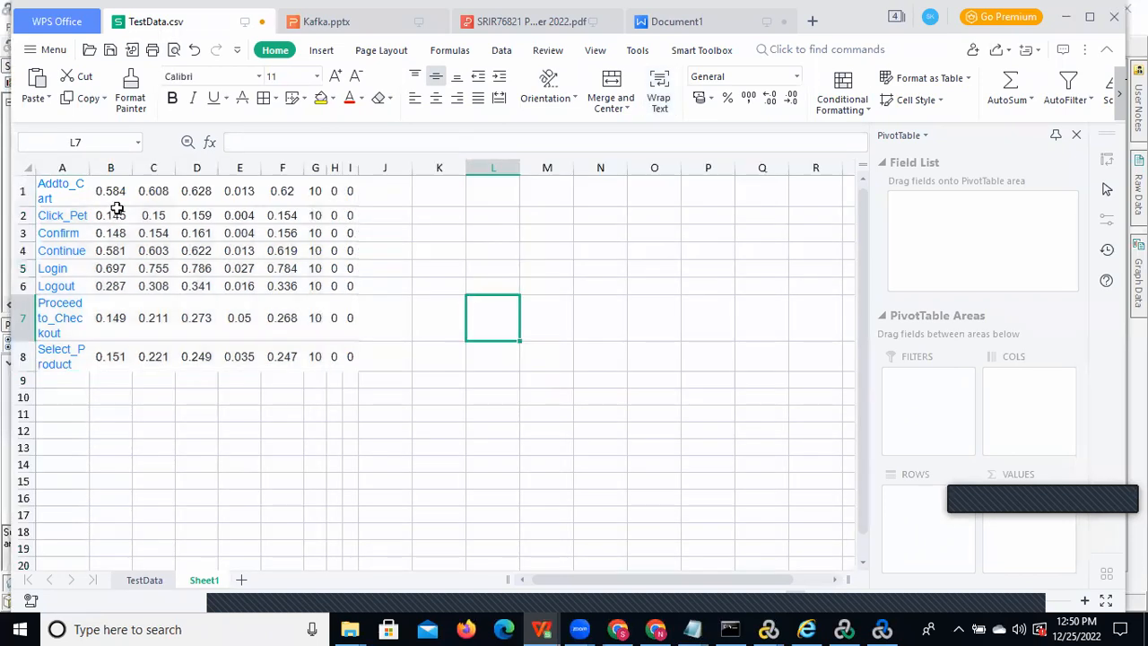
double_click(89, 167)
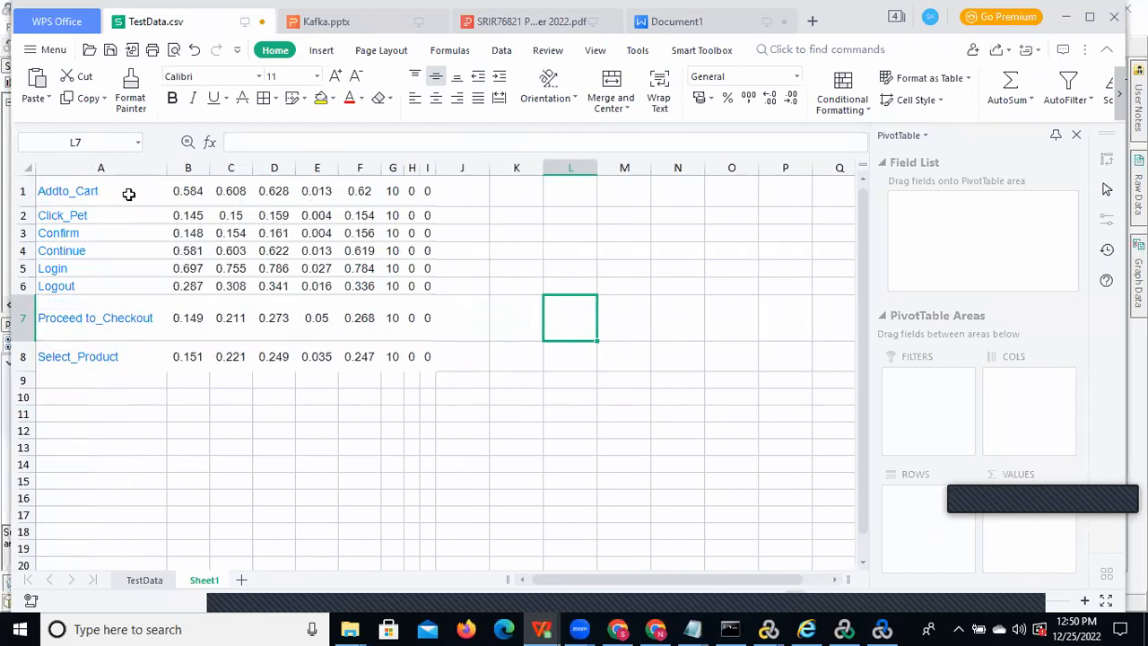
- Move the Login row to row 10, below the pasted transactions, to start the reordered list
left_click(104, 396)
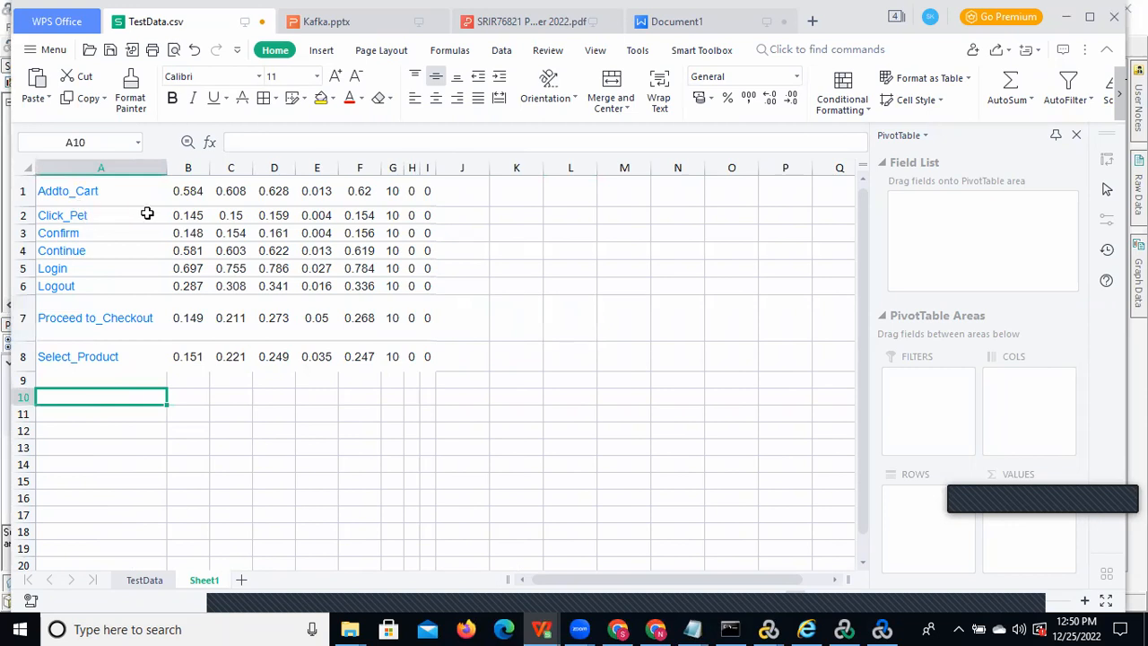
left_click(23, 267)
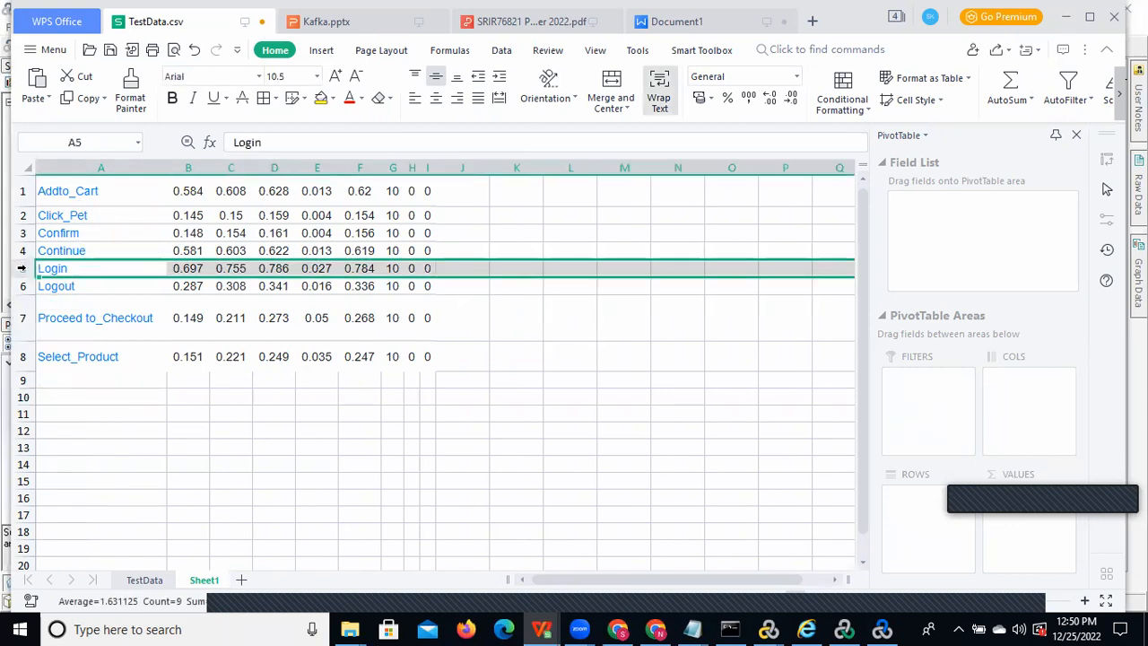
key("ctrl+c")
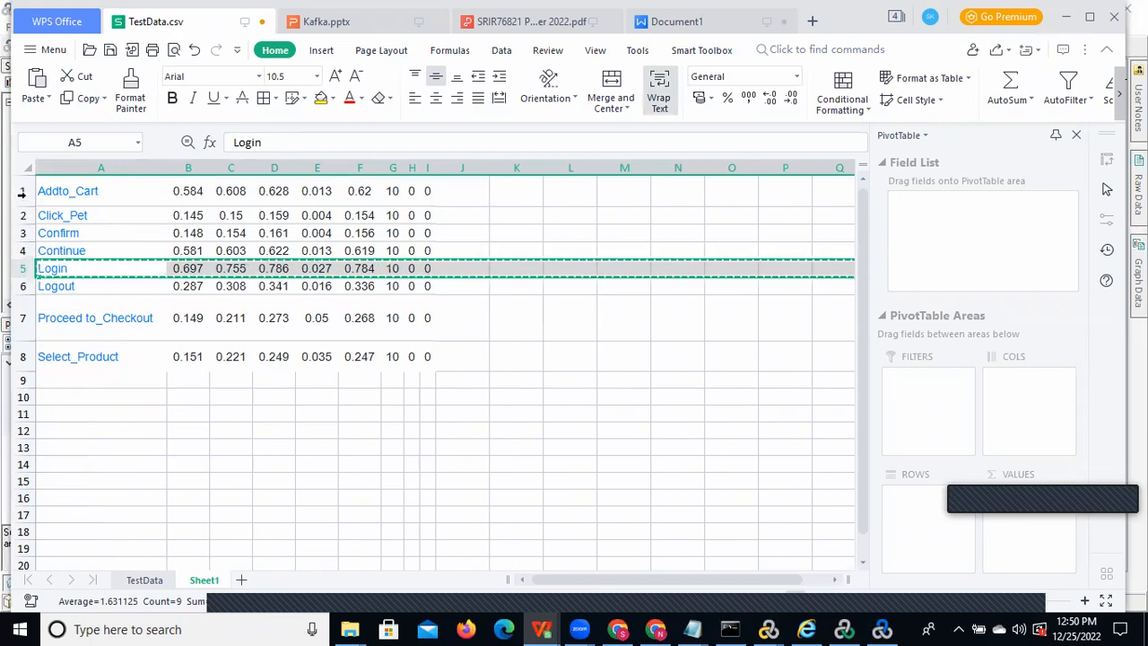
left_click(22, 192)
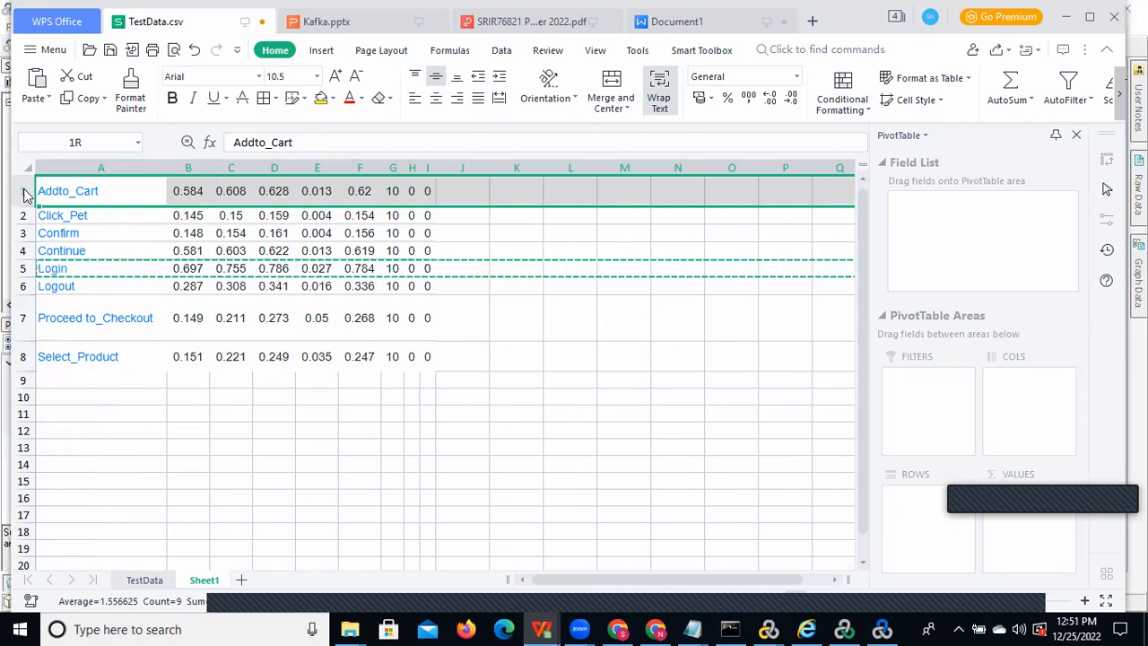
left_click_drag(24, 193, 257, 359)
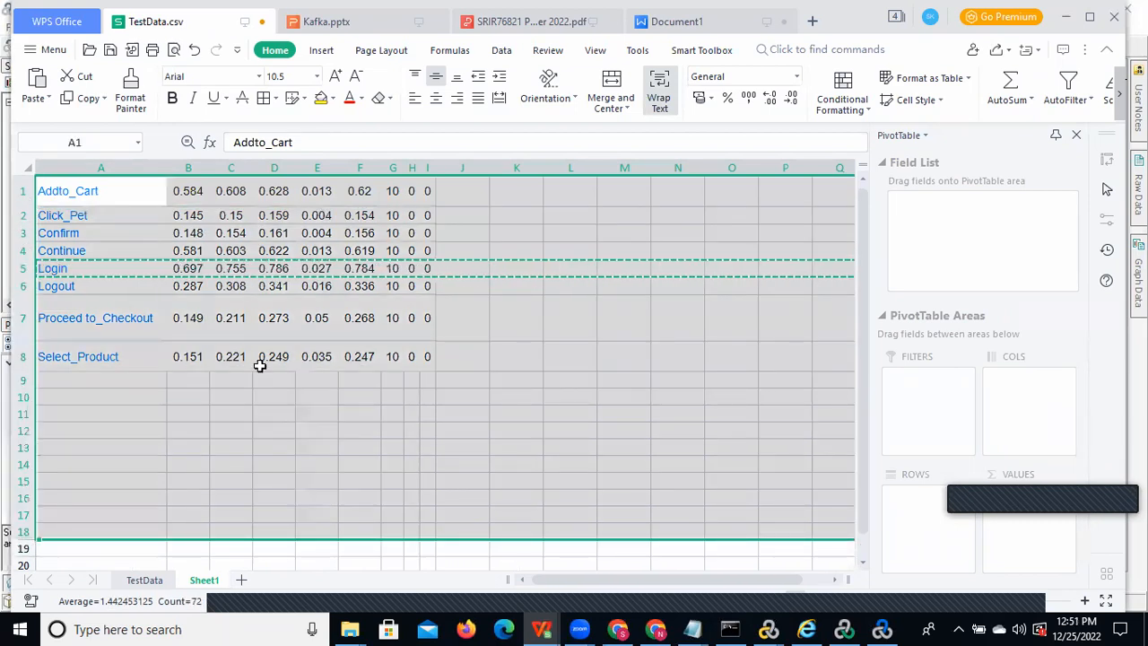
left_click(273, 480)
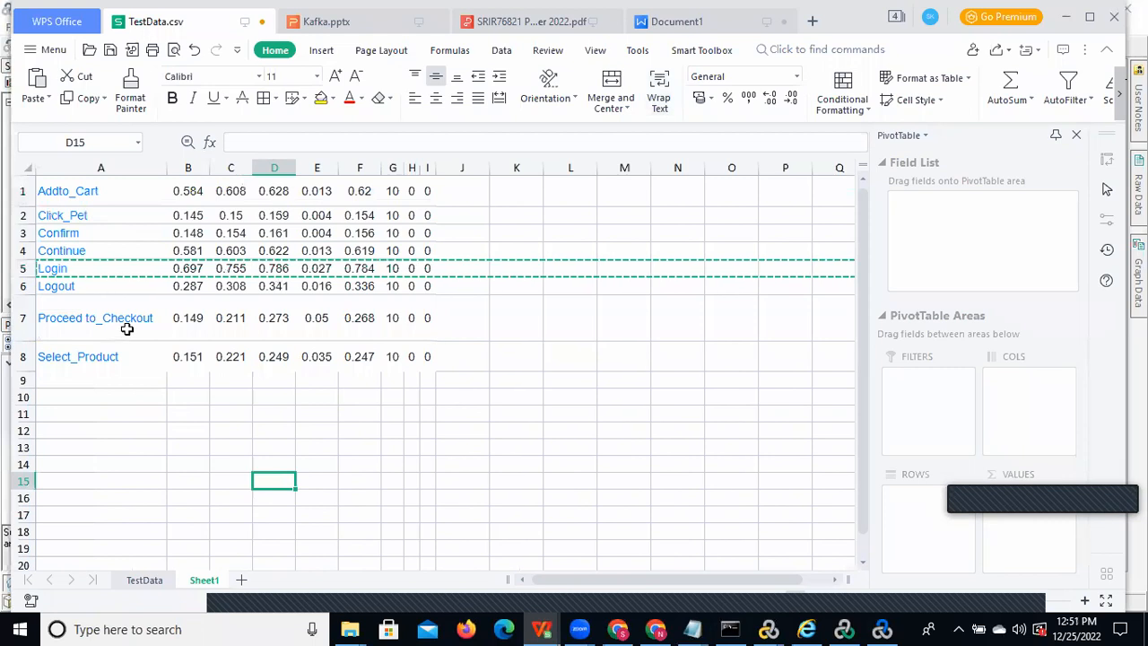
left_click(81, 399)
key("ctrl+v")
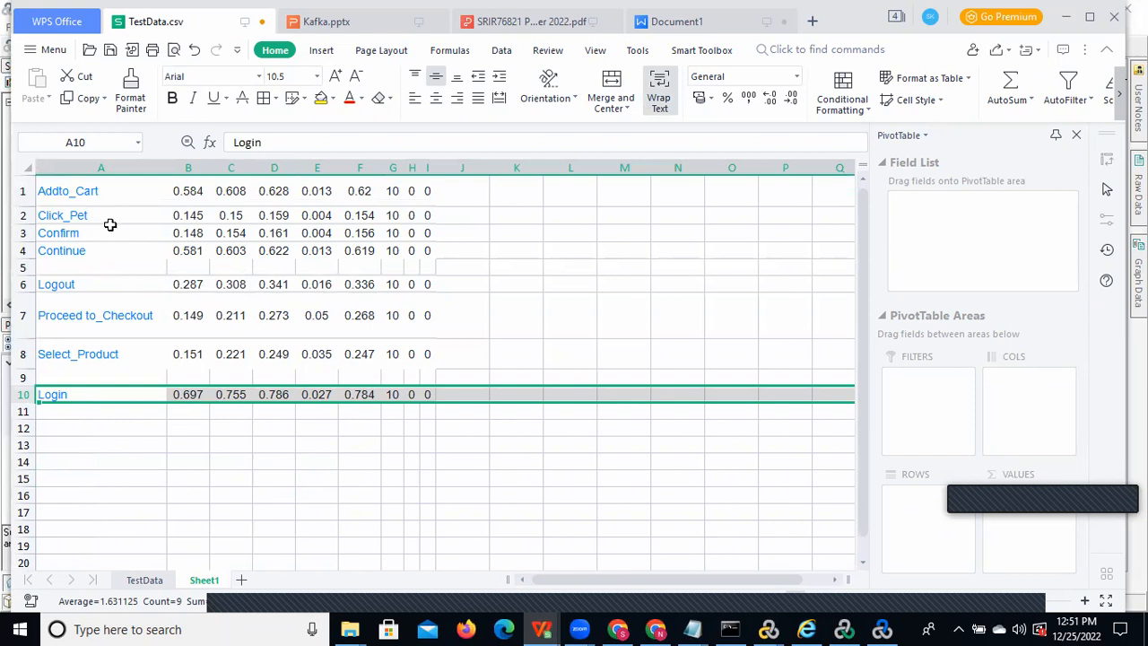
- Move the Click_Pet row to row 12
left_click(22, 216)
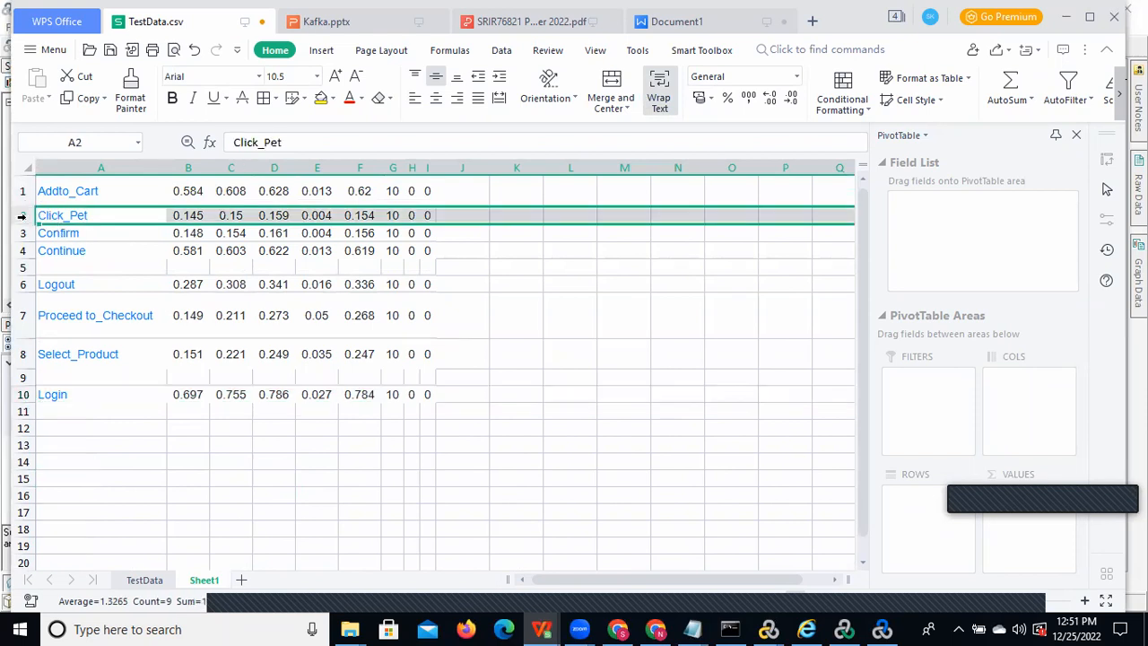
key("ctrl+x")
left_click(61, 427)
key("ctrl+v")
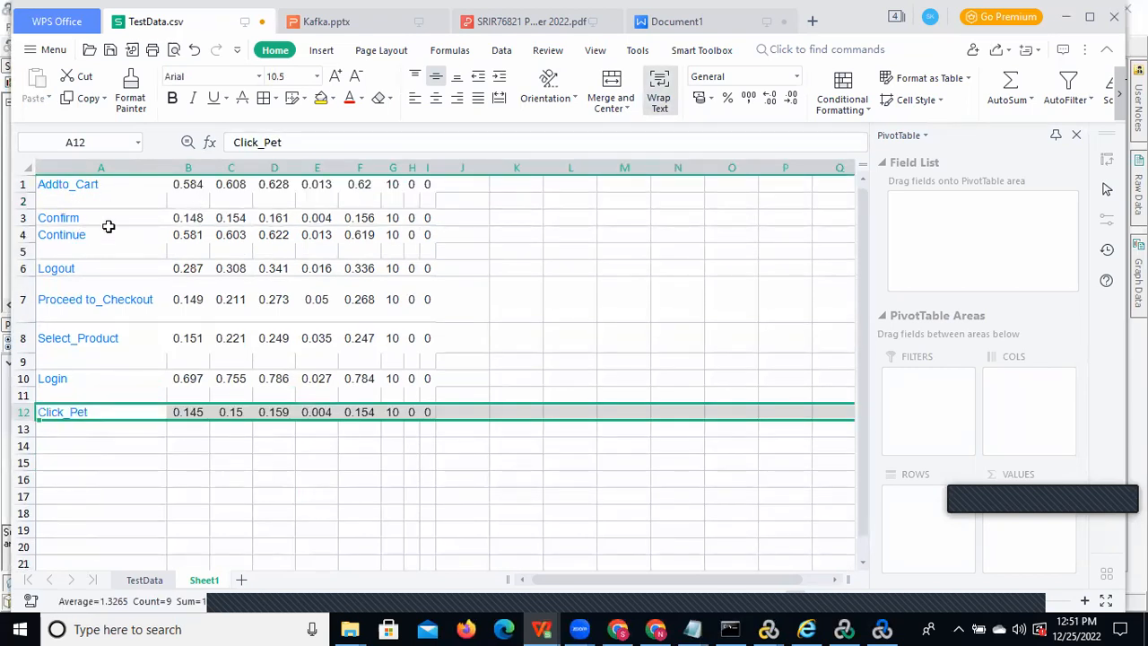
- Move the Select_Product row to row 13, directly below Click_Pet
left_click(114, 348)
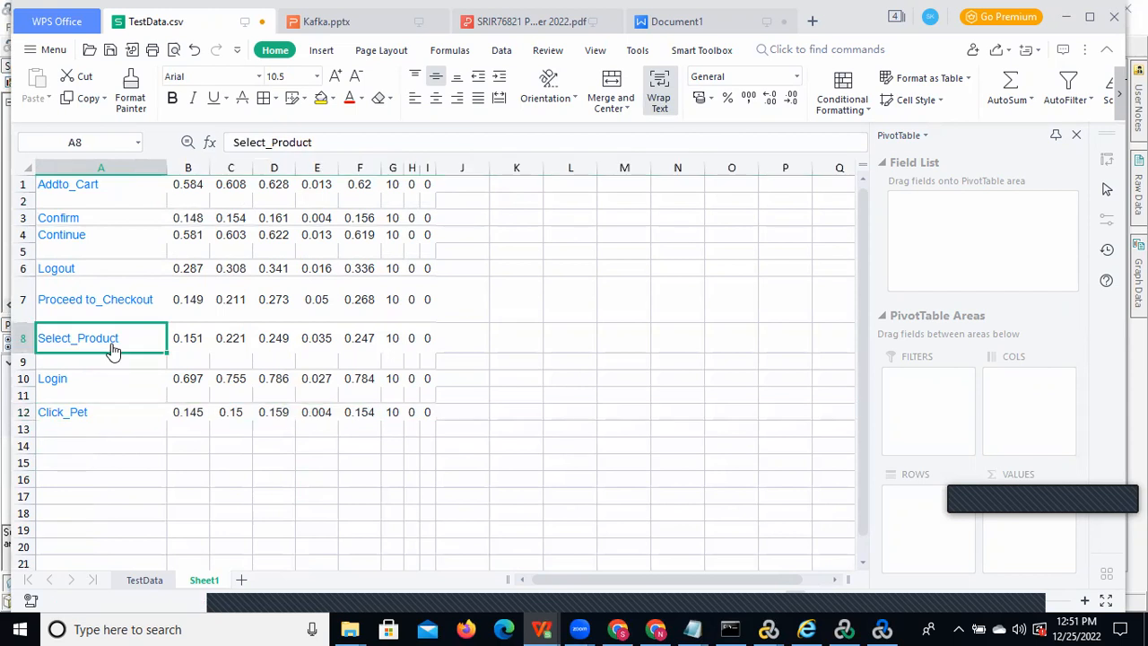
left_click(21, 338)
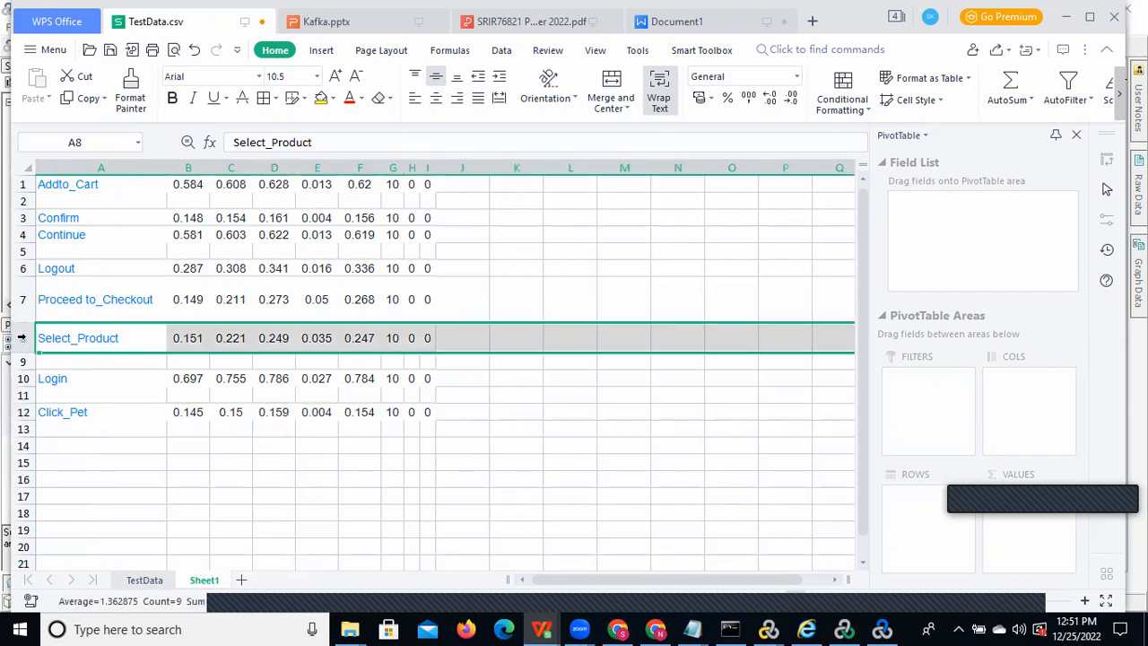
key("ctrl+c")
left_click(59, 431)
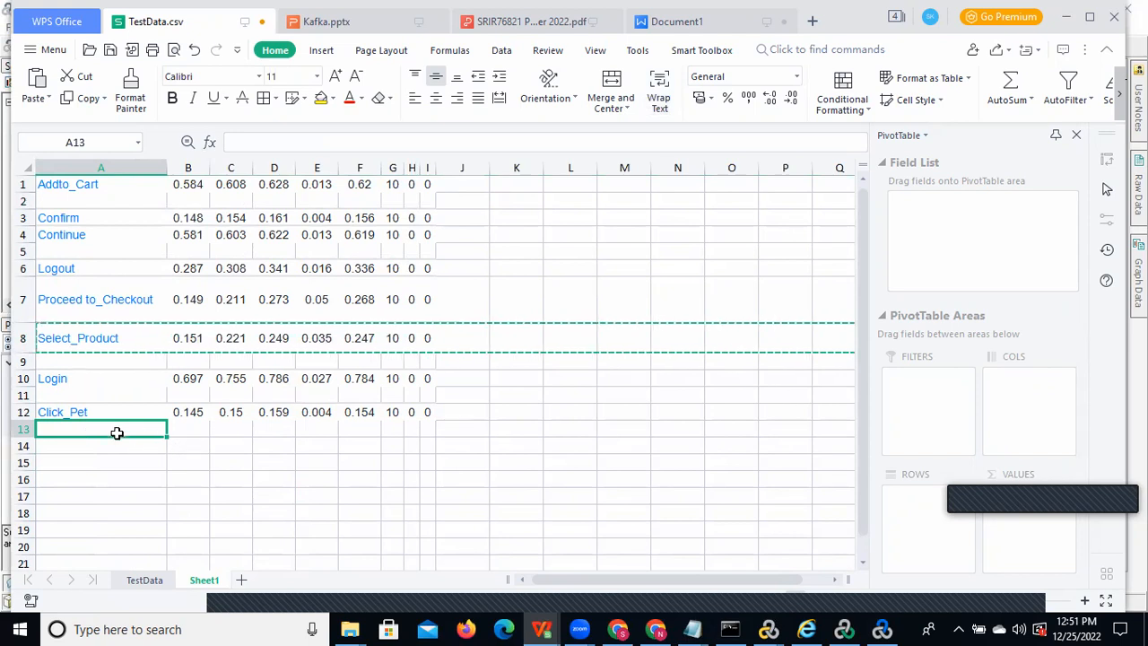
key("ctrl+v")
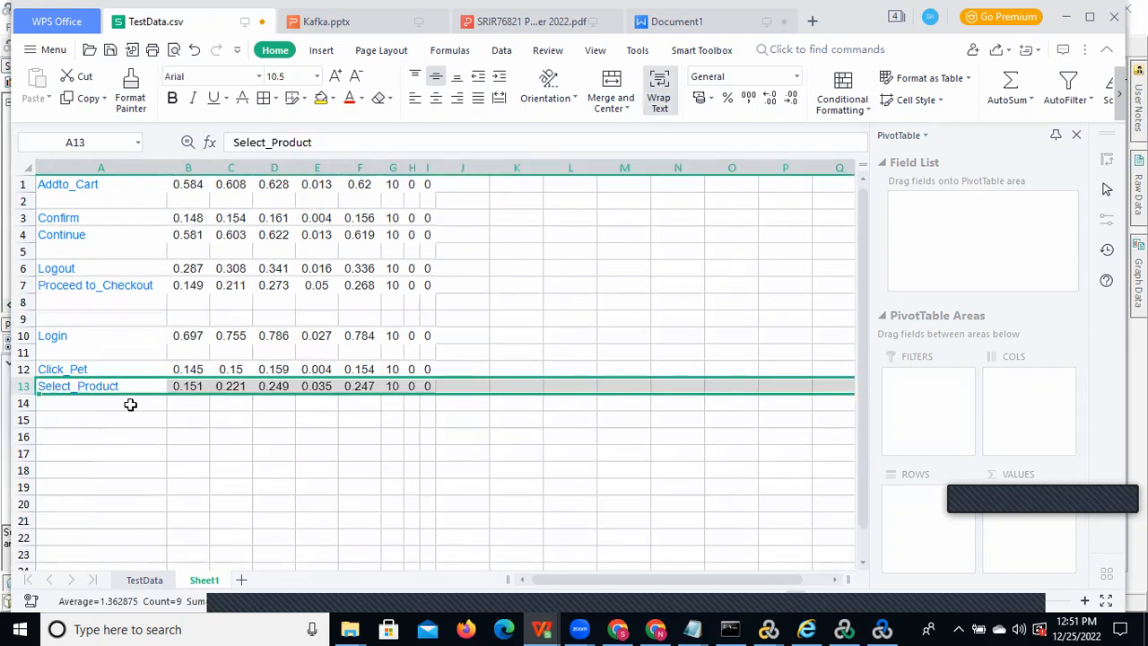
- Move the Addto_Cart row to row 14, directly below Select_Product
left_click(114, 199)
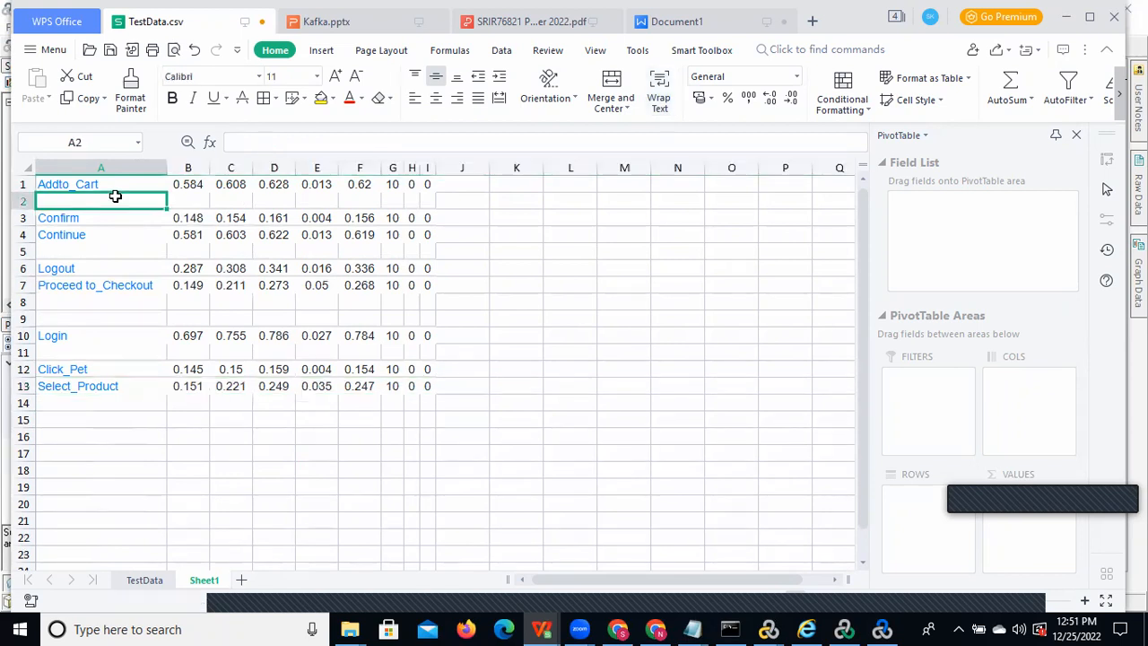
left_click(21, 184)
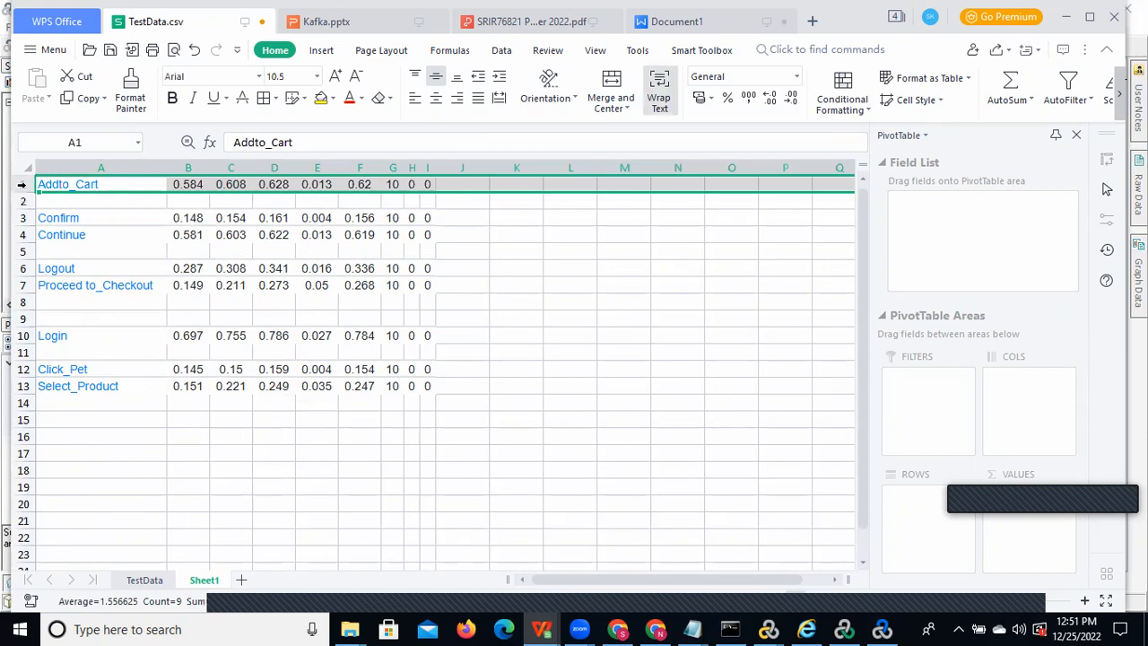
key("ctrl+c")
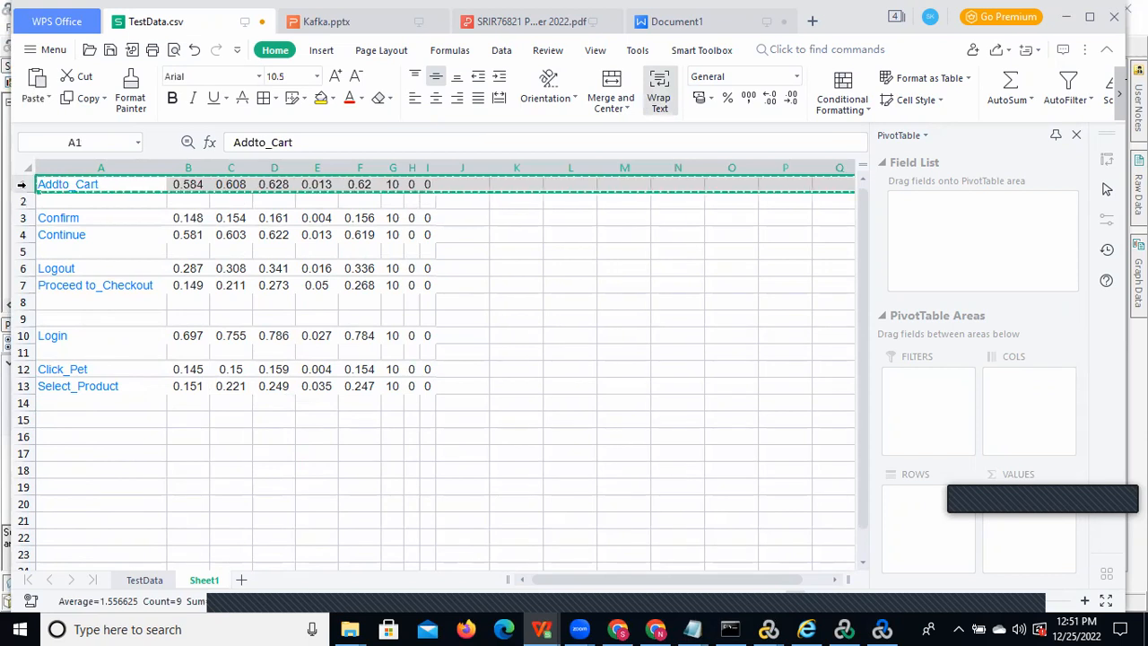
left_click(49, 403)
key("ctrl+v")
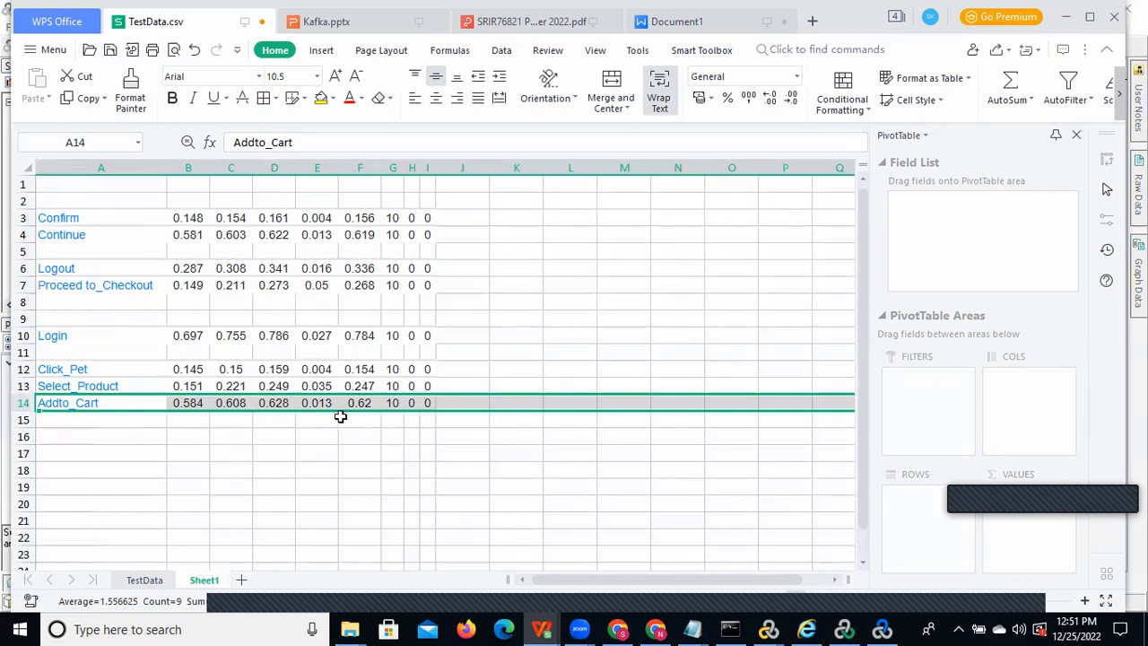
- Move the Continue row to row 15, directly below Addto_Cart
left_click(21, 234)
key("ctrl+c")
left_click(61, 418)
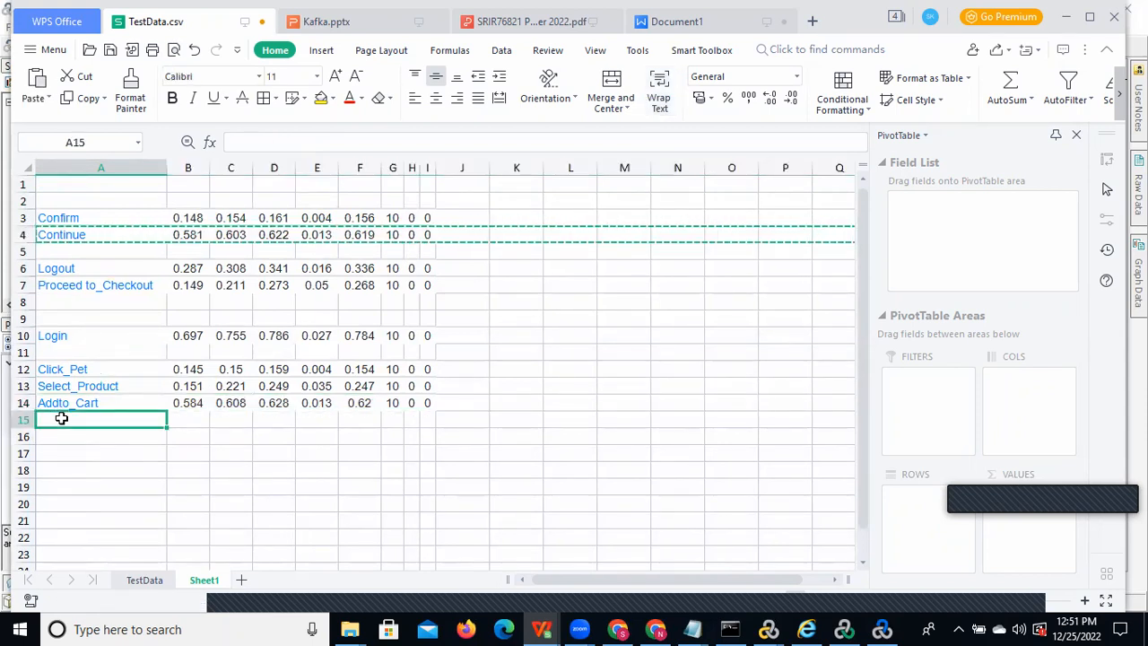
key("ctrl+v")
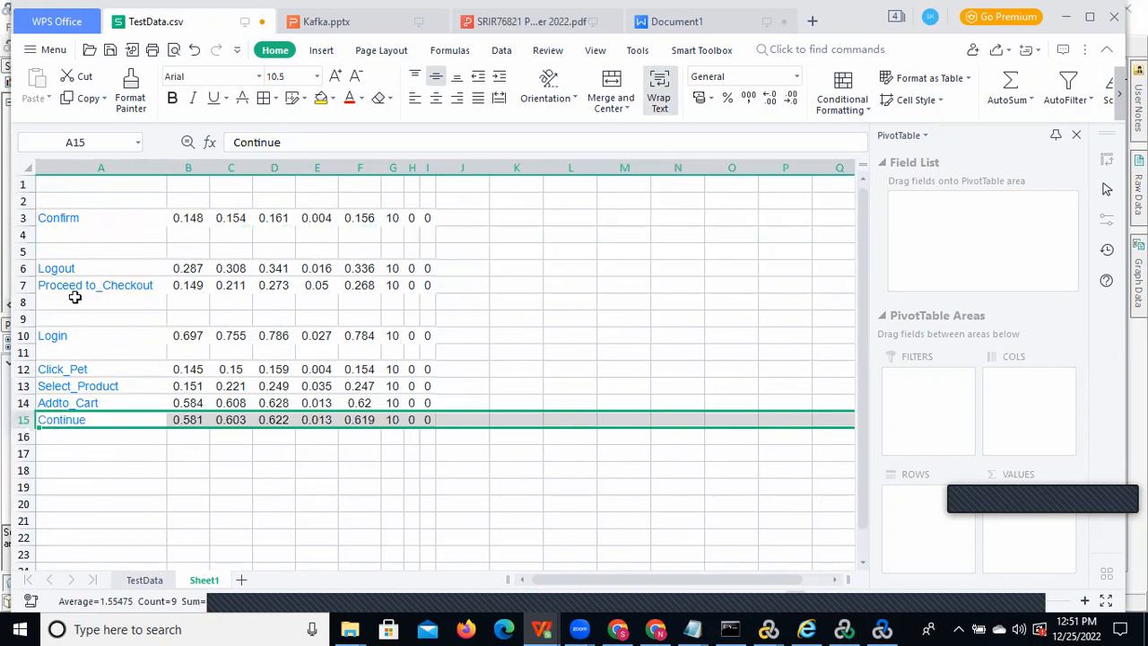
- Move the Proceed to_Checkout row to row 16, directly below Continue
left_click(108, 299)
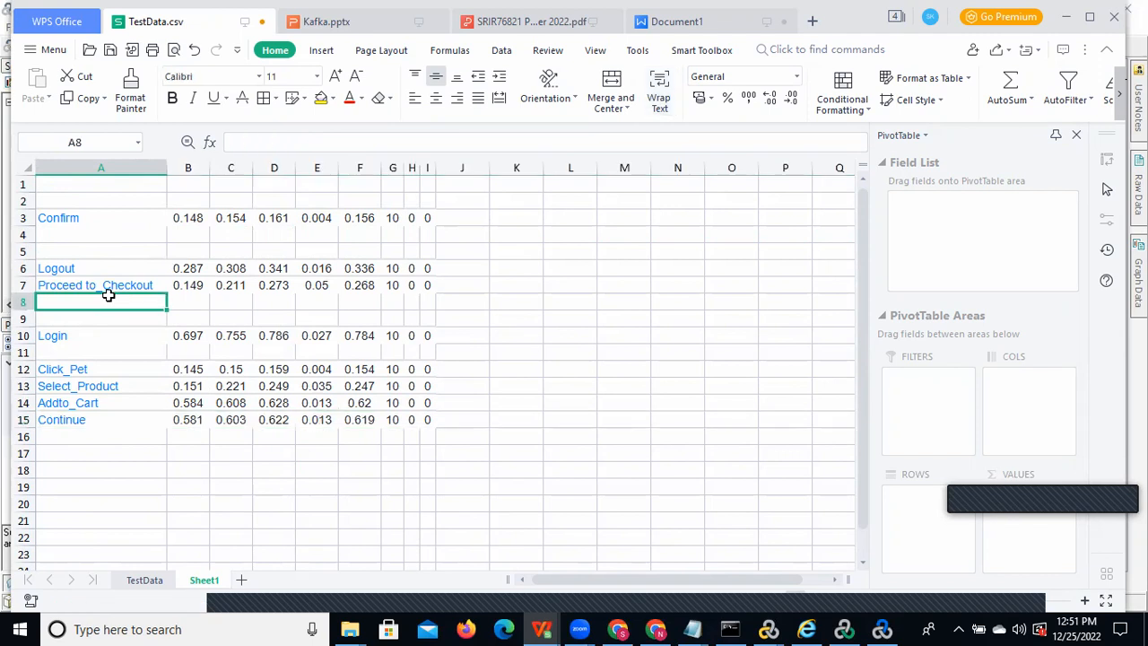
left_click(22, 284)
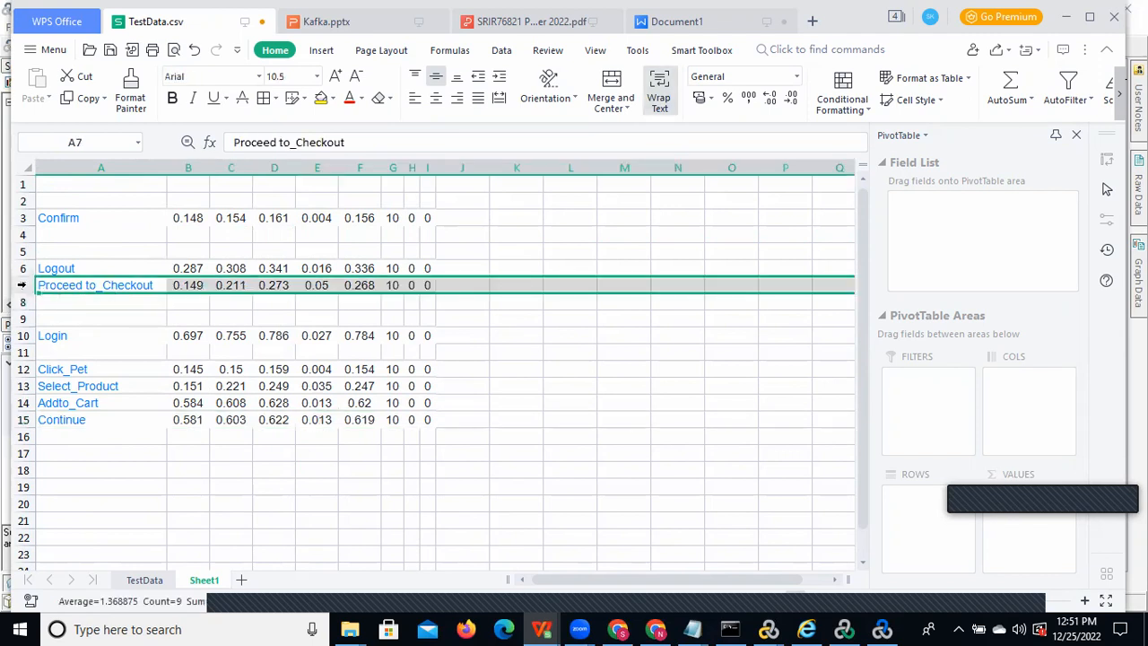
key("ctrl+x")
left_click(62, 441)
key("ctrl+v")
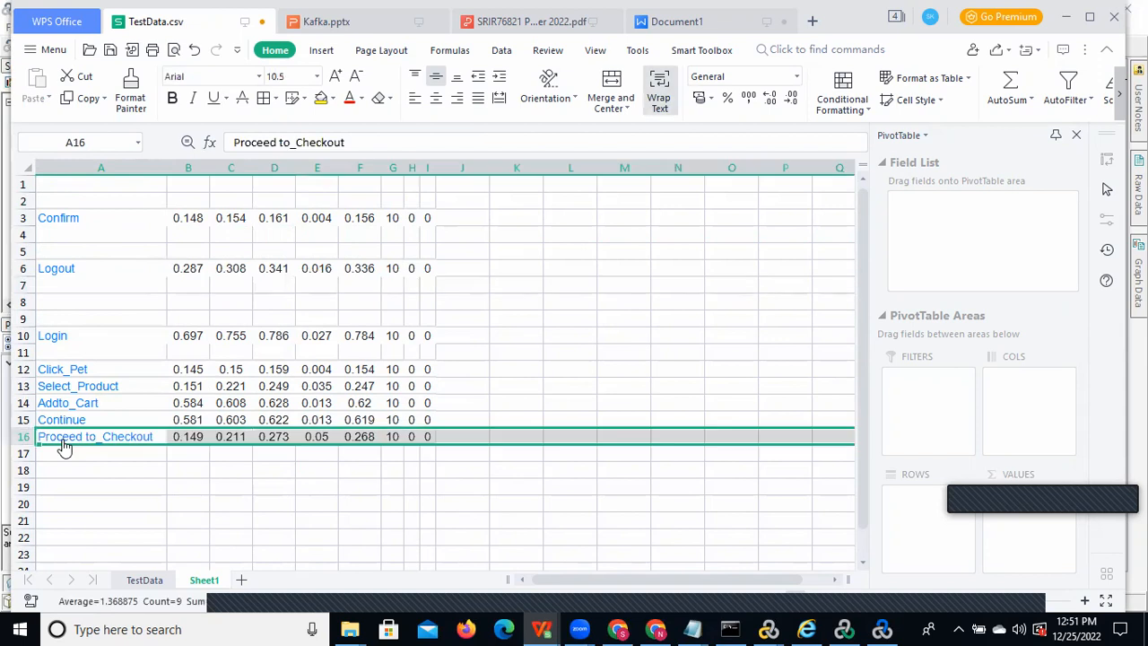
- Move the Confirm row to row 17, directly below Proceed to_Checkout
left_click(22, 217)
key("ctrl+x")
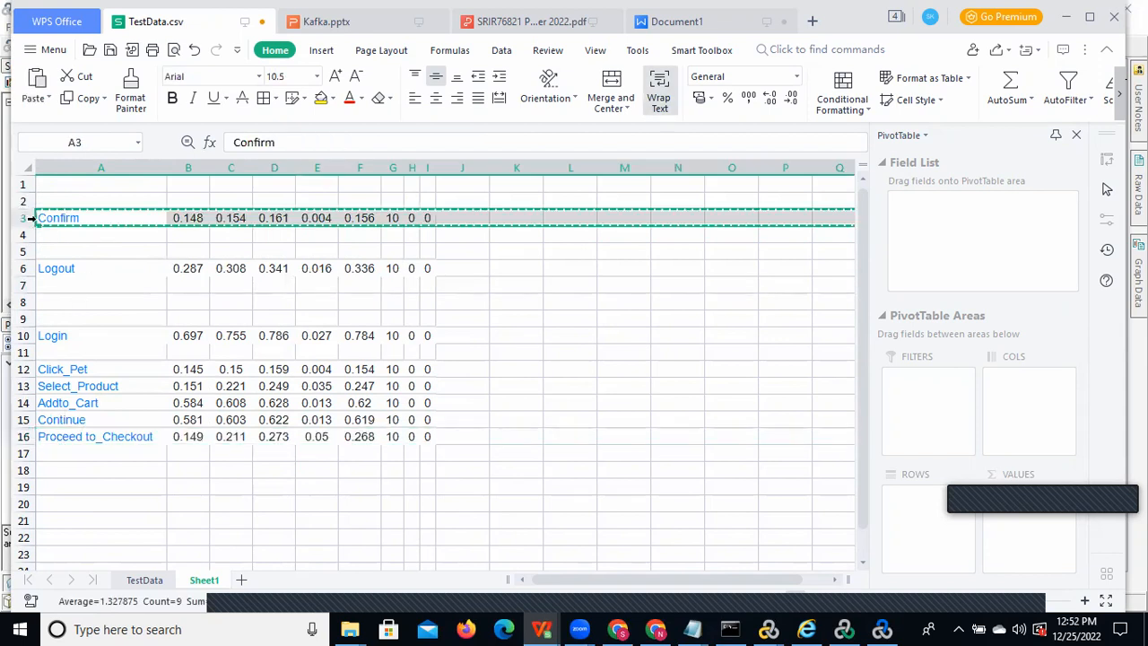
left_click(50, 453)
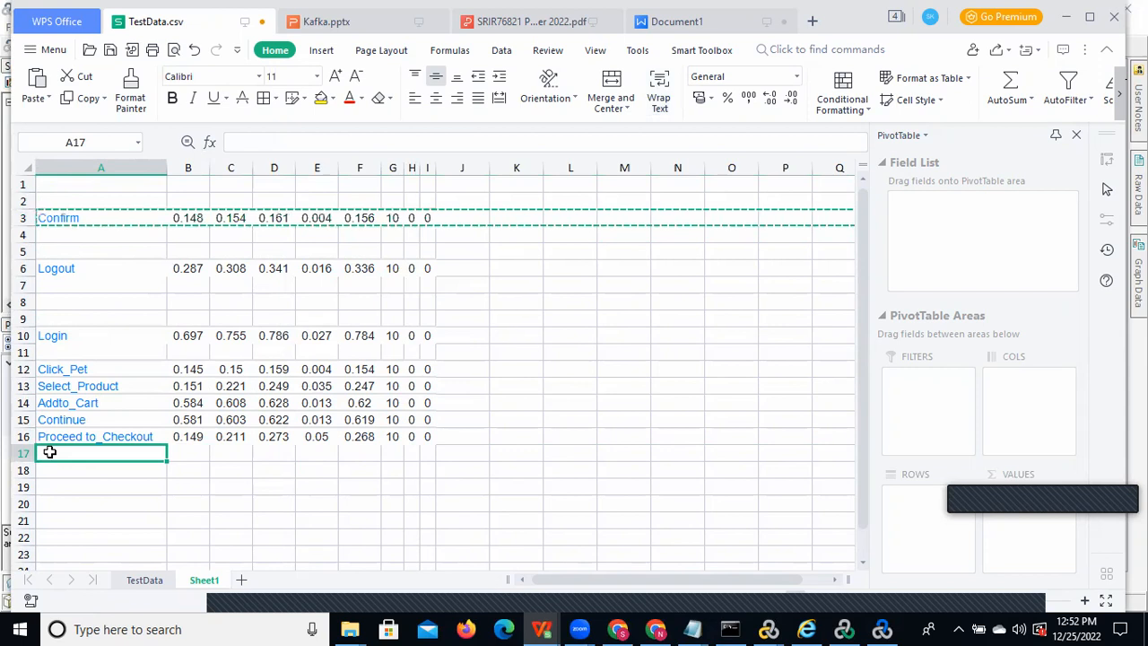
key("ctrl+v")
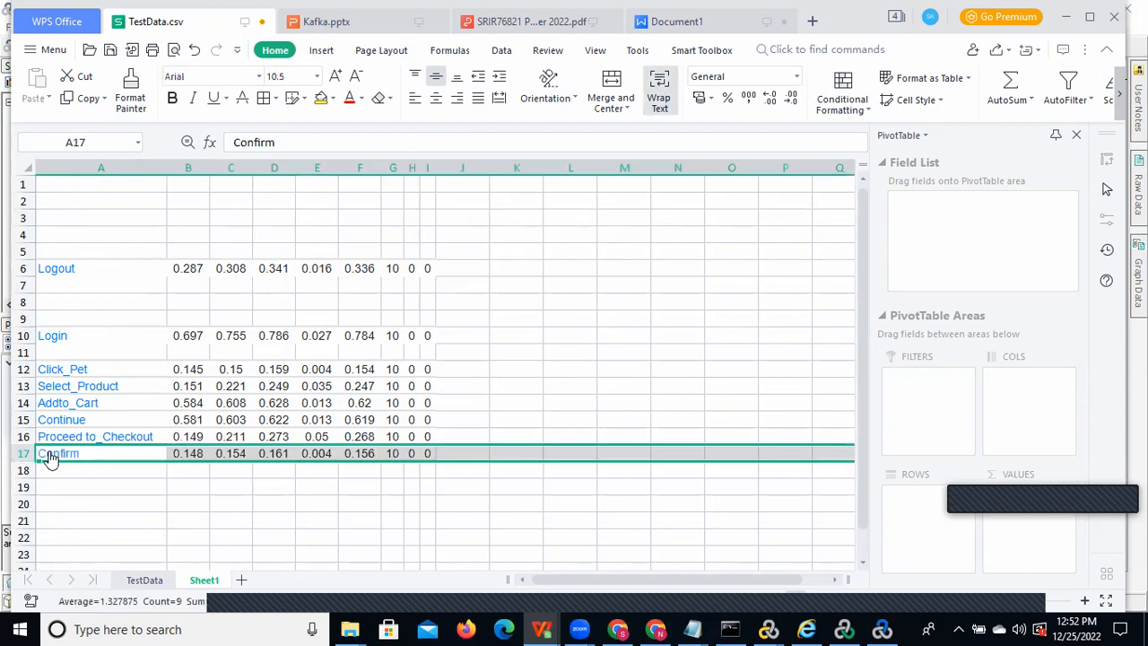
- Move the Logout row to row 18, directly below Confirm
left_click(56, 274)
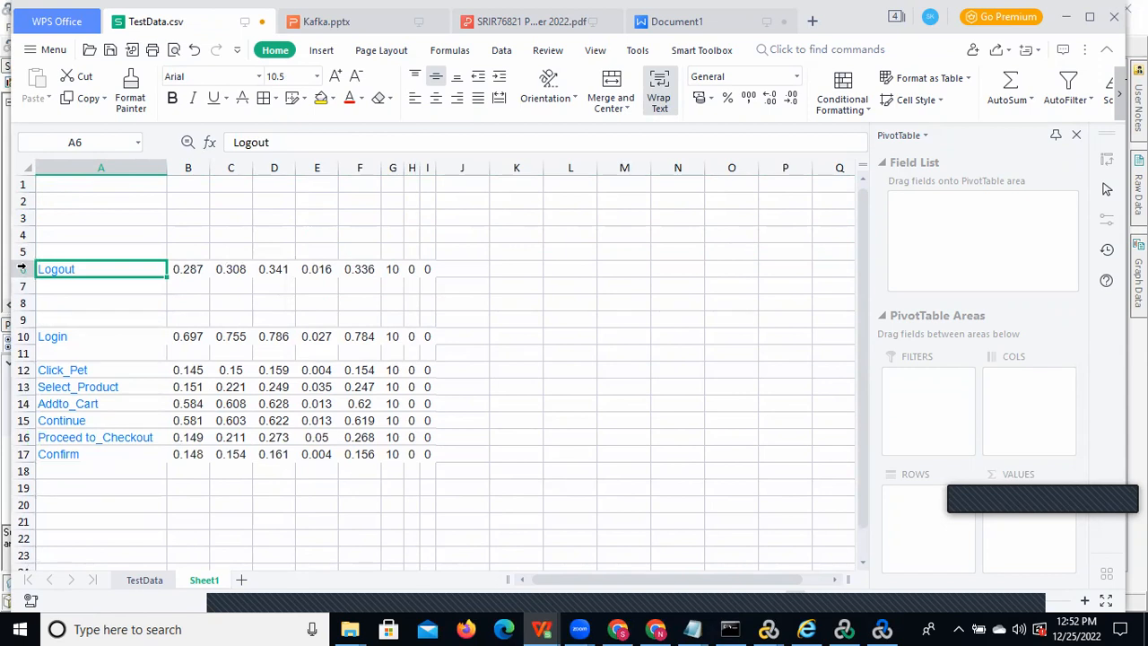
left_click(22, 269)
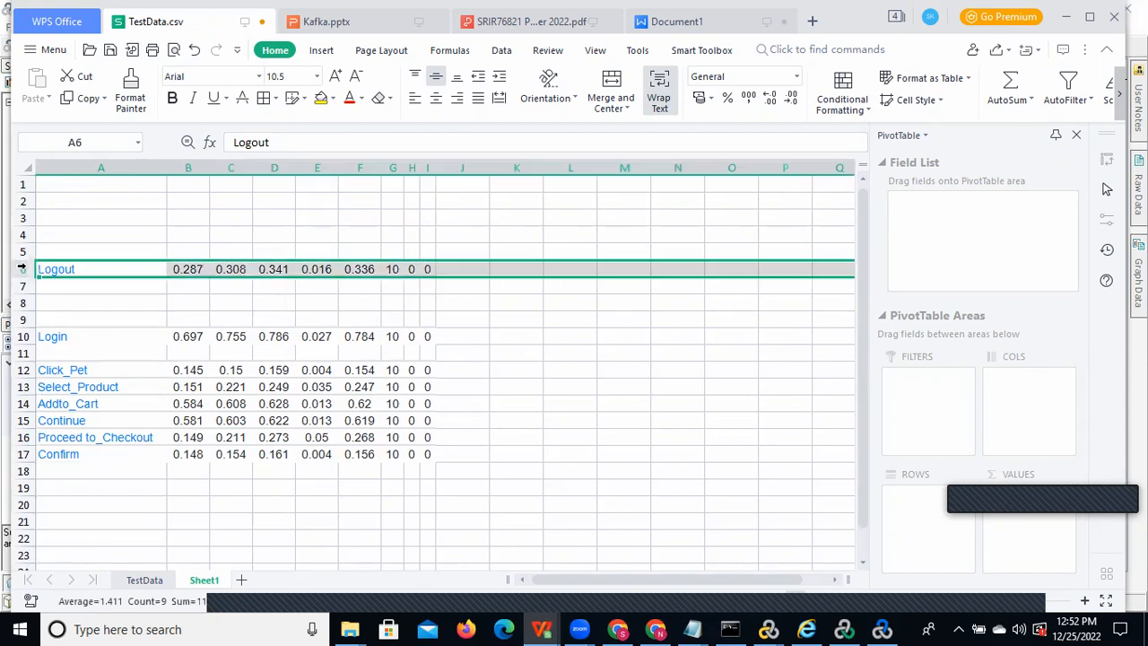
key("ctrl+c")
left_click(65, 476)
key("ctrl+v")
left_click(565, 385)
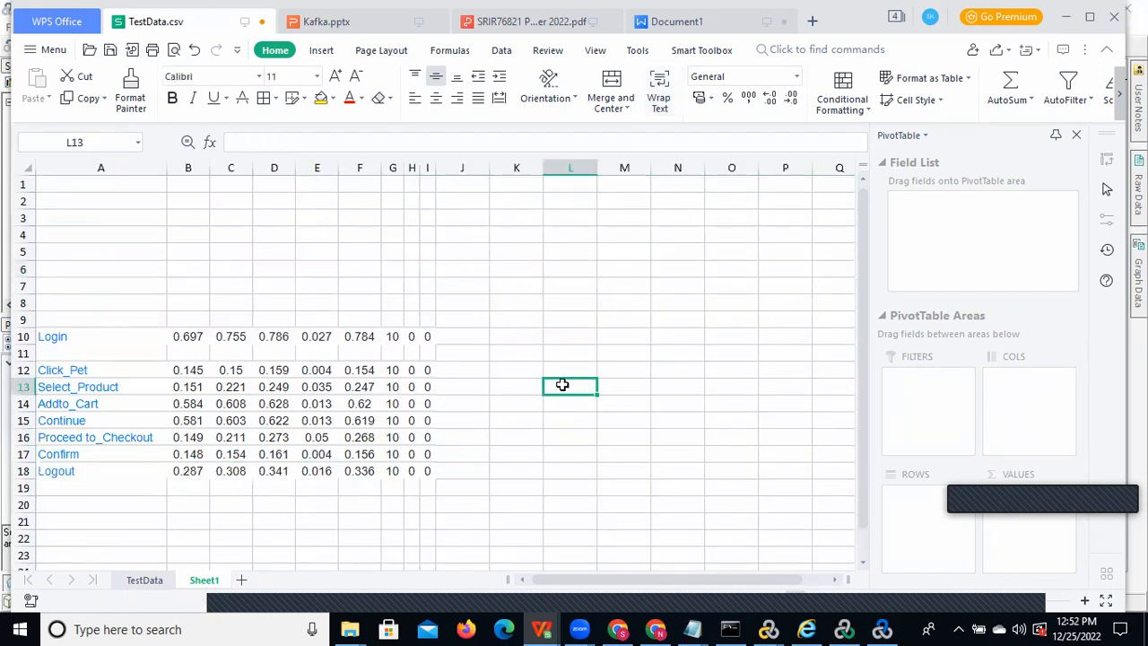
- Delete the empty row 11 between Login and Click_Pet
right_click(25, 353)
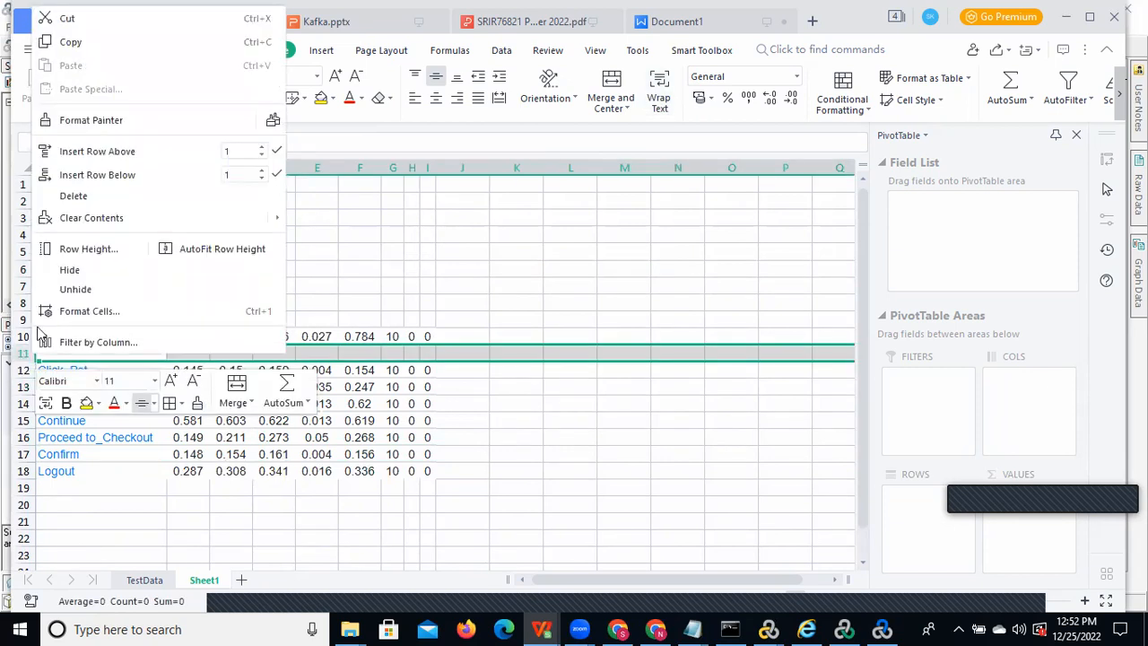
left_click(114, 195)
left_click(571, 437)
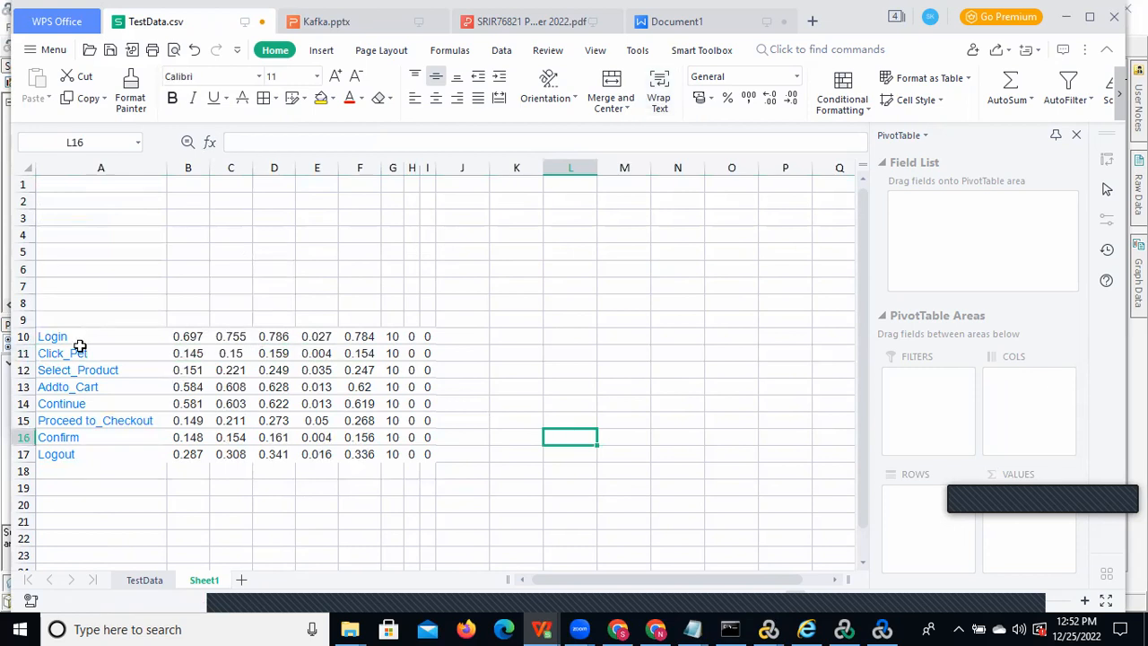
- Add the column headers Transactions, min, Avg and Max in cells A9 to D9 above the results
left_click(124, 315)
type("Transactions")
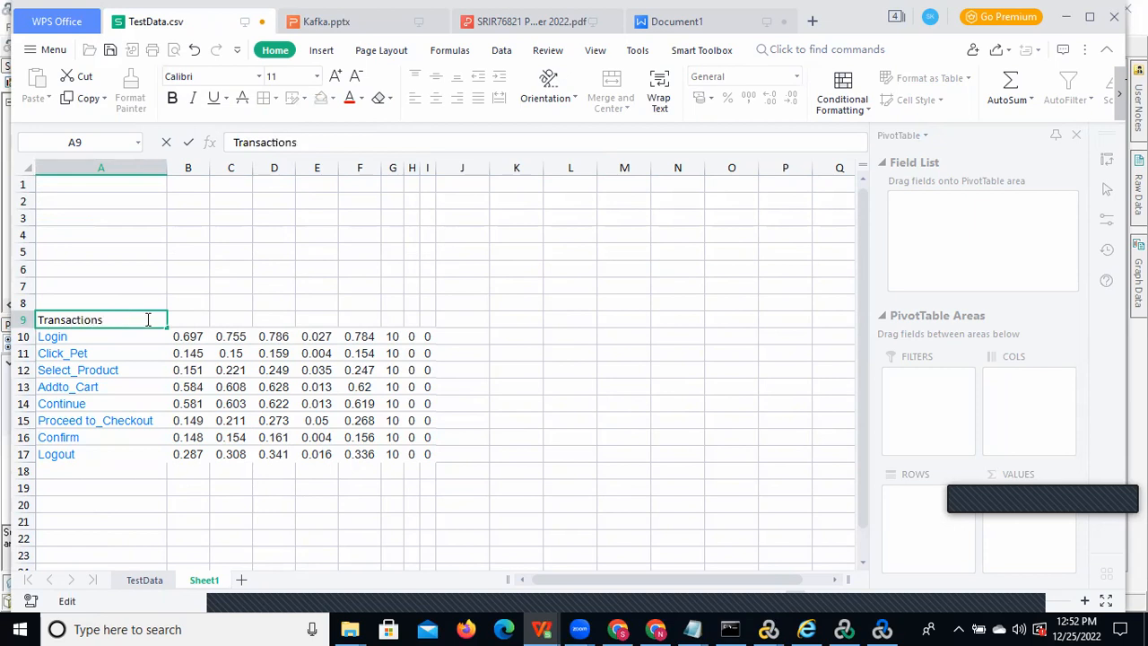
left_click(193, 320)
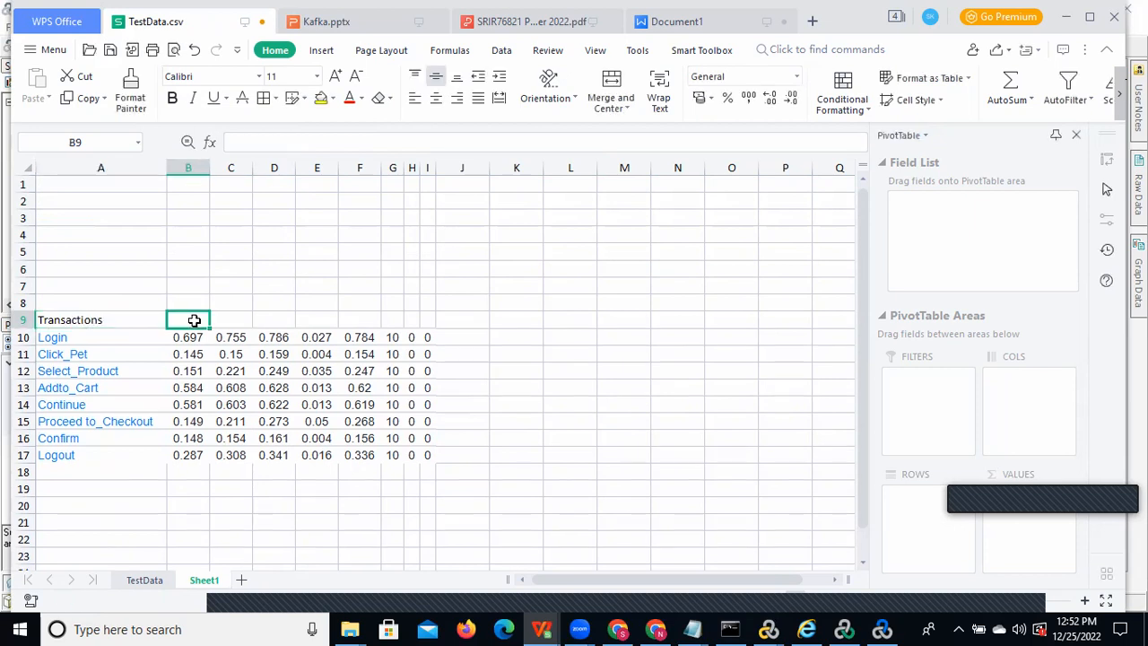
type("min")
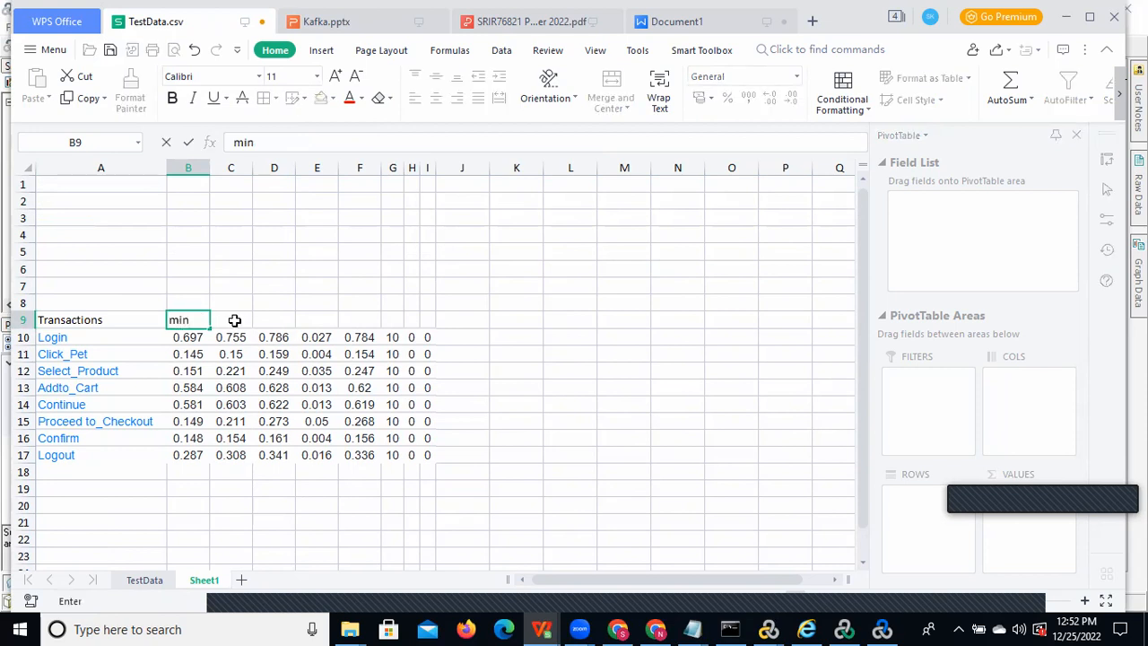
left_click(234, 320)
type("Av")
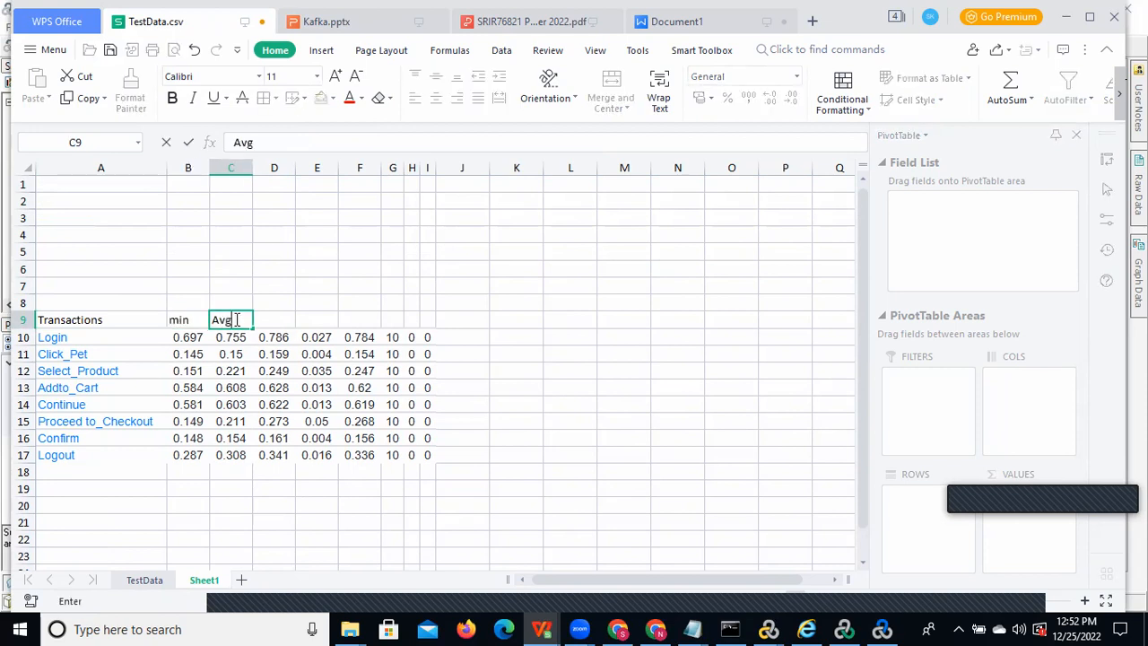
type("g")
left_click(276, 320)
type("Ma")
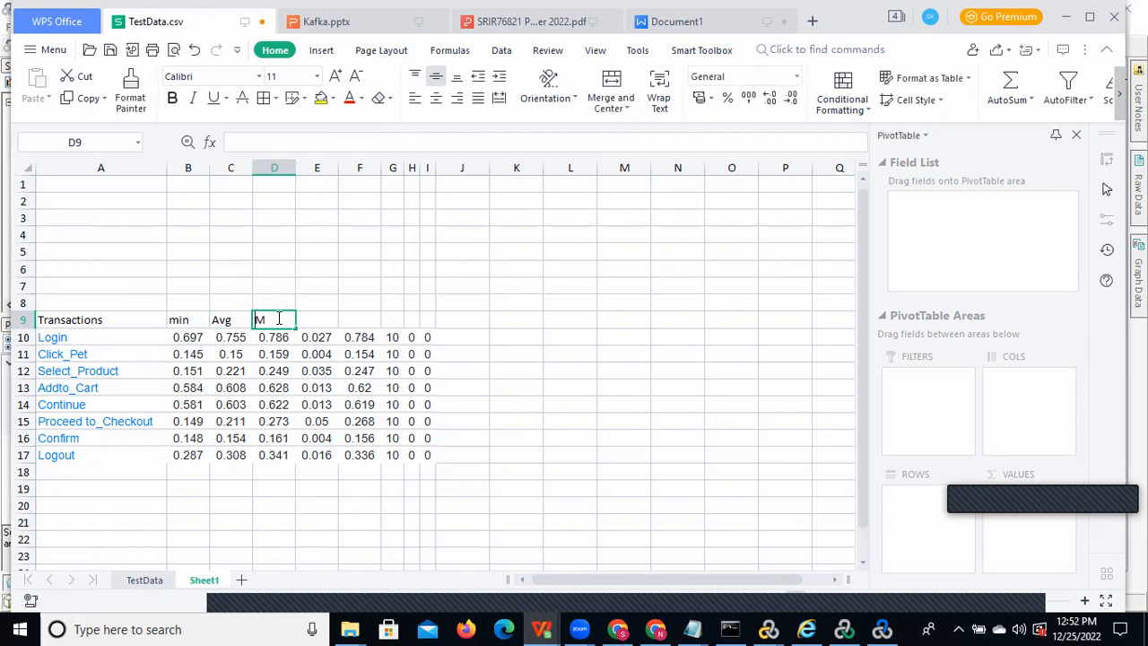
- Clear the surplus values beside the Max column in cells E10 to I17
left_click_drag(309, 337, 422, 455)
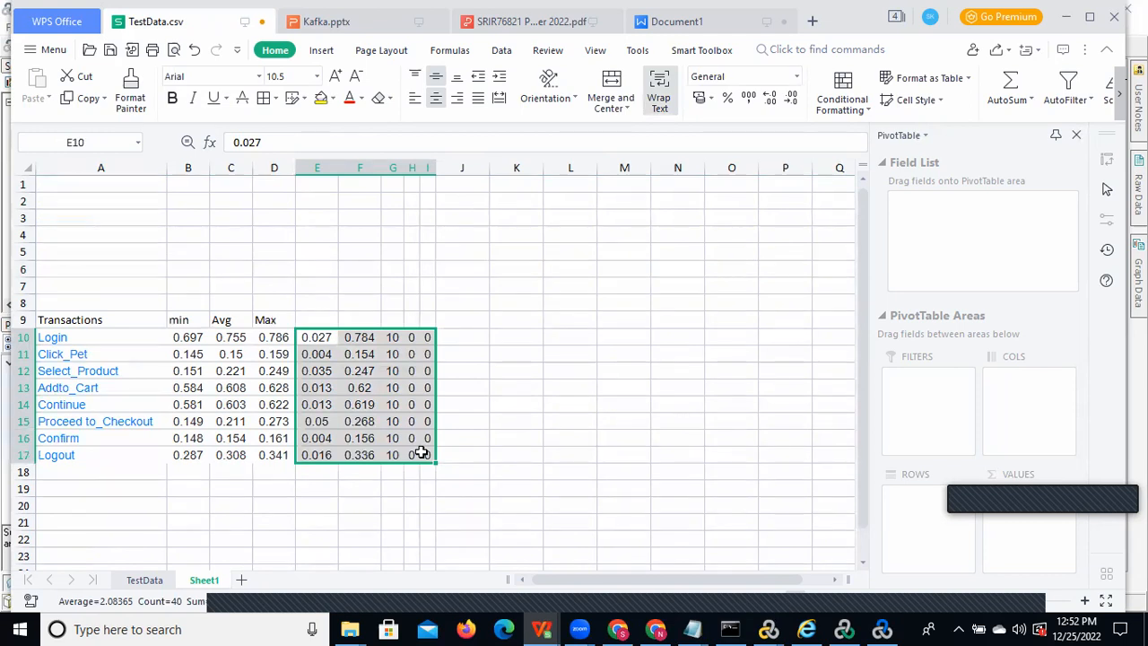
key("Delete")
left_click(605, 455)
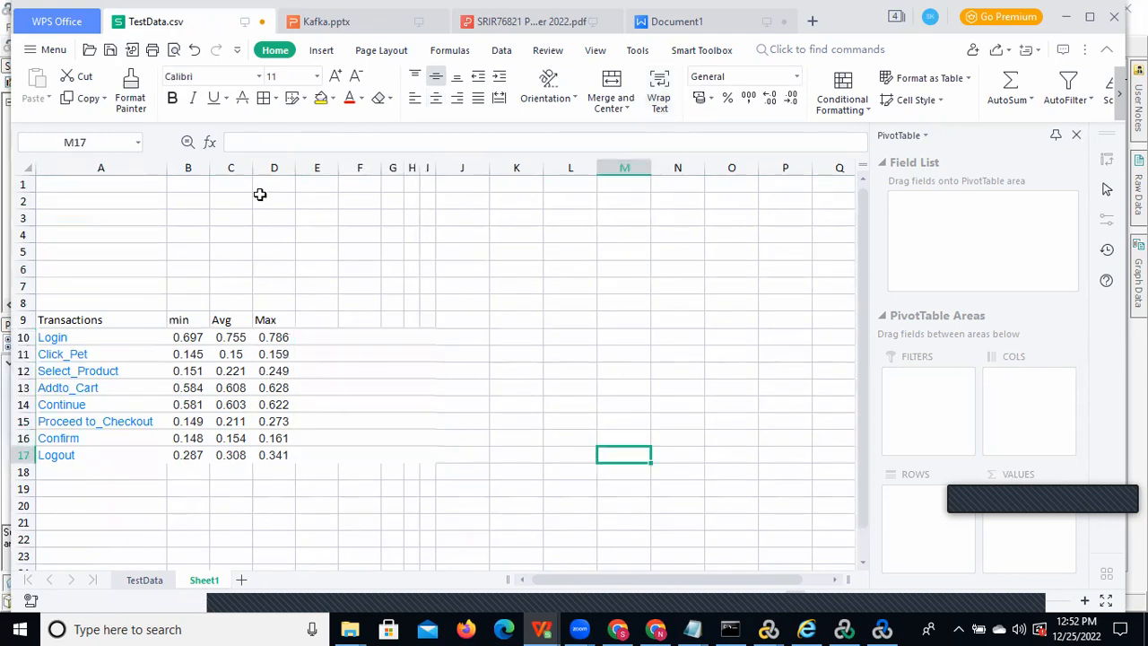
- Enter the response-time target "2 sec" in cell A6 and check the Avg values in the results table against it
left_click(128, 274)
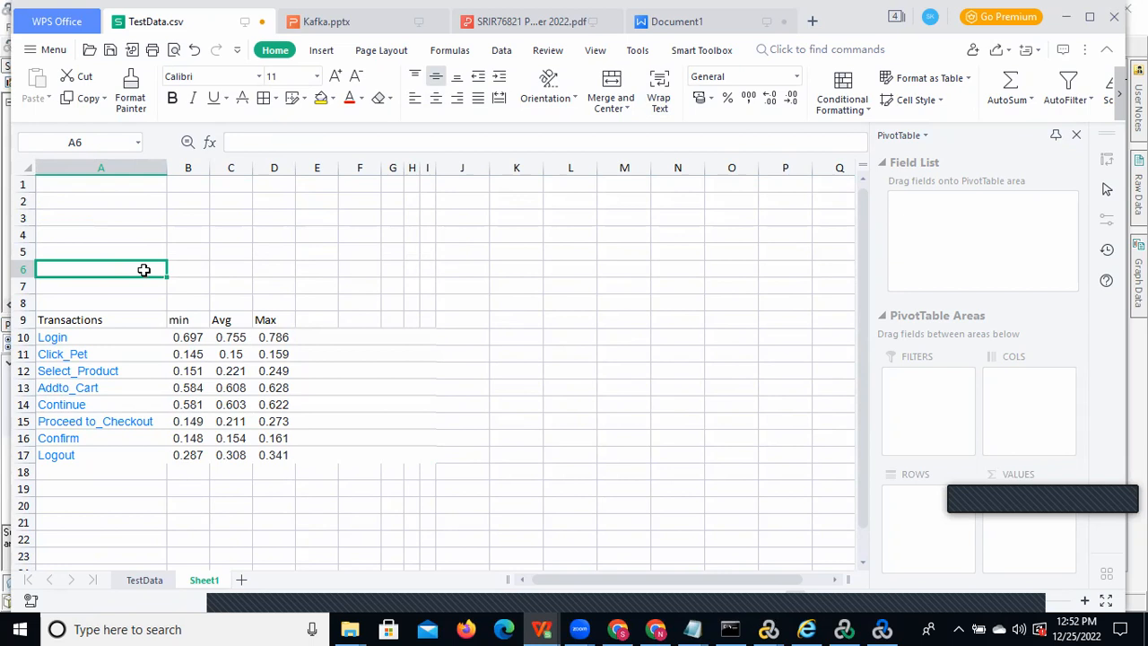
type("2 sec")
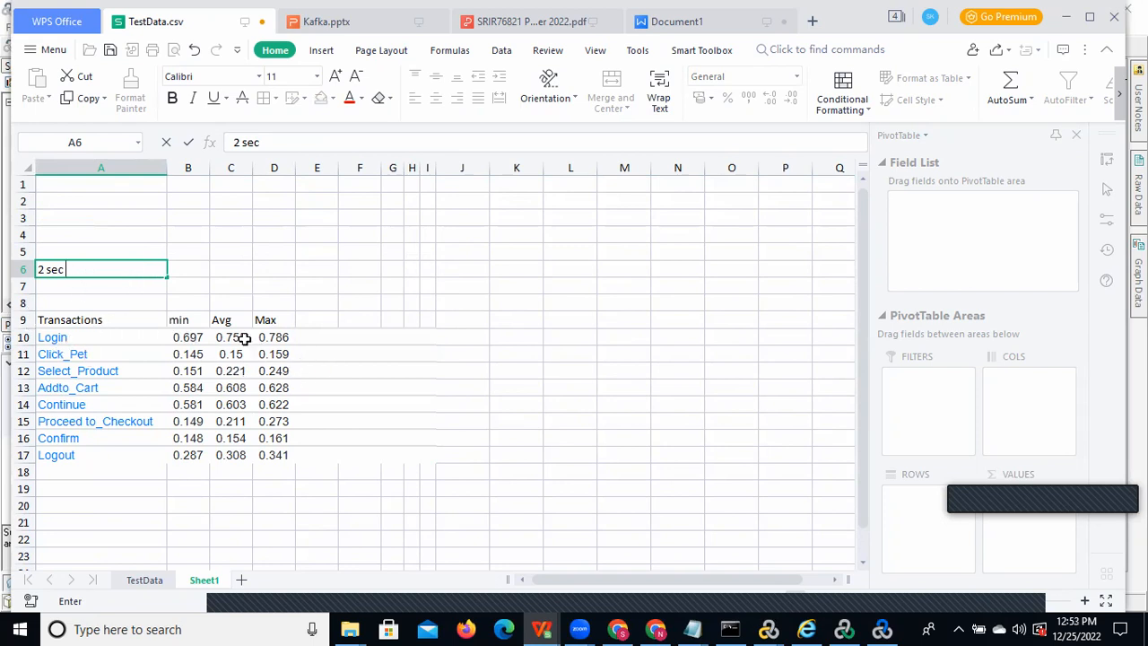
left_click_drag(231, 338, 235, 456)
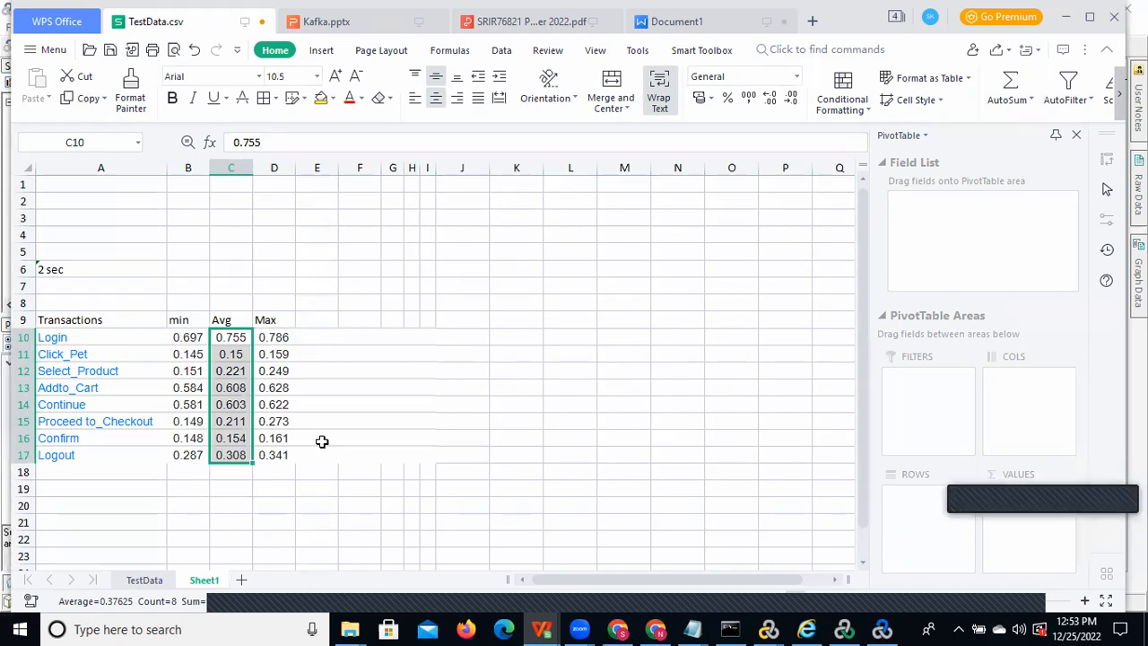
left_click(412, 421)
left_click_drag(54, 322, 257, 458)
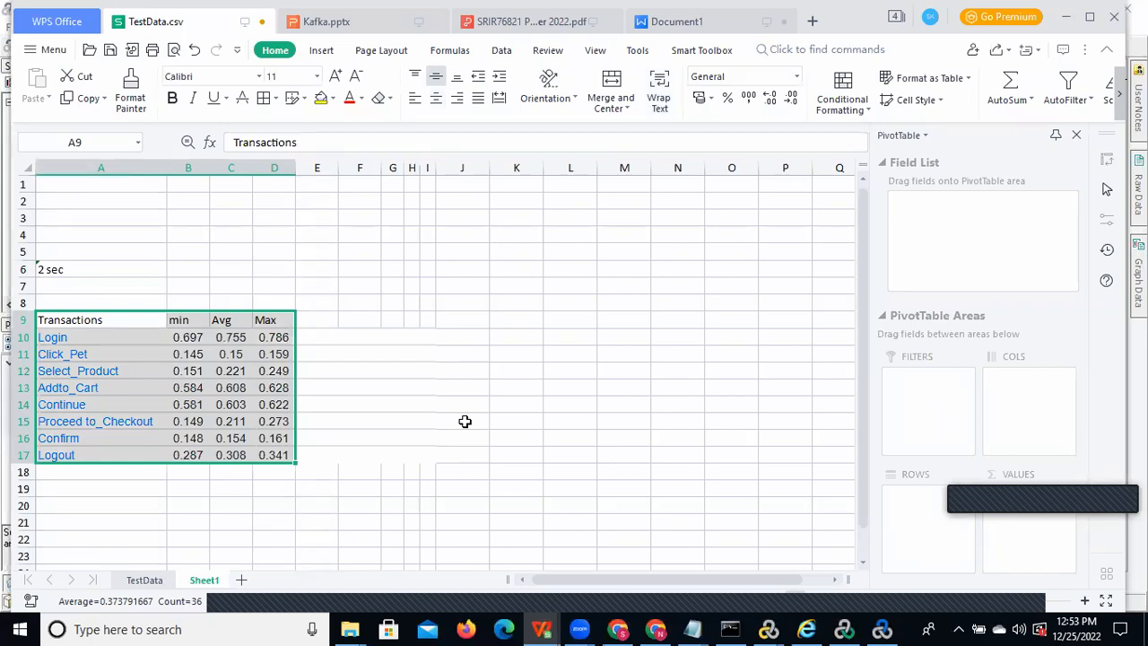
- Change the Continue transaction's Avg value in cell C14 to 3.603
left_click(224, 405)
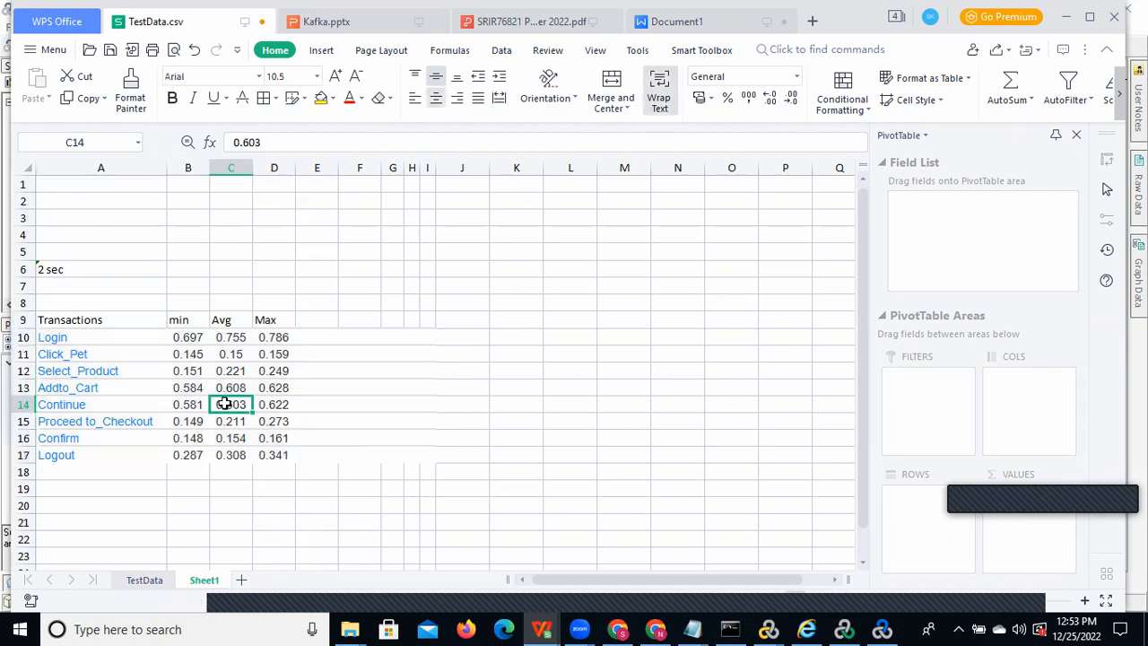
double_click(224, 404)
key("BackSpace")
type("3")
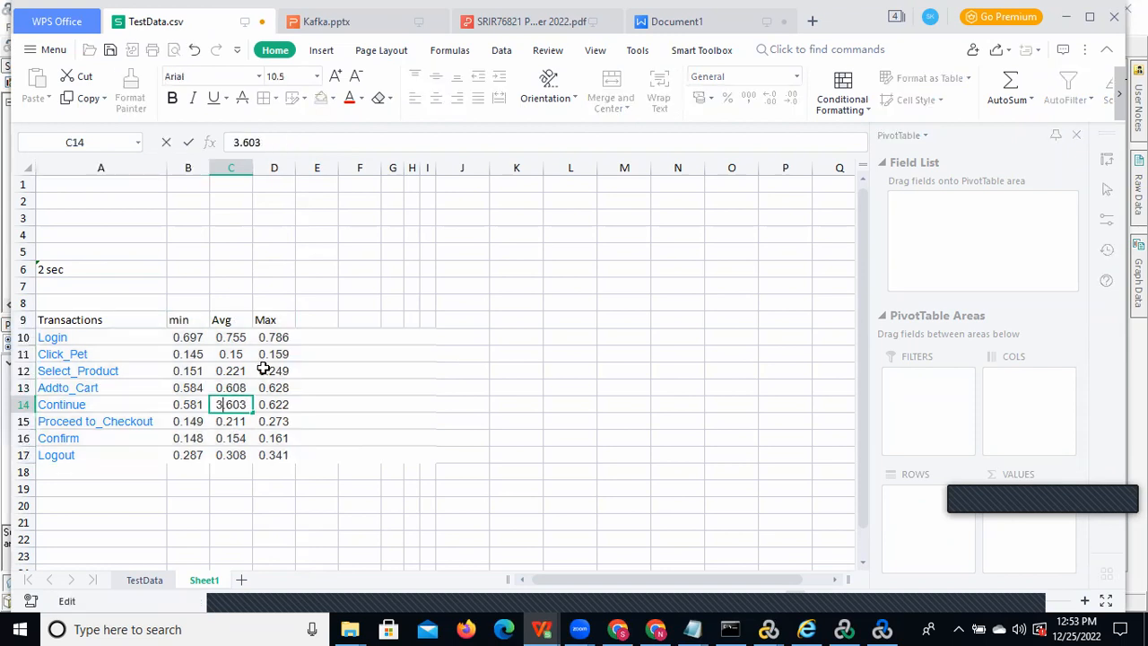
left_click(427, 408)
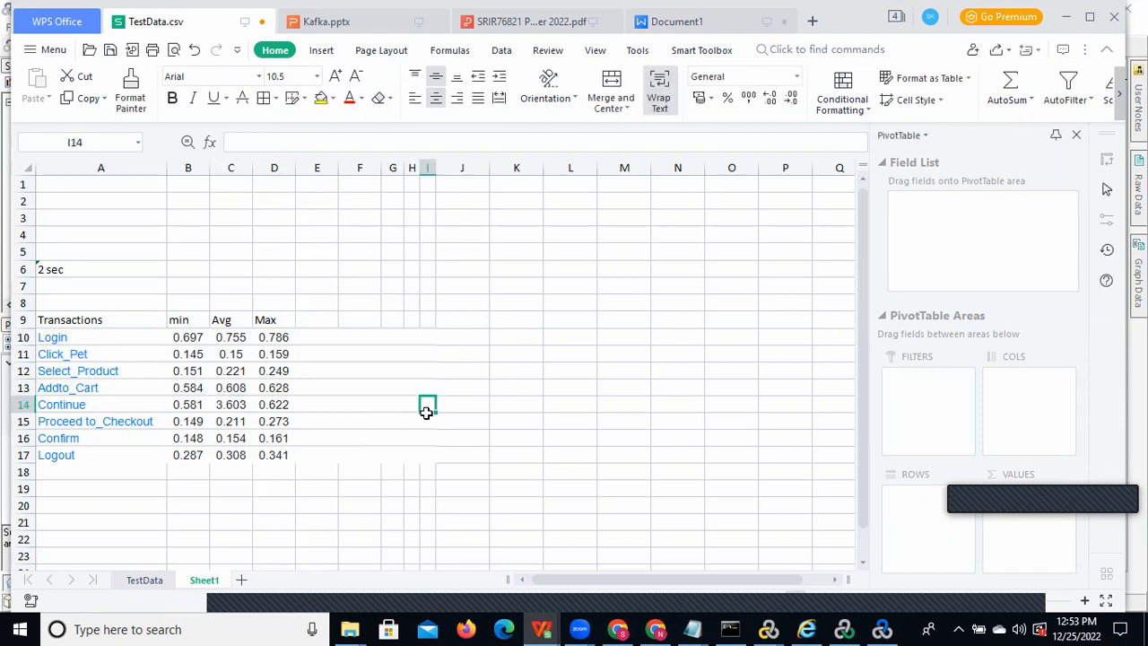
- Enter 100 in cell B5 and review the Continue transaction's average within the results table
left_click(198, 250)
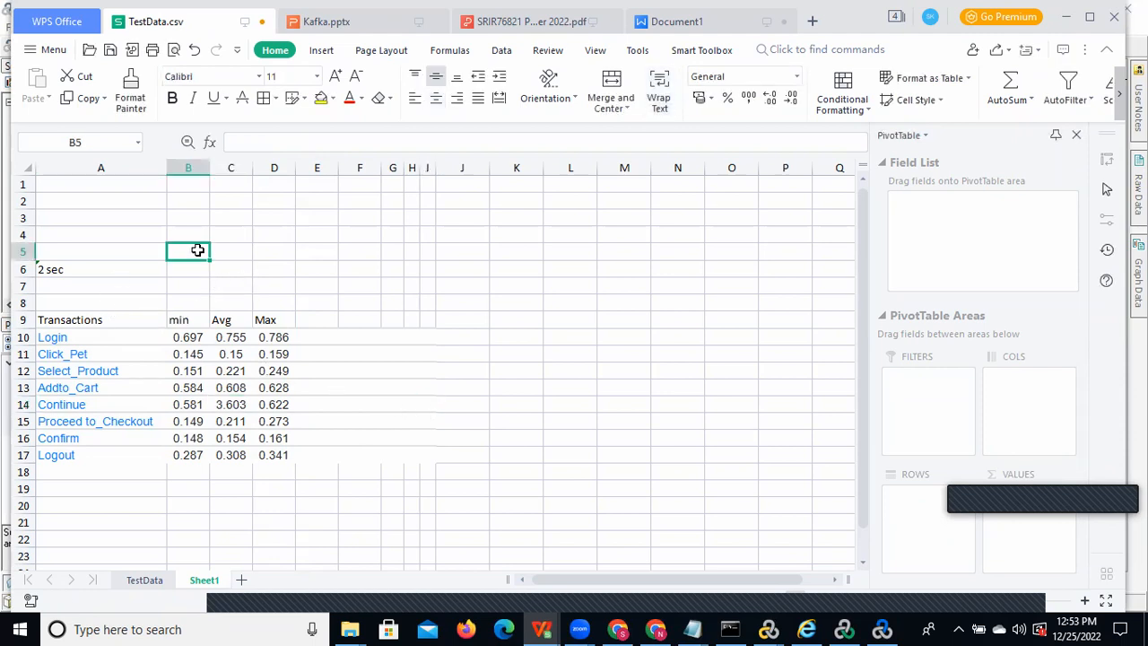
type("100")
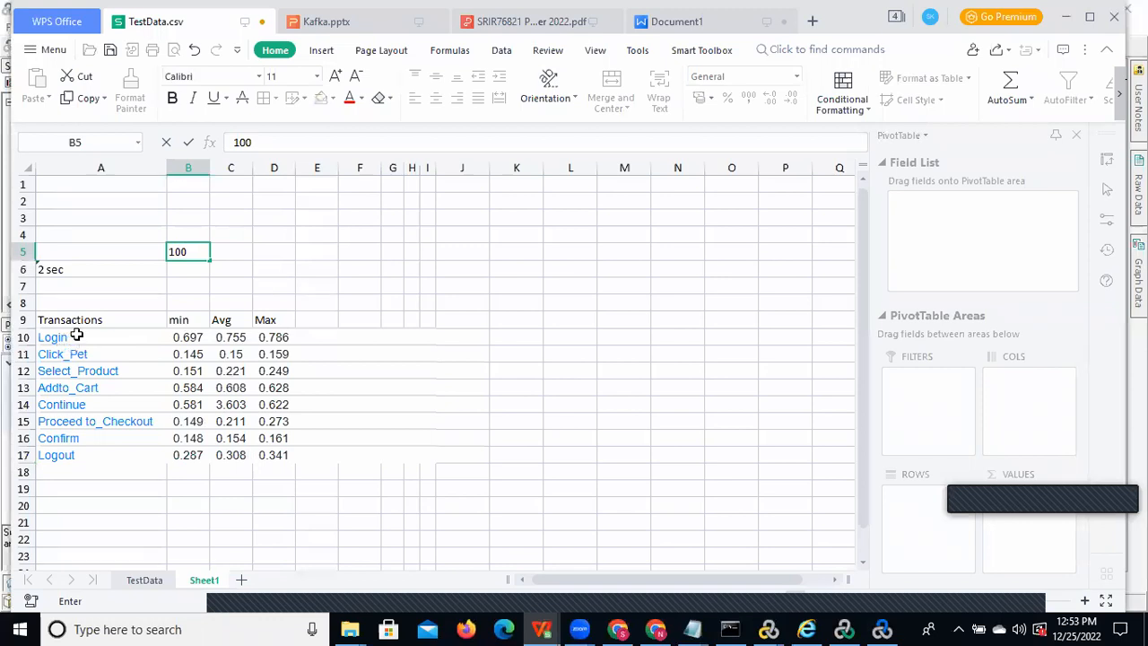
left_click_drag(77, 337, 188, 338)
left_click_drag(246, 388, 269, 457)
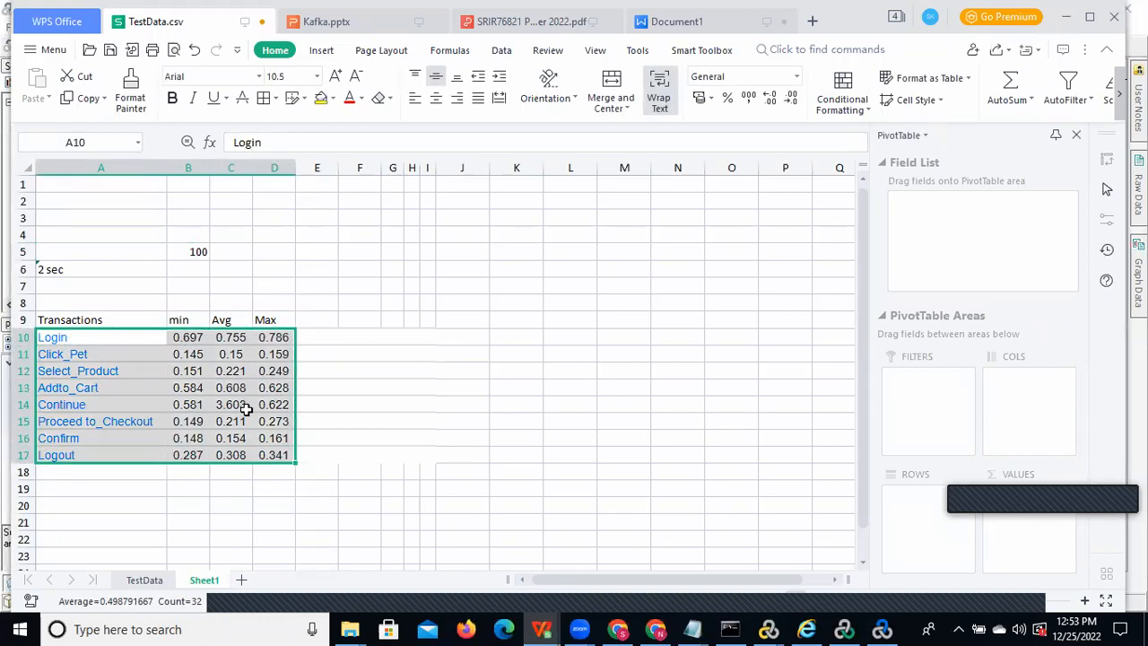
left_click(235, 404)
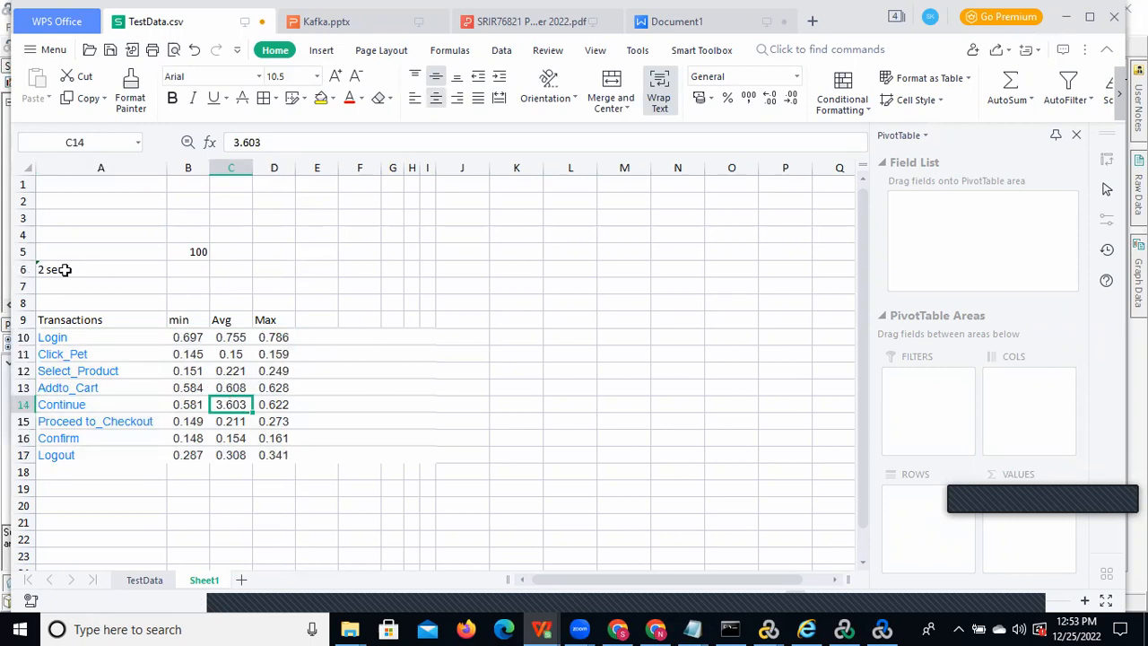
left_click_drag(42, 320, 280, 458)
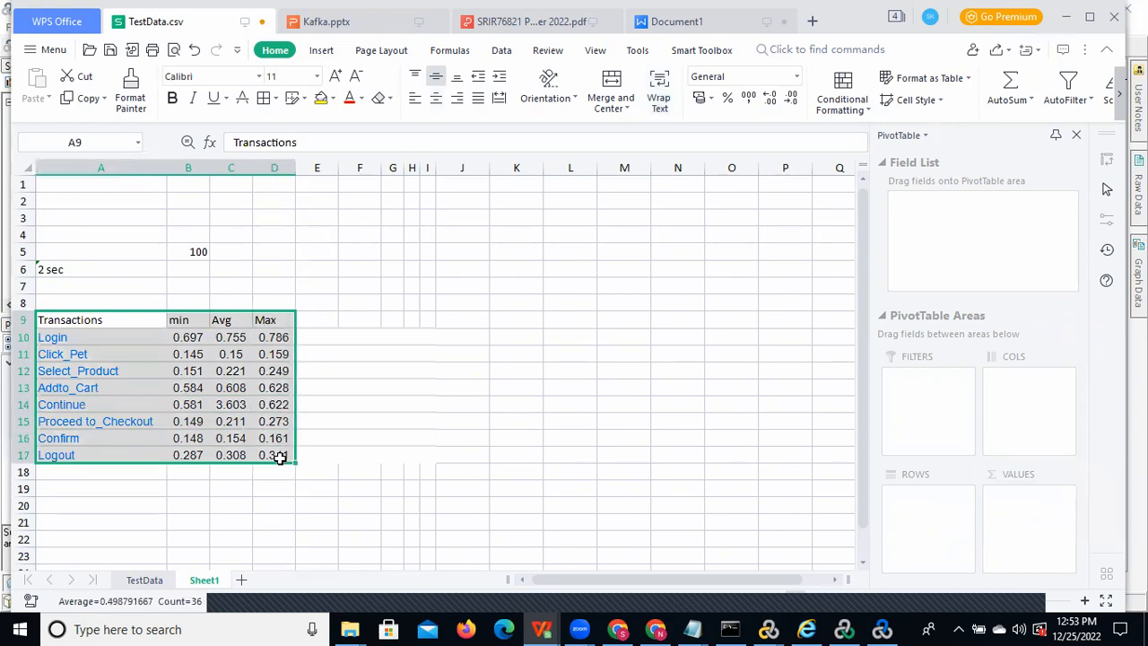
left_click(410, 405)
left_click(232, 405)
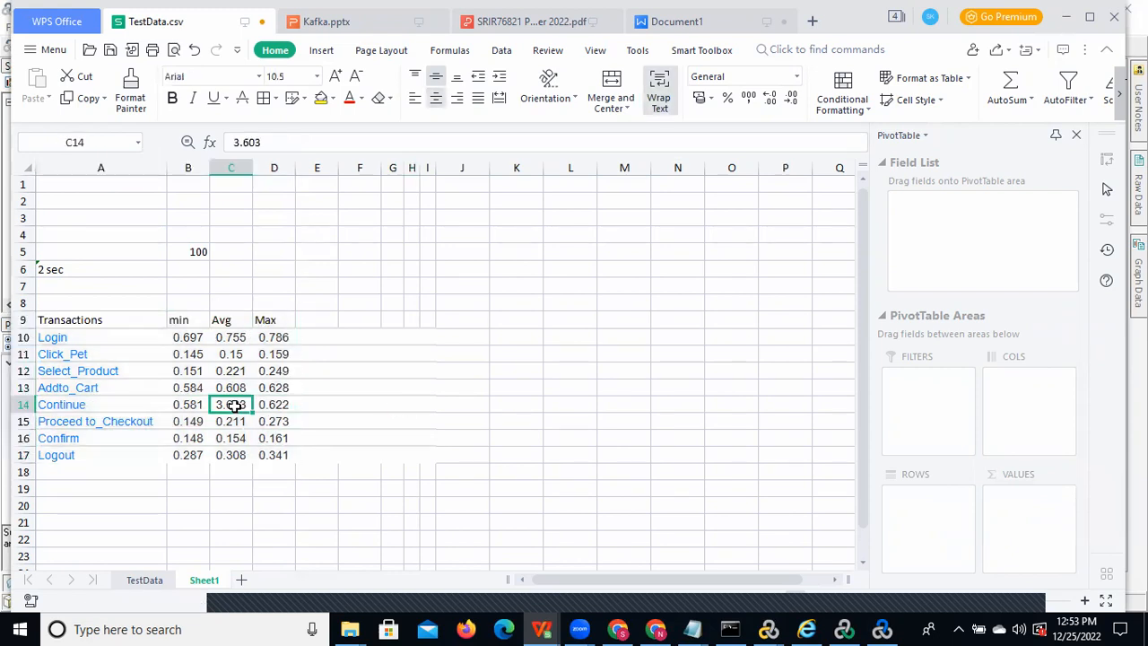
left_click(500, 409)
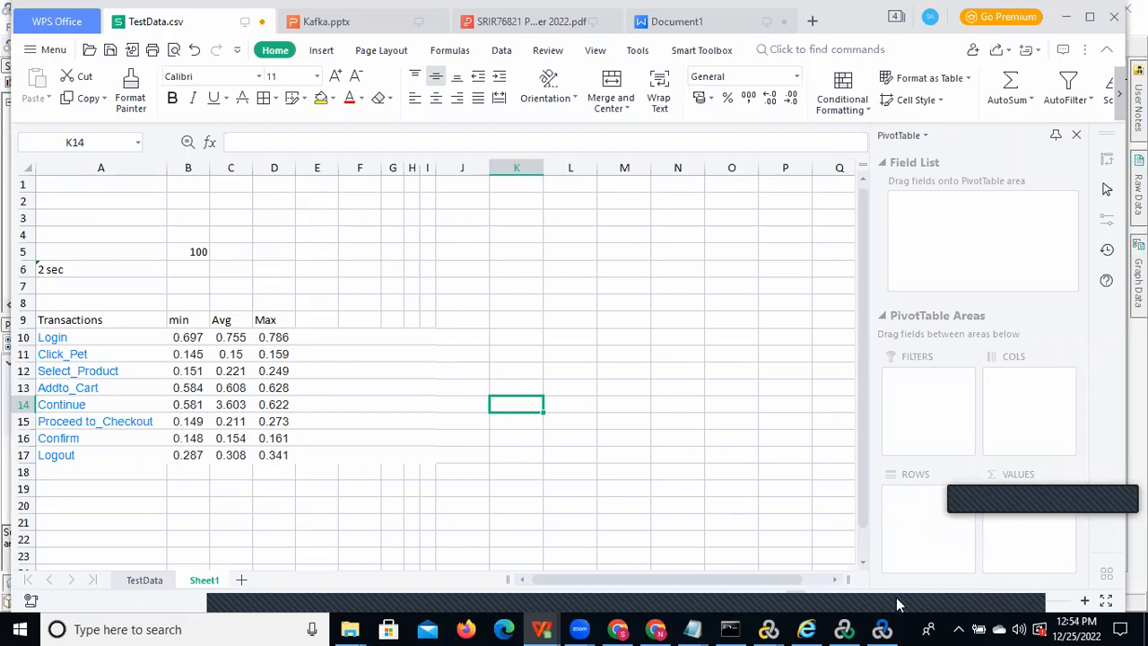
- Open Task Manager, examine the machine's CPU and memory performance, and minimize it again
right_click(958, 628)
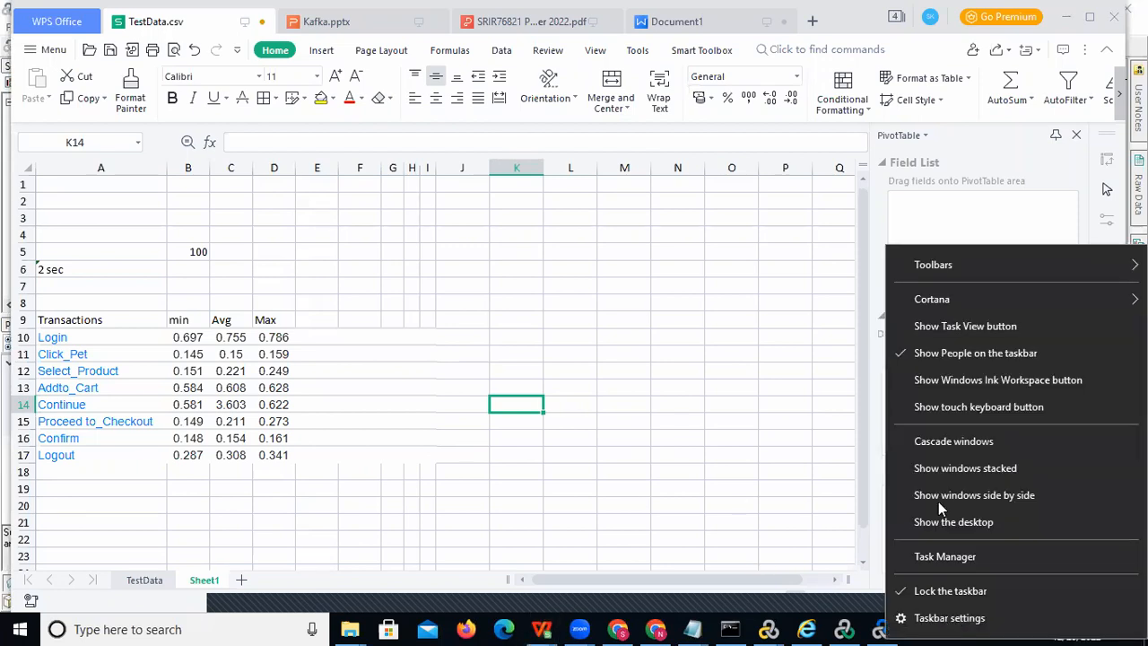
left_click(979, 558)
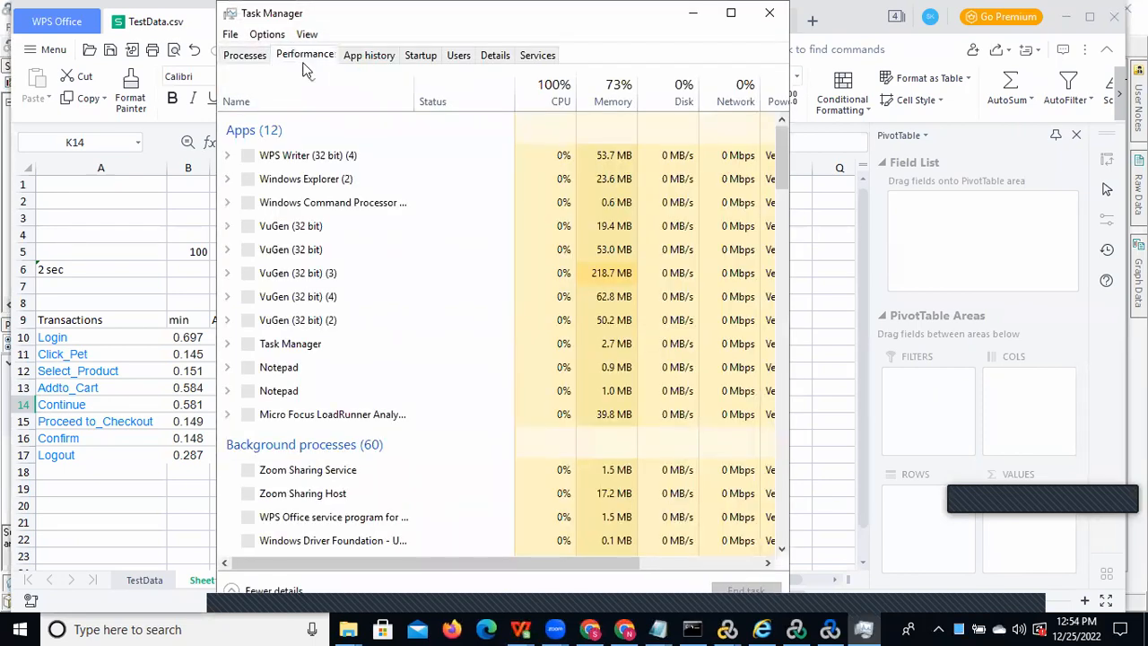
left_click(305, 58)
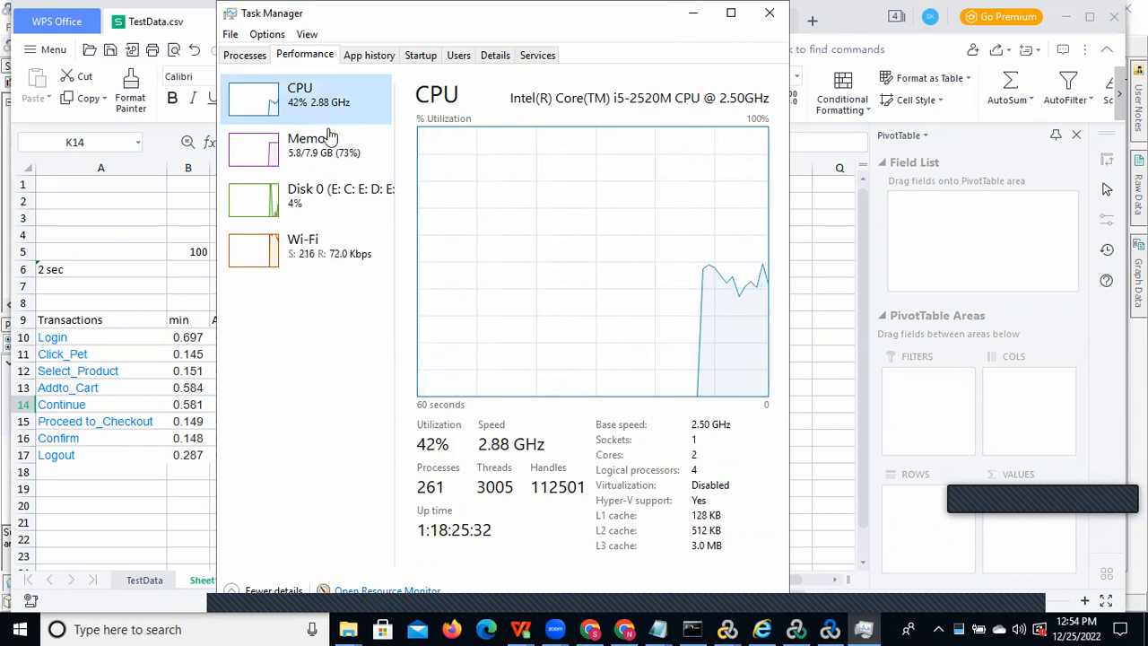
left_click(318, 166)
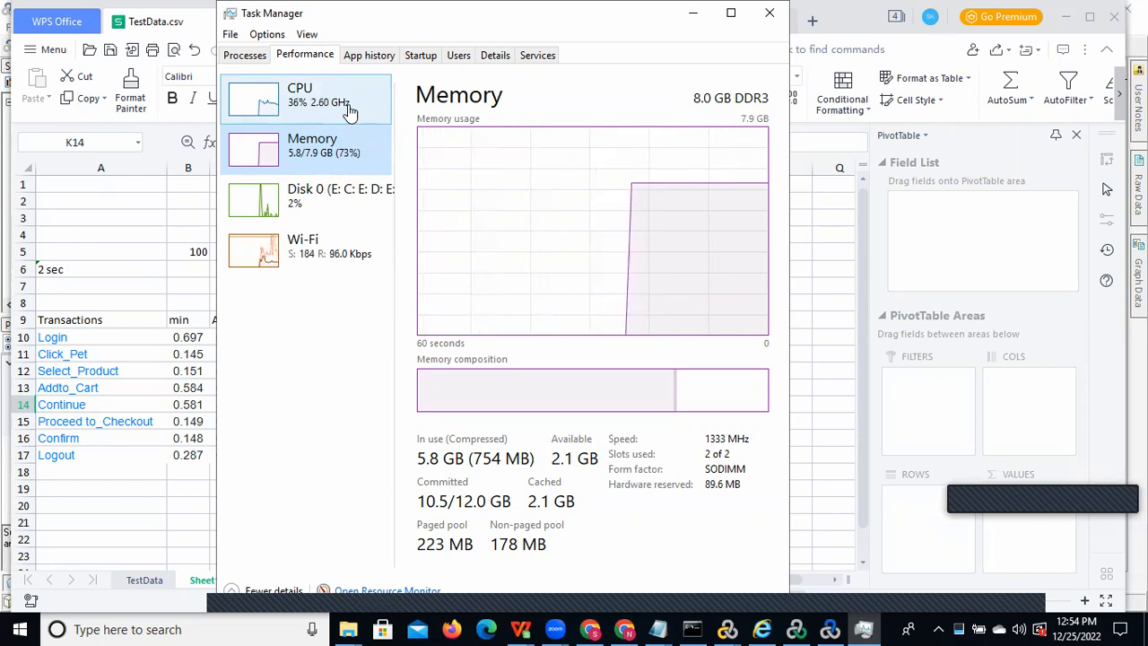
left_click(691, 16)
- Enter "CPU and Memory" in cell K9 and "Application" in cell K10
left_click(535, 325)
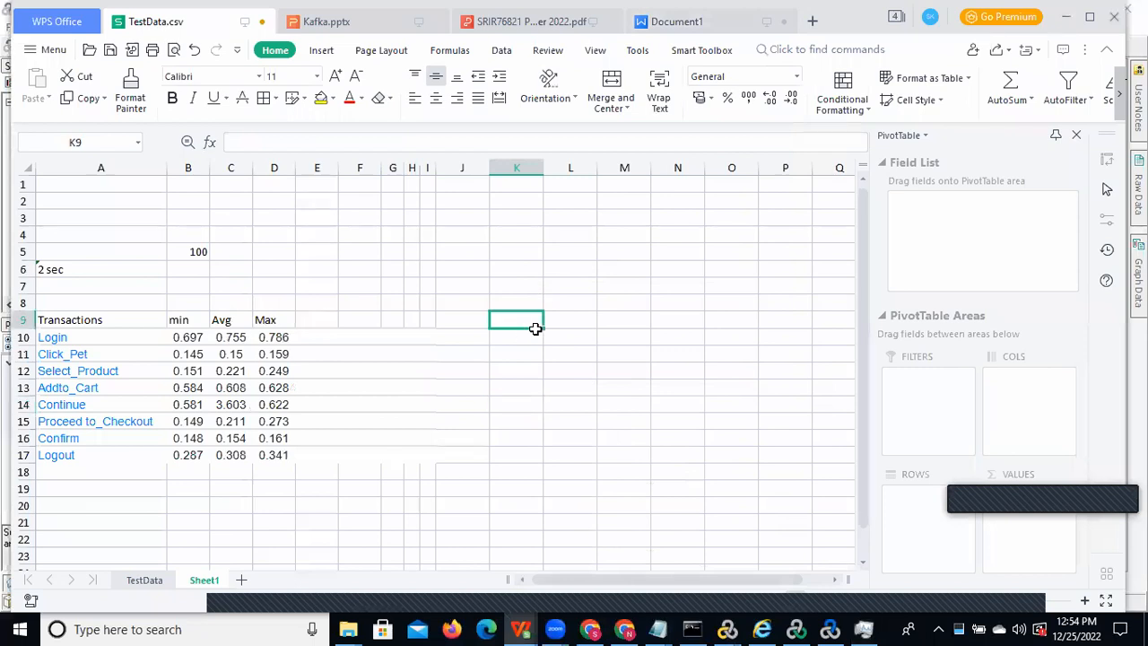
type("CP")
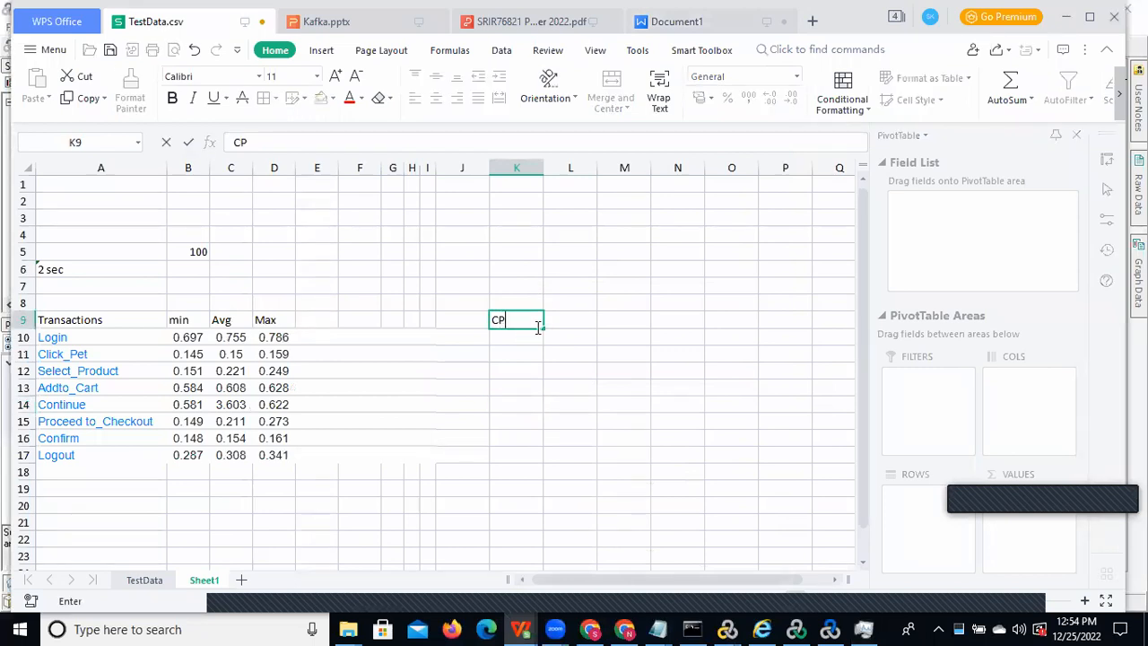
type("U and Memory")
left_click(507, 339)
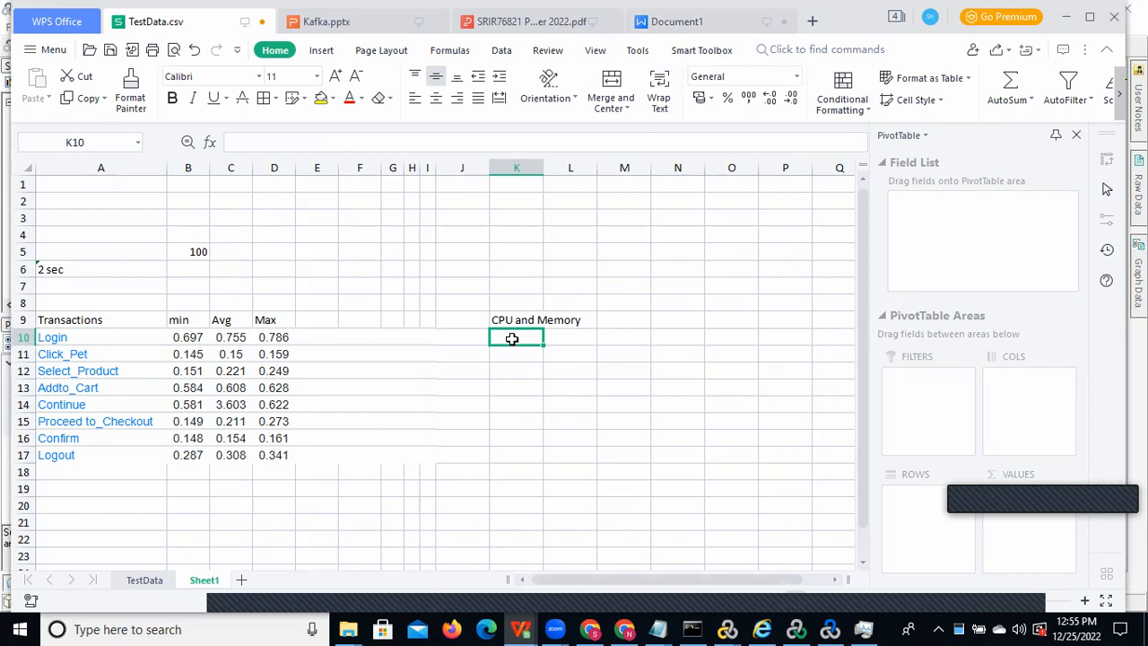
type("Application")
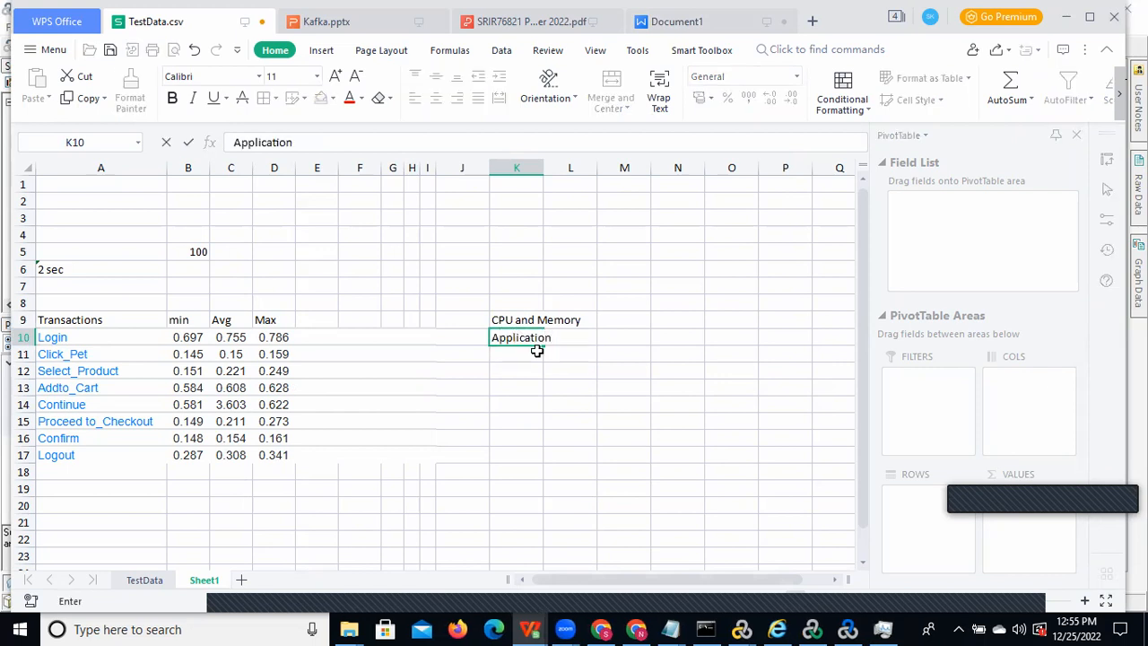
key("Return")
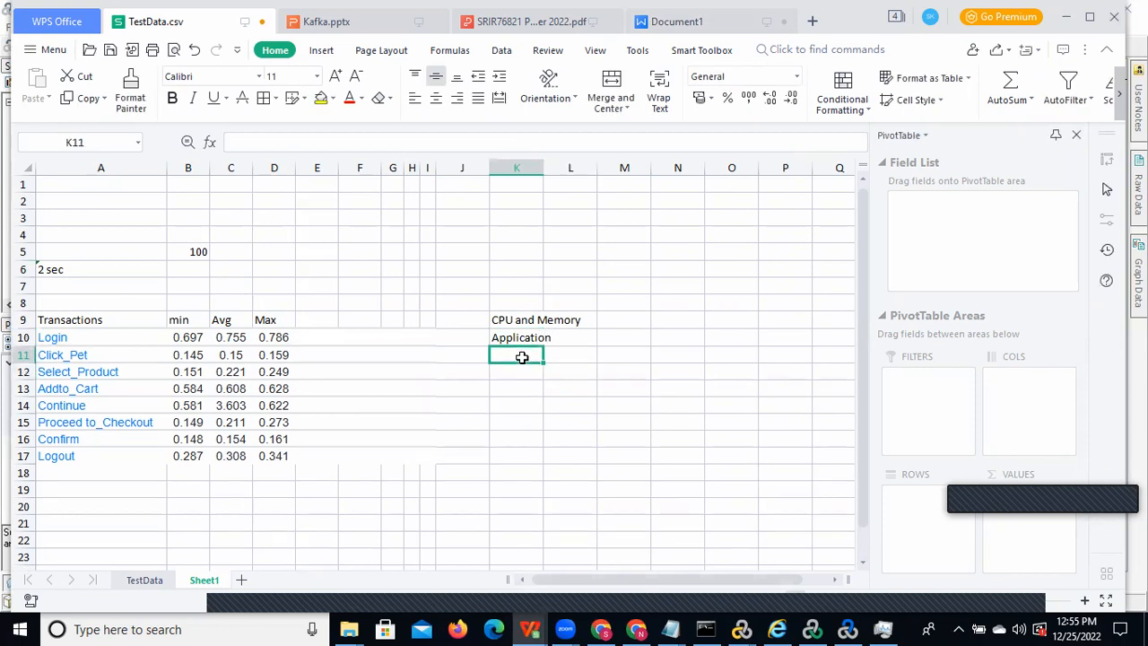
- Enter "Network" in cell K11 and "Data base" in cell K12 below the Application entry
left_click(520, 337)
left_click(519, 356)
type("Netw")
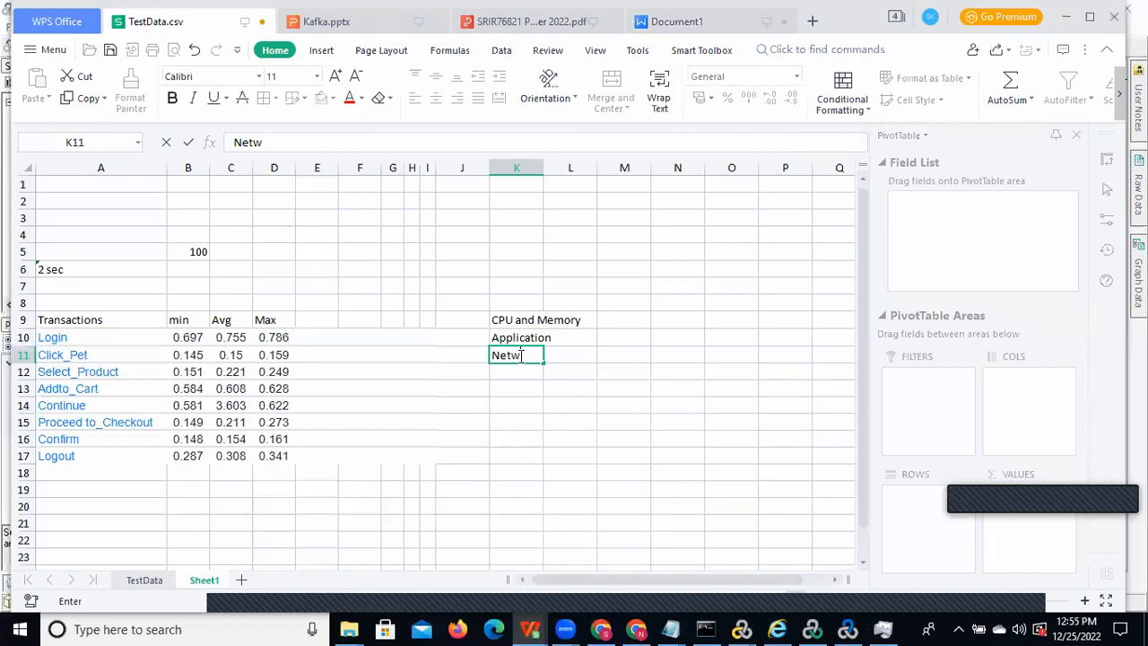
type("ork")
left_click(511, 371)
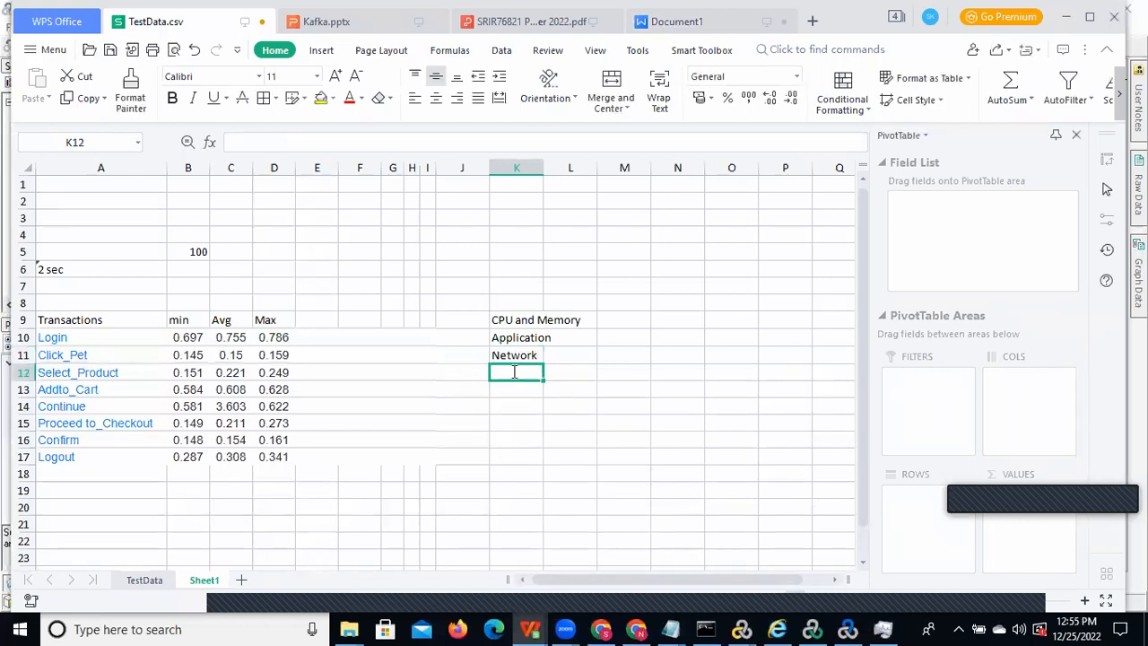
type("Data bas")
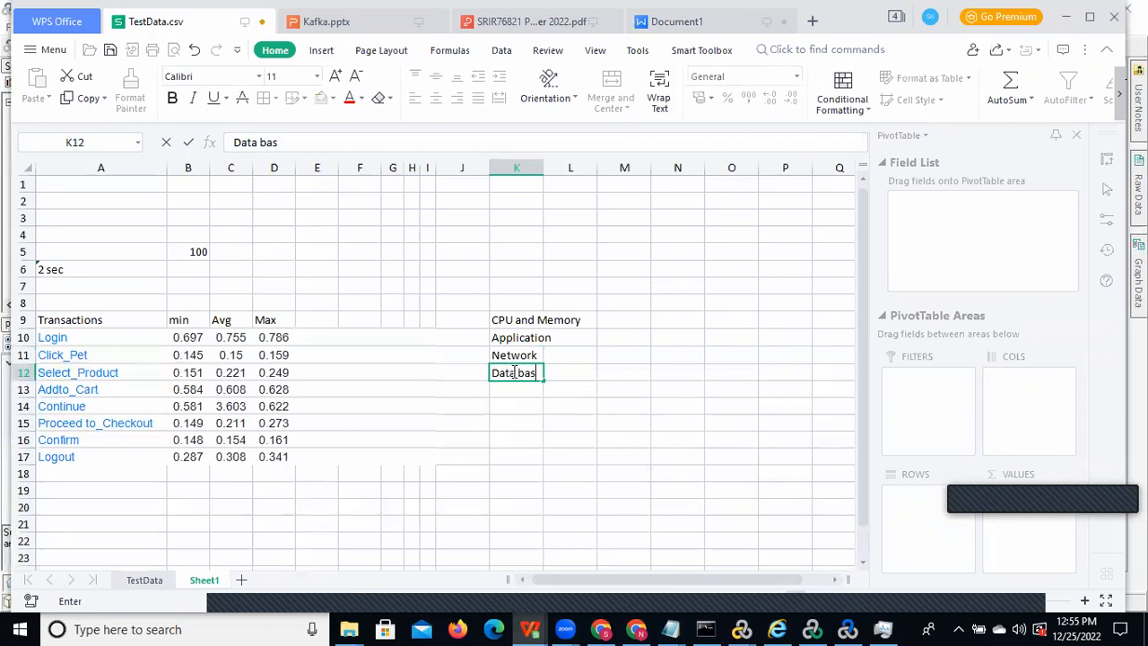
left_click(616, 440)
left_click_drag(507, 315, 566, 372)
double_click(532, 374)
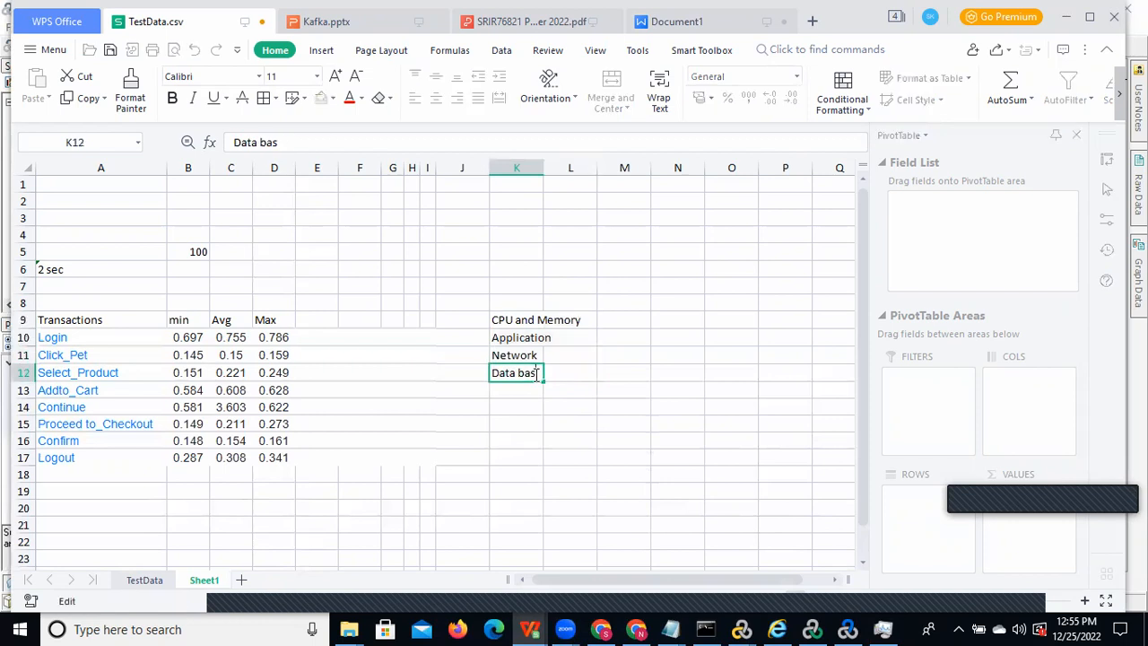
type("e")
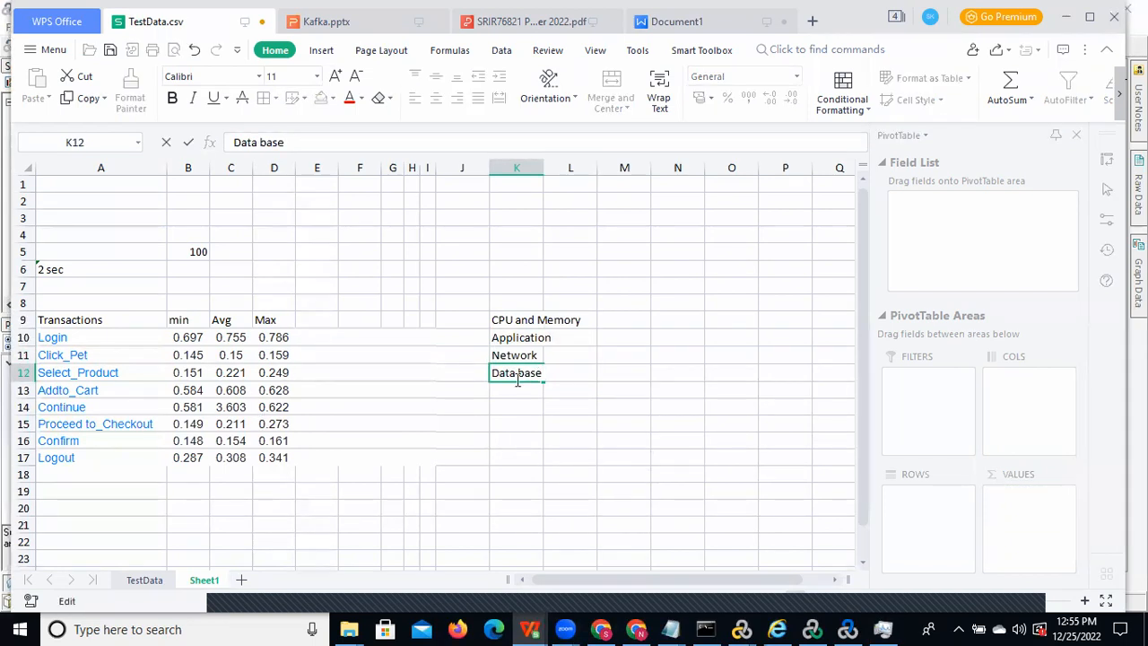
left_click(569, 439)
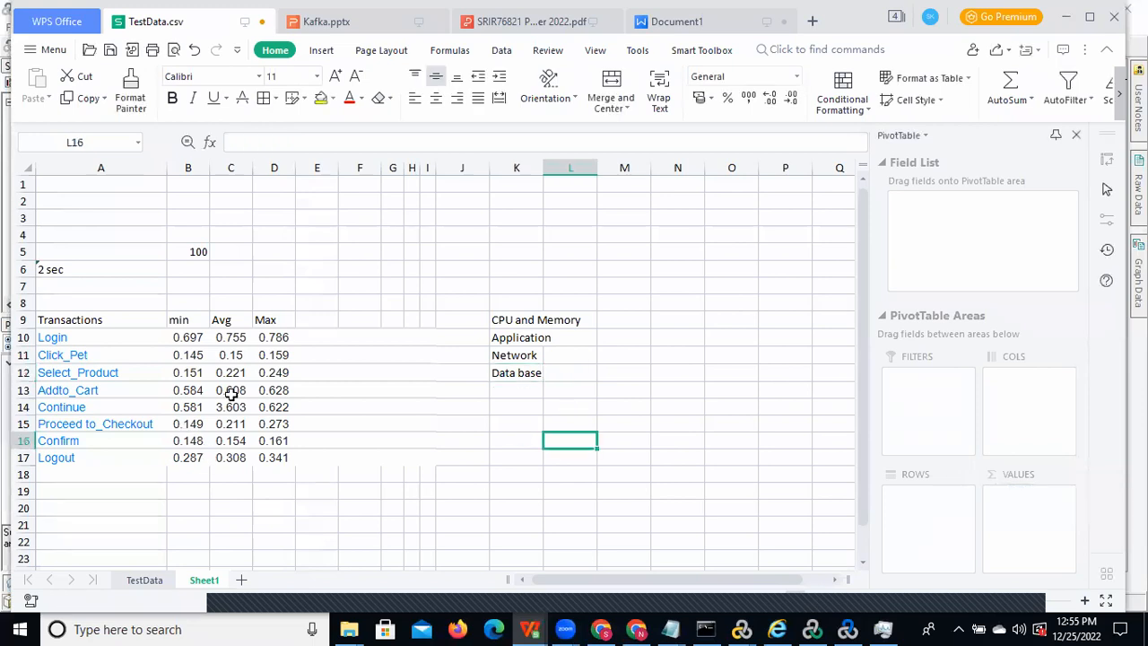
- Add the heading "Configuration" in cell M9 beside the CPU and Memory heading
left_click_drag(520, 373, 574, 374)
double_click(575, 374)
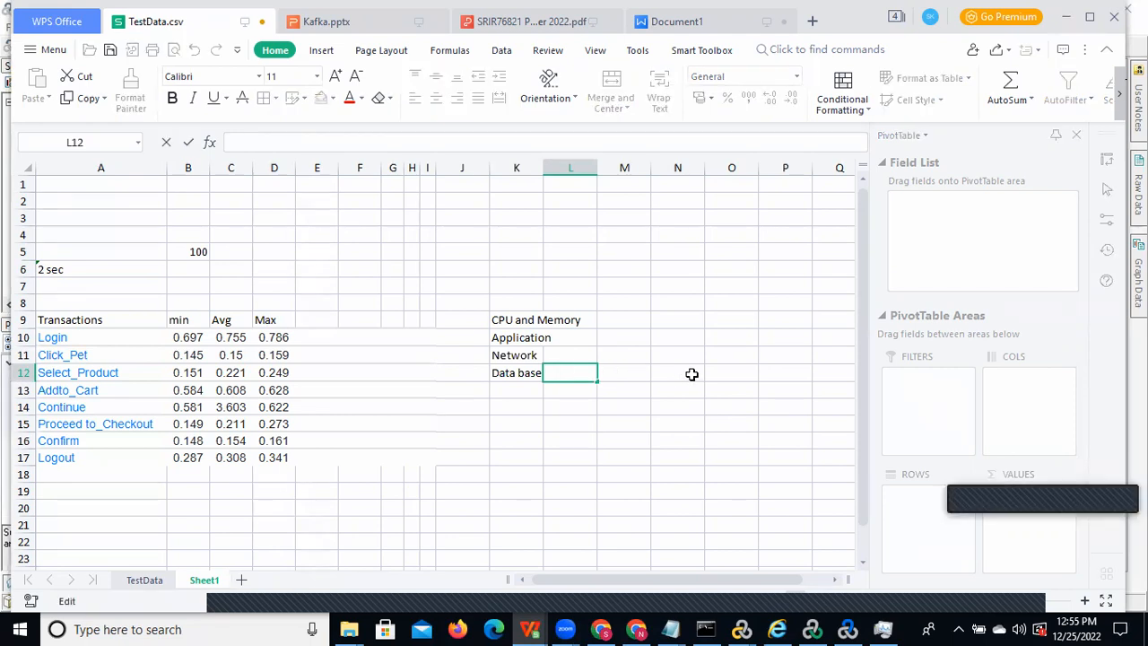
left_click(630, 320)
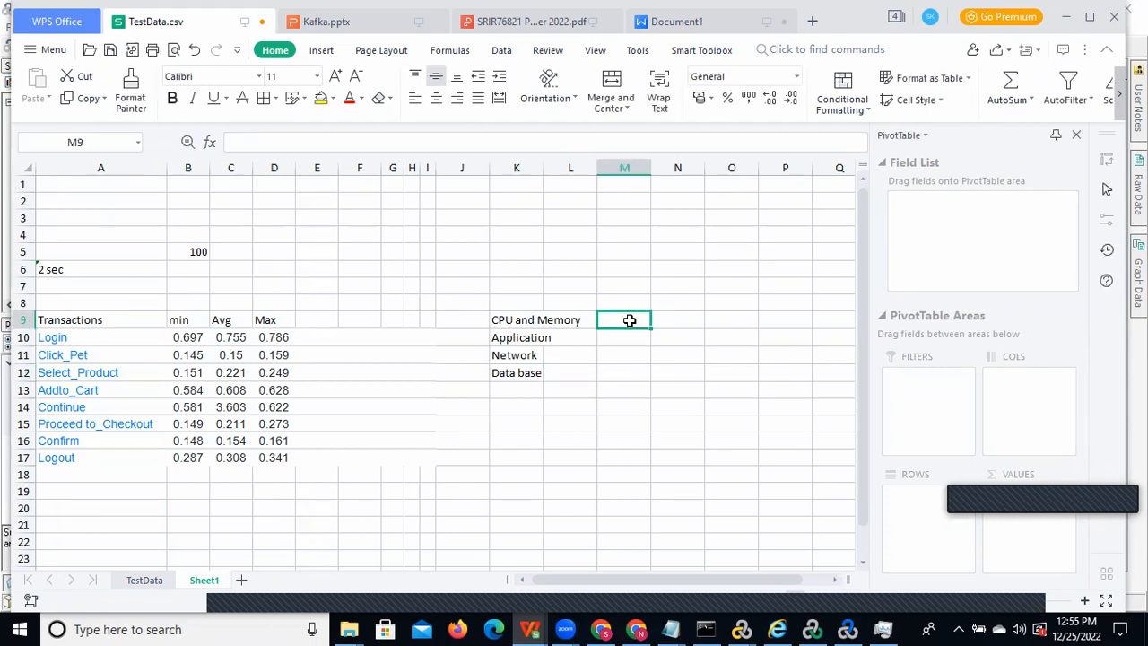
type("Conf")
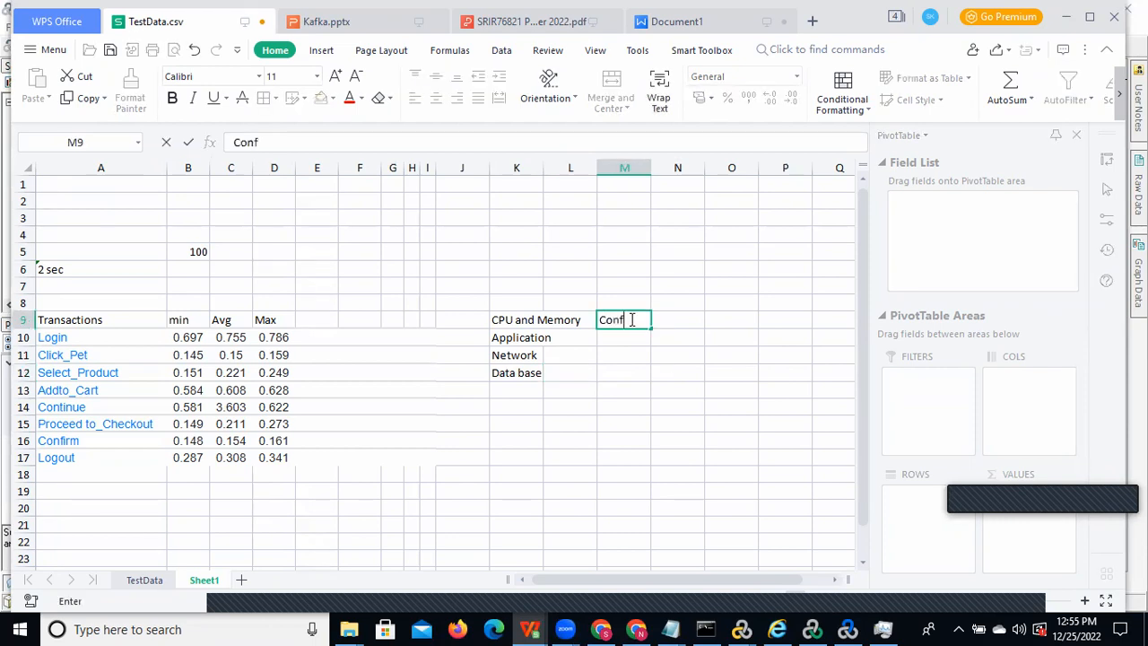
type("iguration")
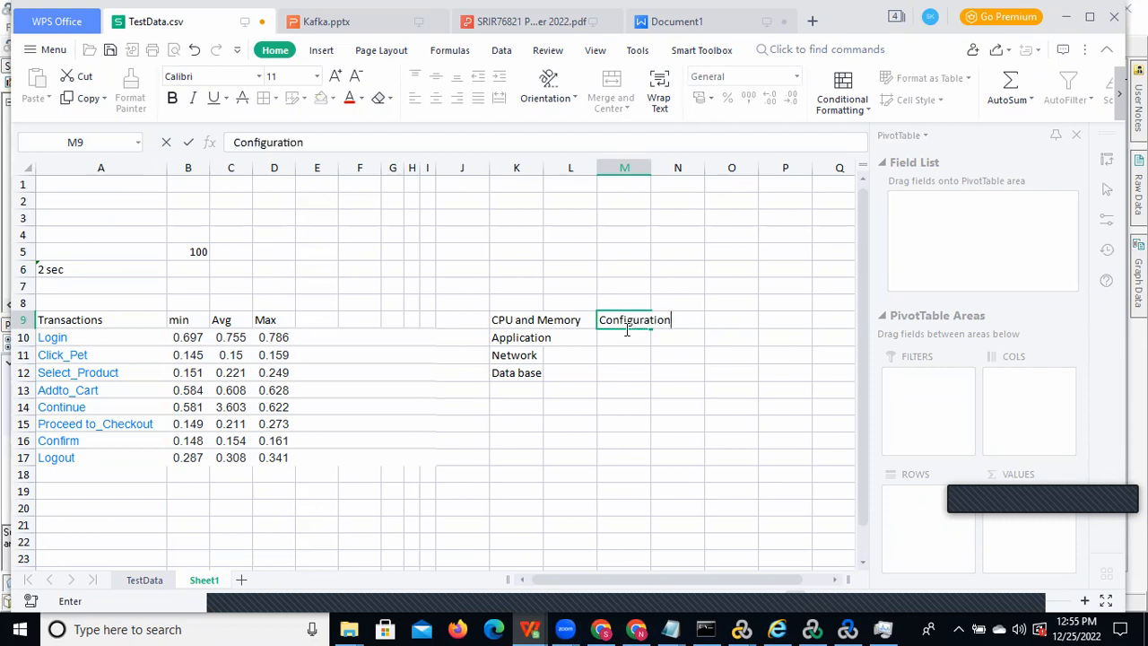
key("Return")
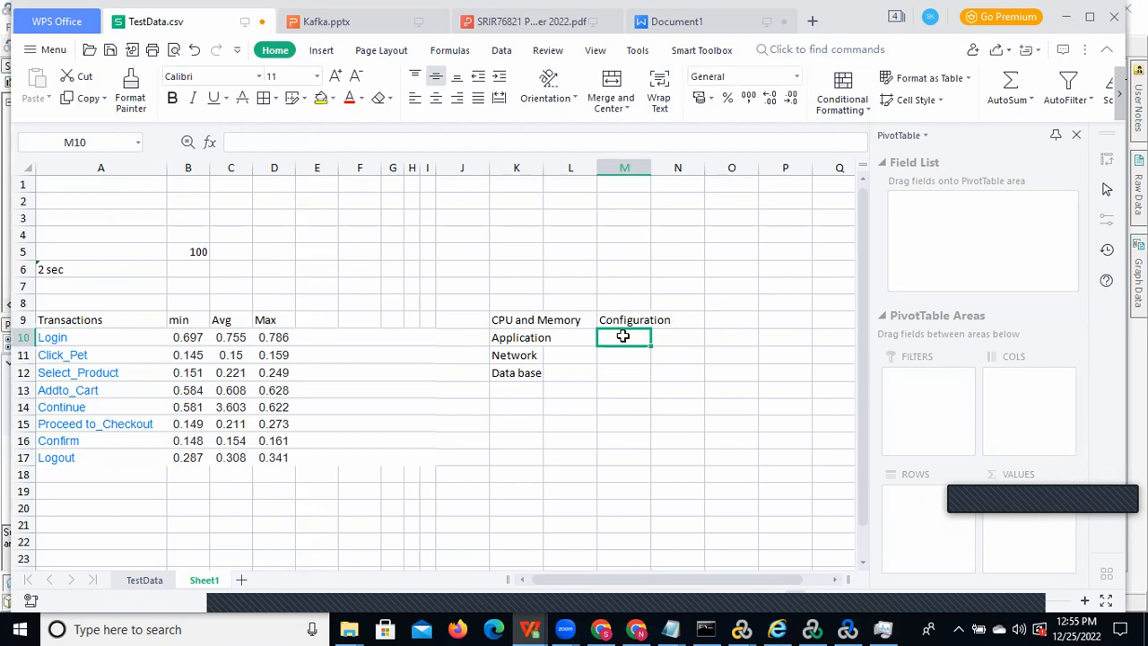
- Enter "Delopment Team" in cell M10 and "Data base" in cell M12 under the Configuration heading
type("Del")
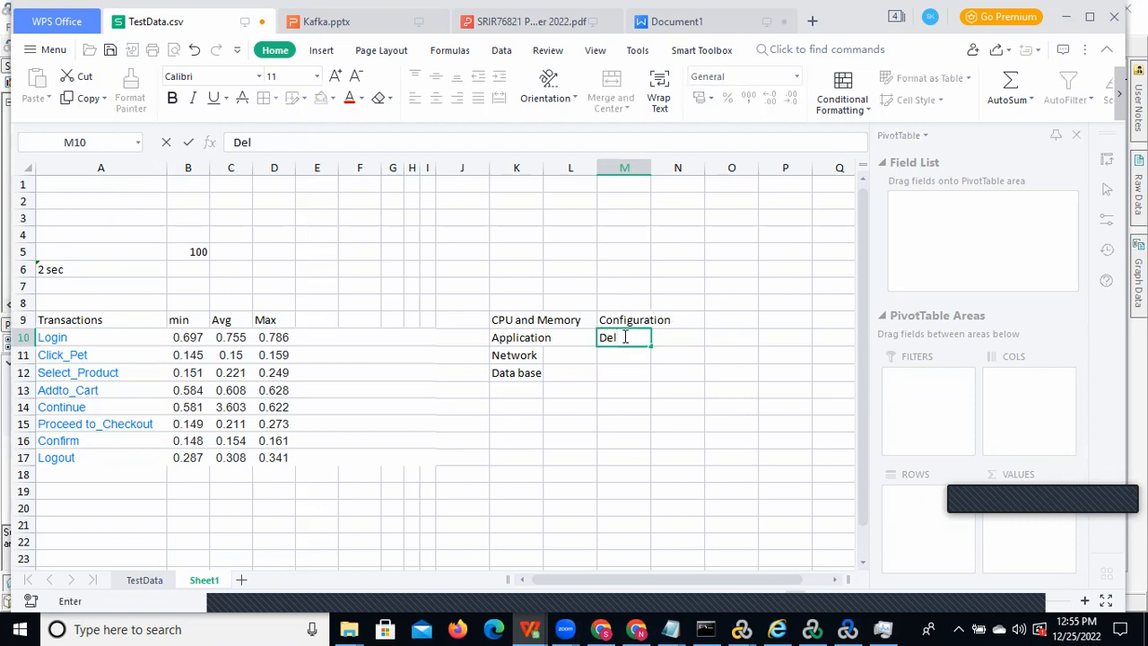
type("opment Team")
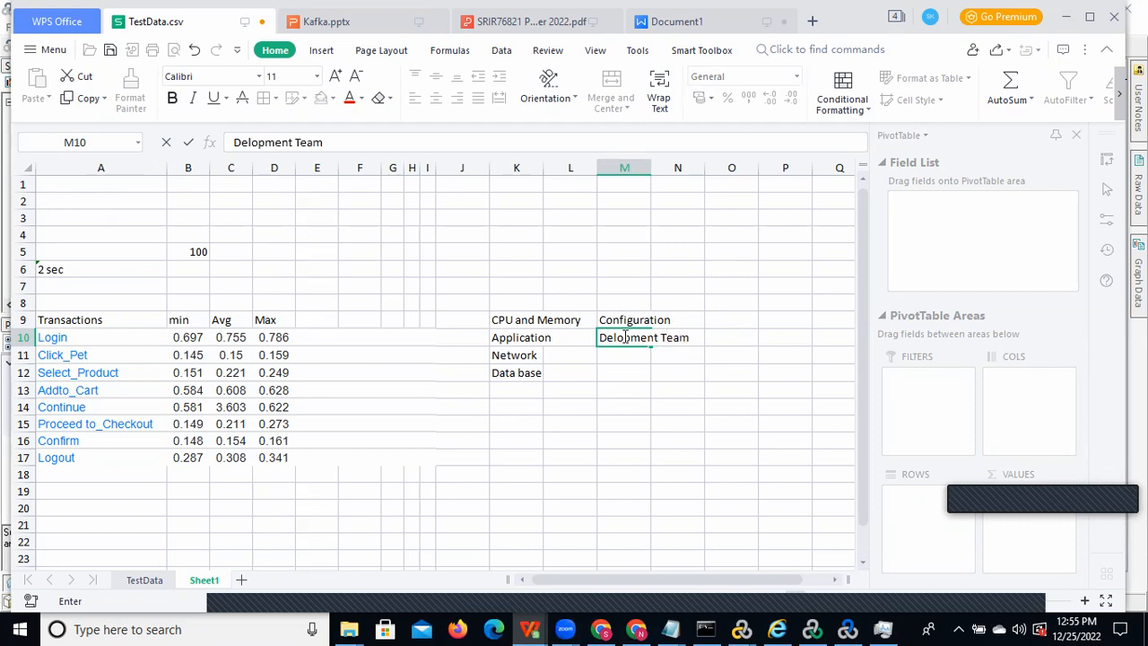
left_click(619, 375)
type("D")
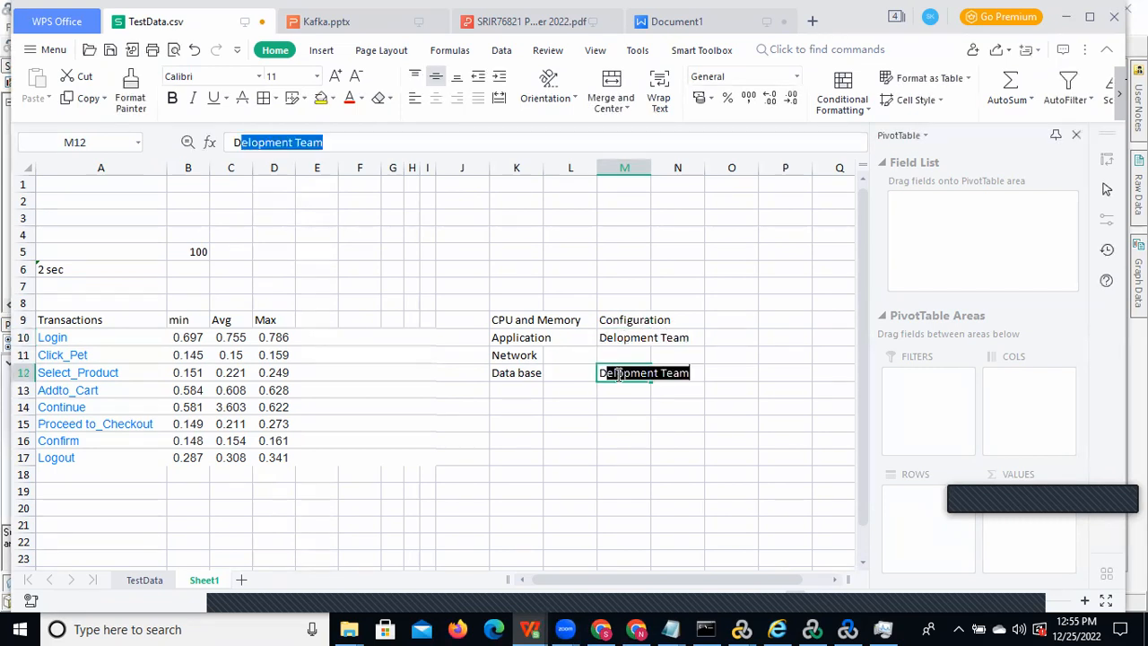
type("ata base")
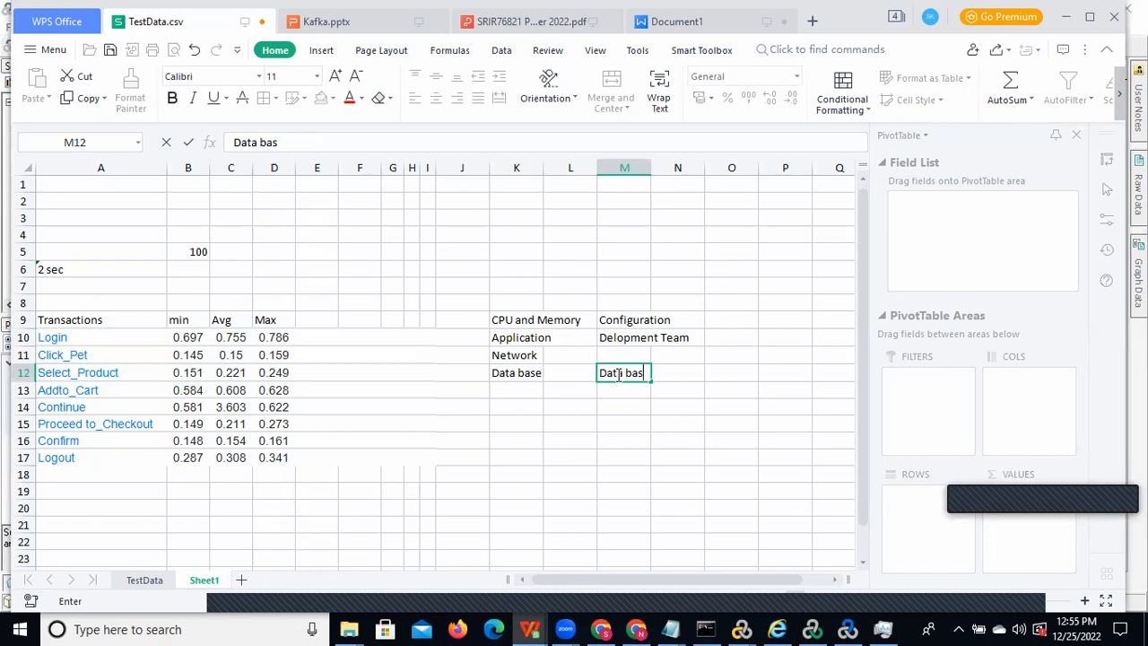
left_click(734, 422)
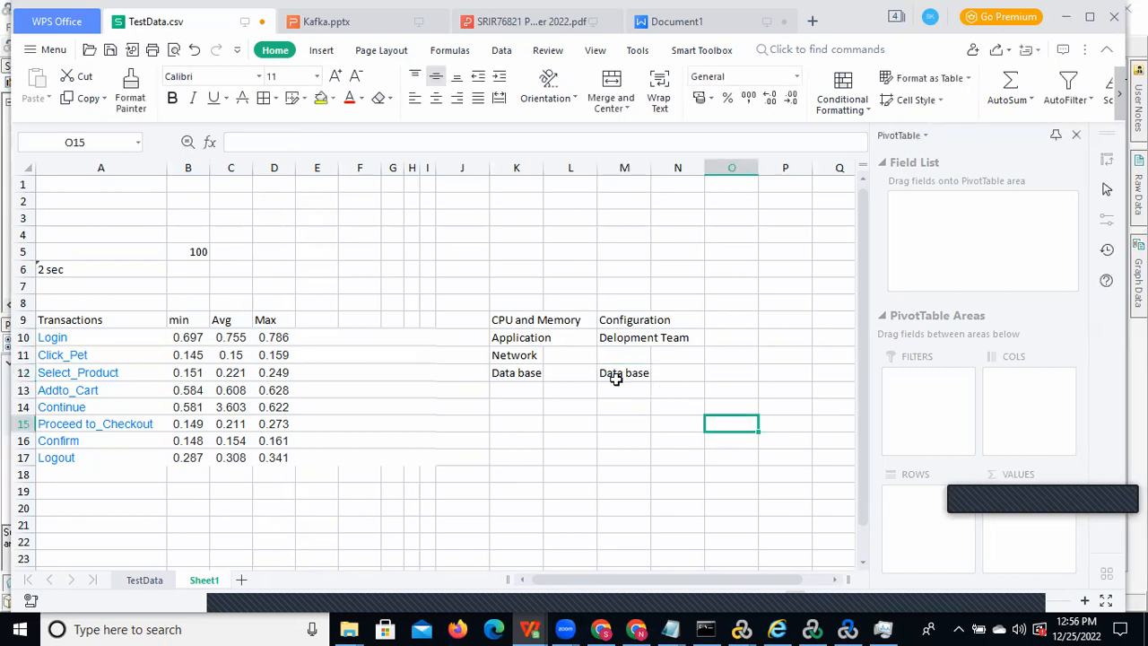
left_click(661, 375)
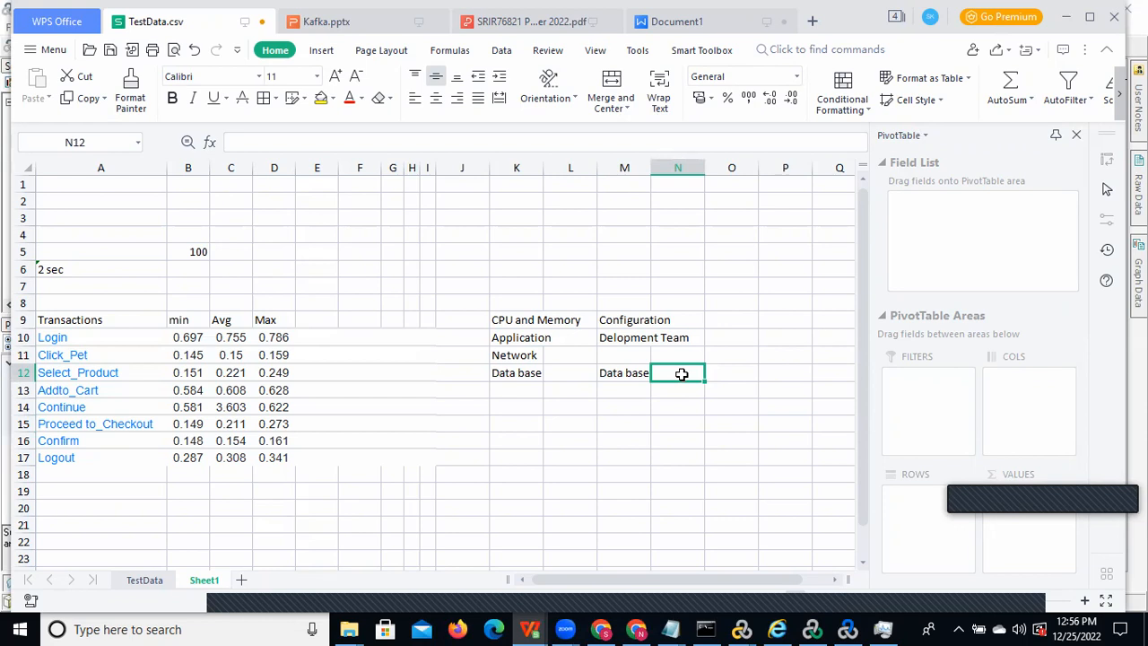
mouse_move(687, 374)
left_mouse_down()
mouse_move(774, 377)
mouse_move(682, 374)
left_mouse_up()
- Set the Continue transaction's Avg in cell C14 to 0.603 and select the results table A9:D17
double_click(223, 405)
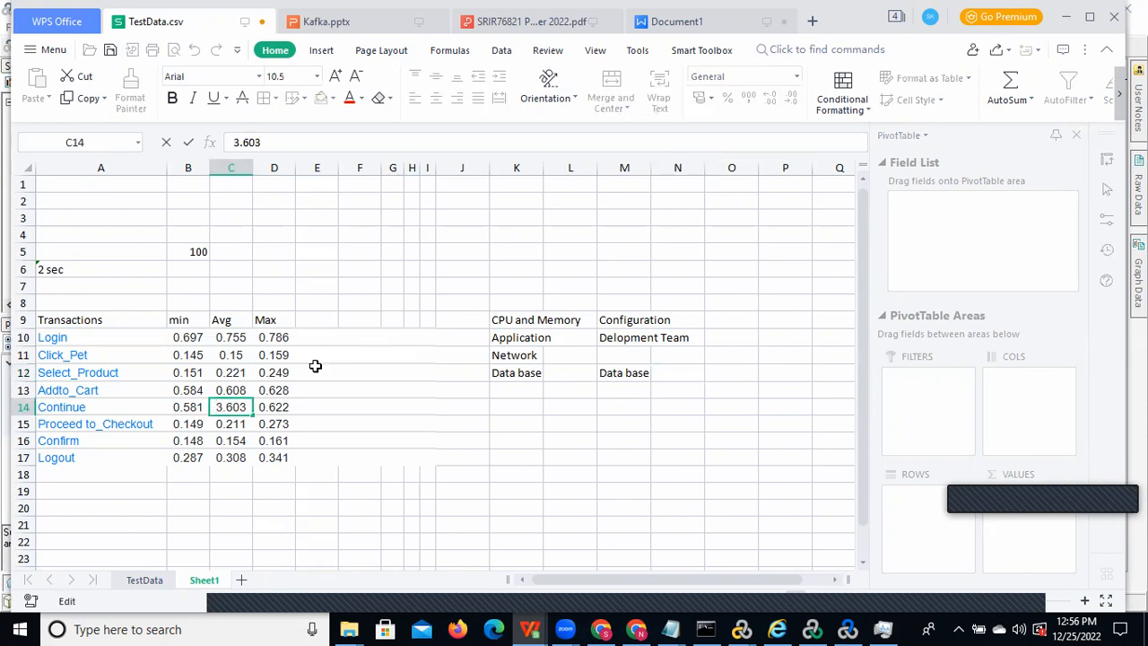
key("BackSpace")
type("0")
left_click(392, 490)
left_click_drag(40, 323, 274, 456)
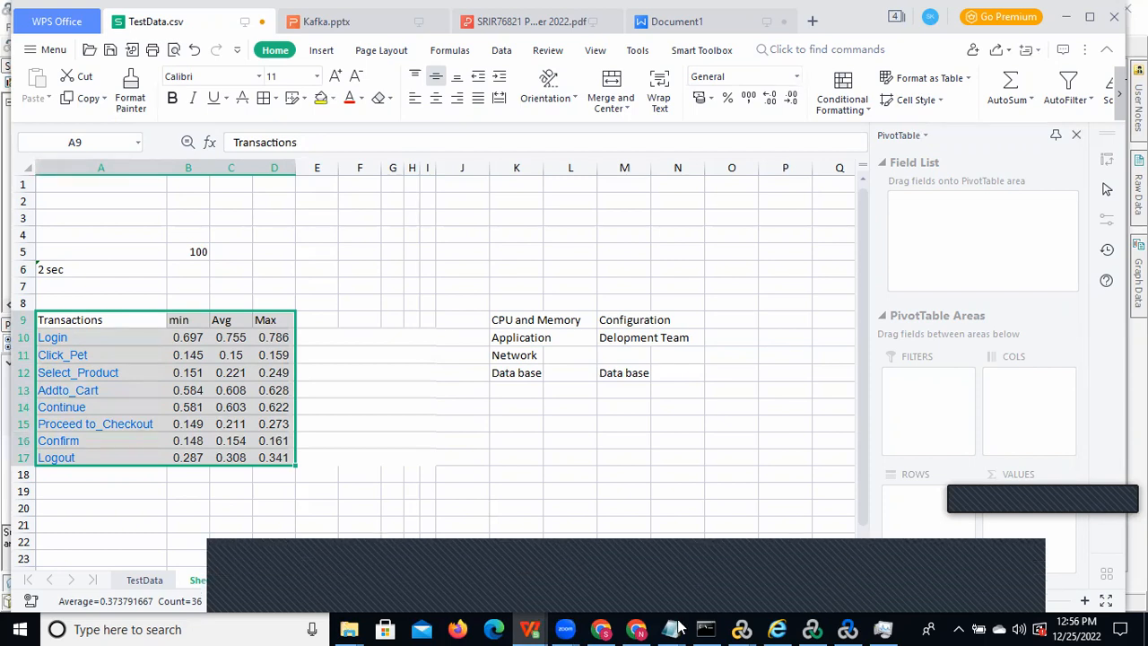
- Switch to the untitled Notepad note and add "1 Vertual user genaretor" and "2. Controler" below the Petstore business flow
left_click(693, 571)
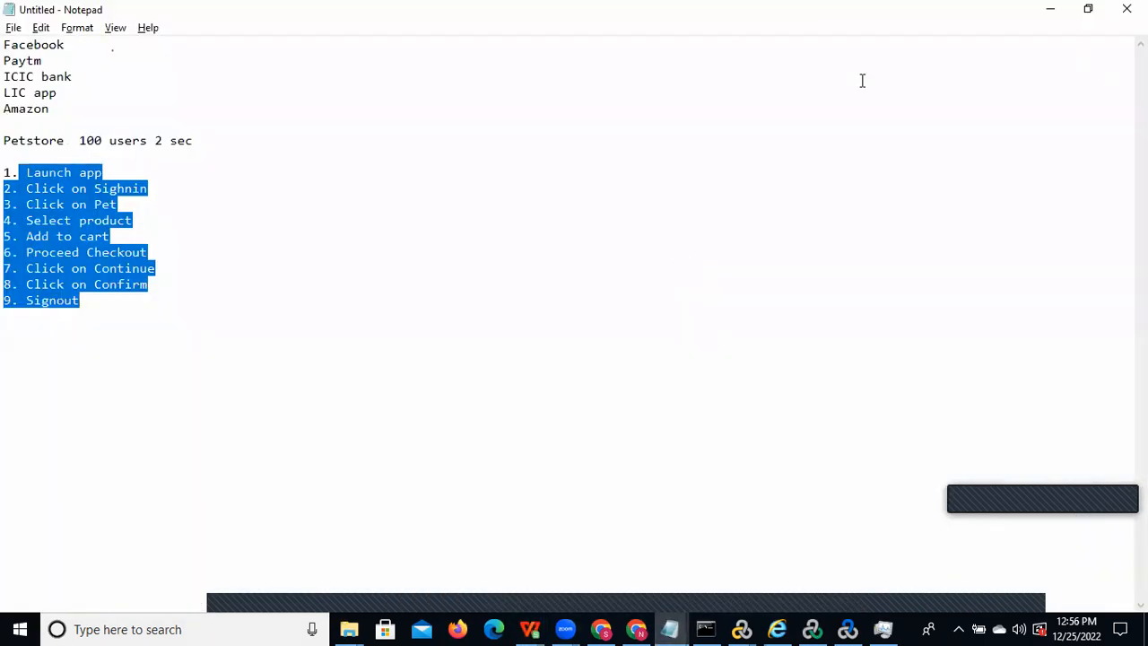
left_click(124, 300)
key("Return")
key("Return")
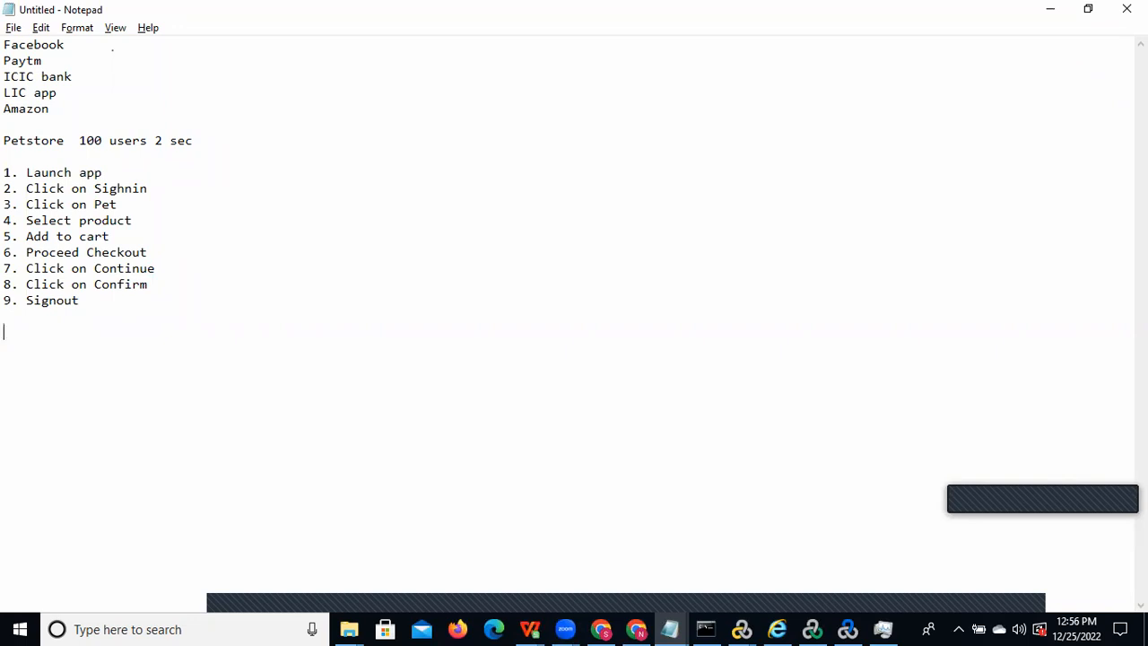
type("1 Vertual user genaret")
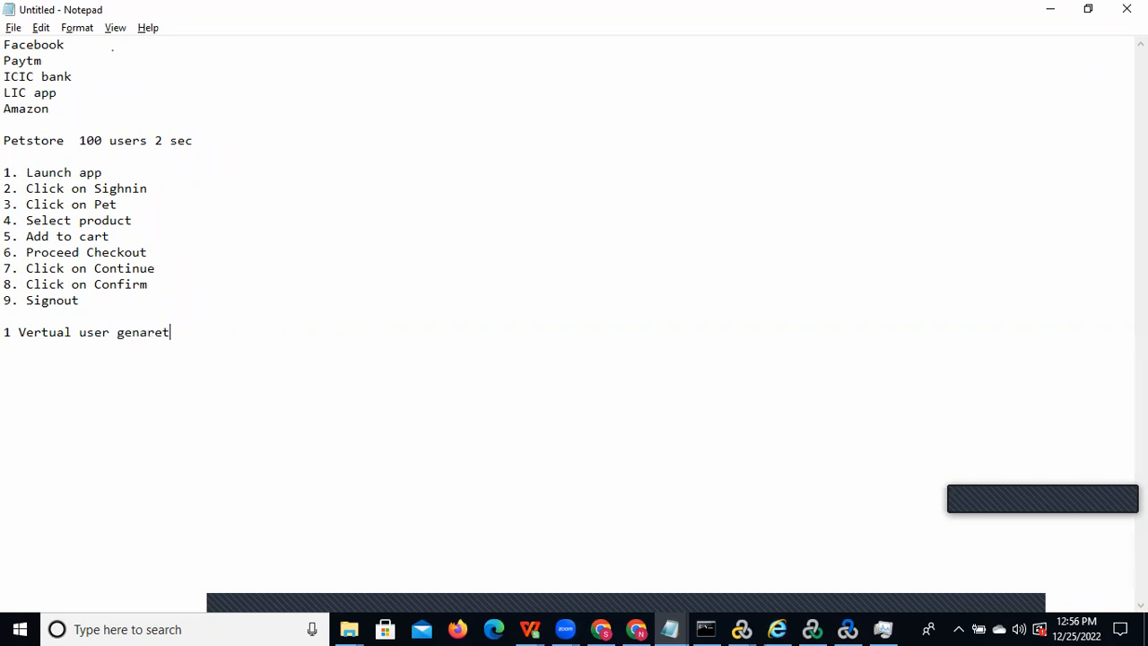
type("or")
key("Return")
type("2")
type("C")
type("troler")
- Switch to LoadRunner Controller and review the scenario's design schedule and its run graphs
left_click(847, 629)
left_click(812, 629)
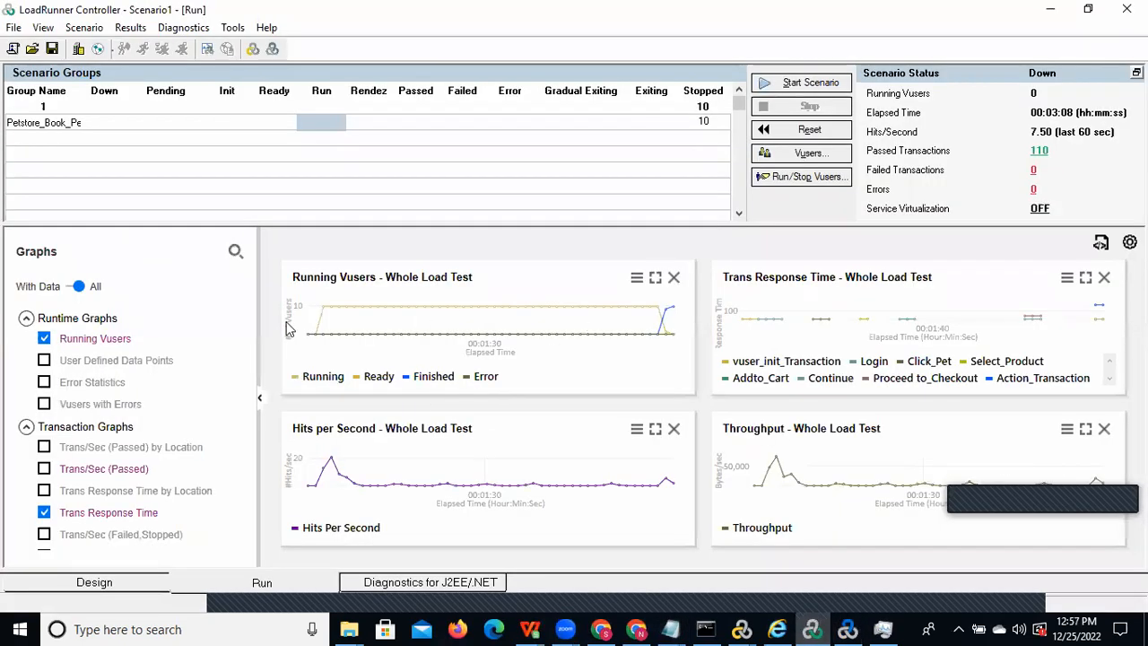
left_click(63, 585)
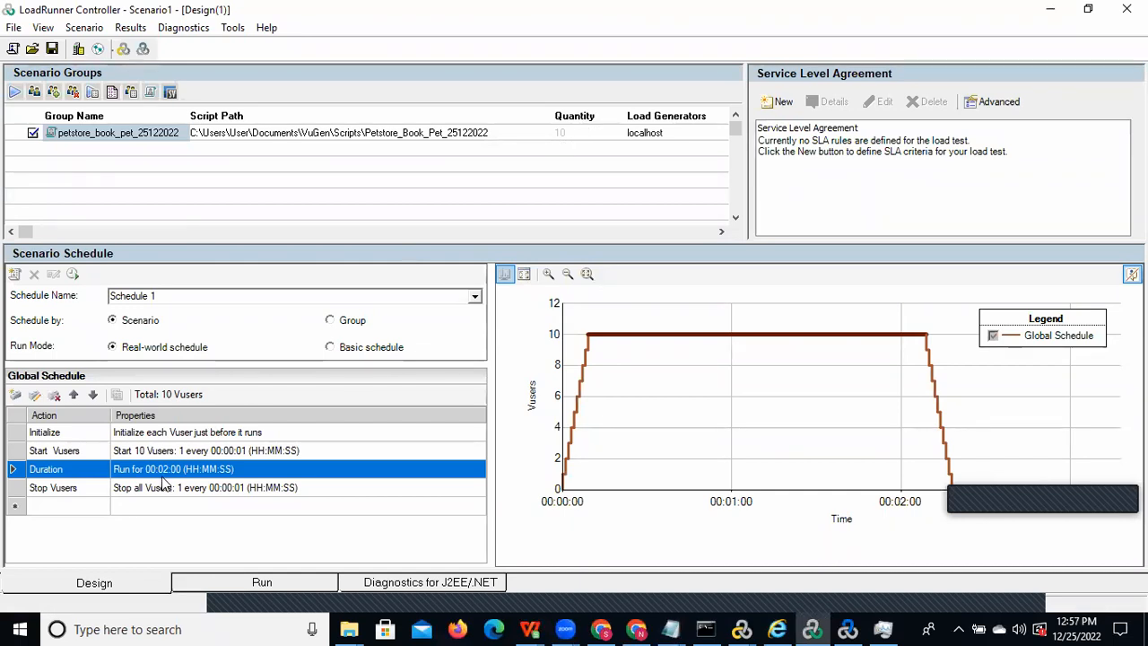
left_click(230, 580)
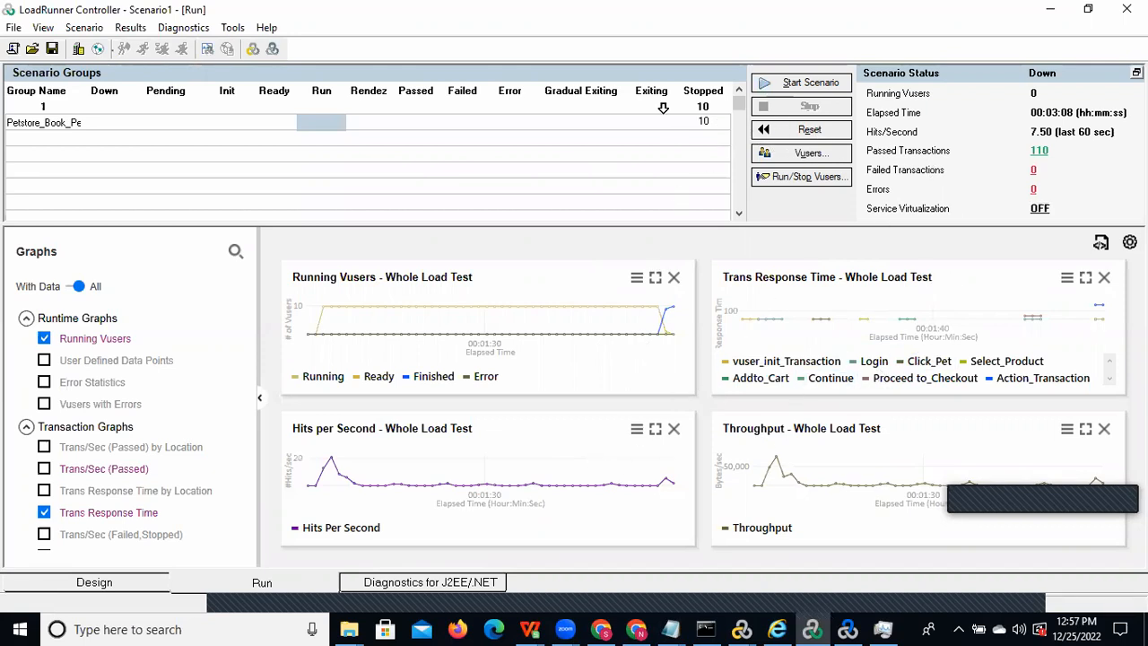
- Switch to LoadRunner Analysis and examine the average response times from Addto_Cart to Select_Product in the Summary Report
left_click(848, 629)
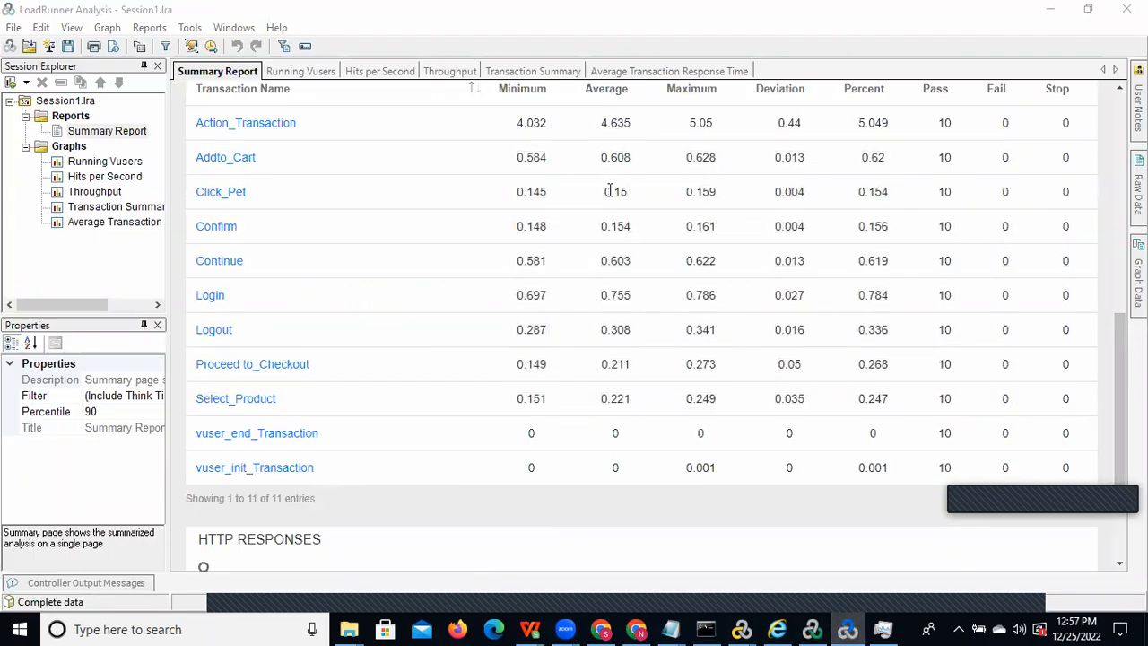
left_click_drag(613, 157, 625, 402)
left_click_drag(613, 158, 629, 386)
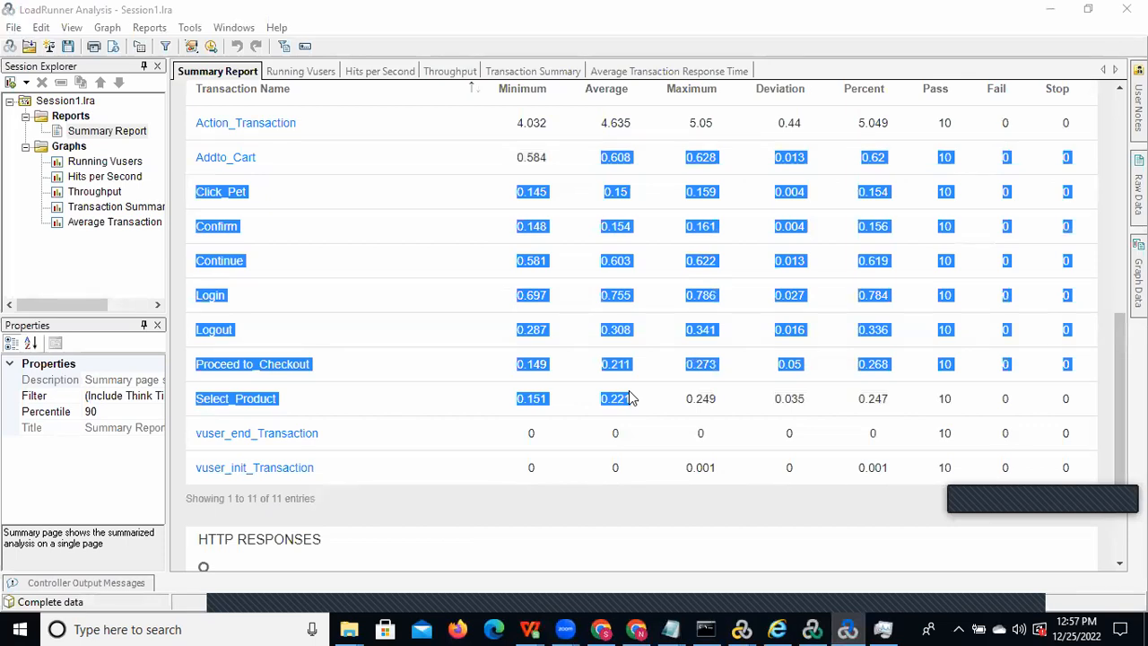
- Return to the TestData.csv spreadsheet and review the transaction results alongside the CPU and Memory entries
key("alt+Tab")
key("alt+Tab")
key("alt+Tab")
key("alt+Tab")
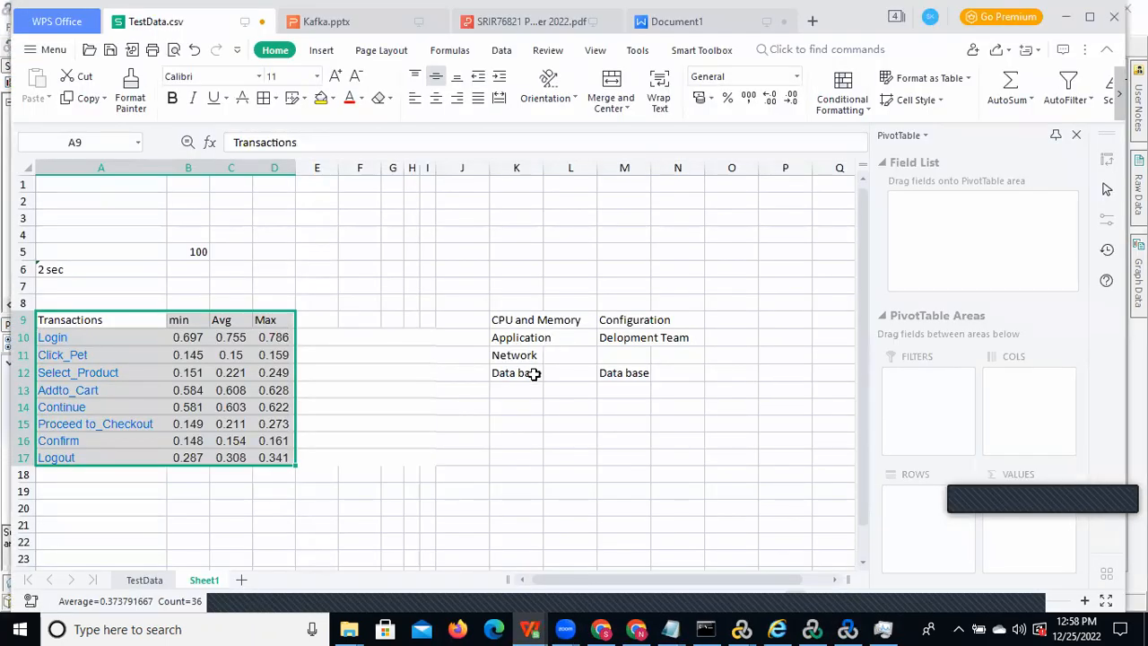
left_click(536, 420)
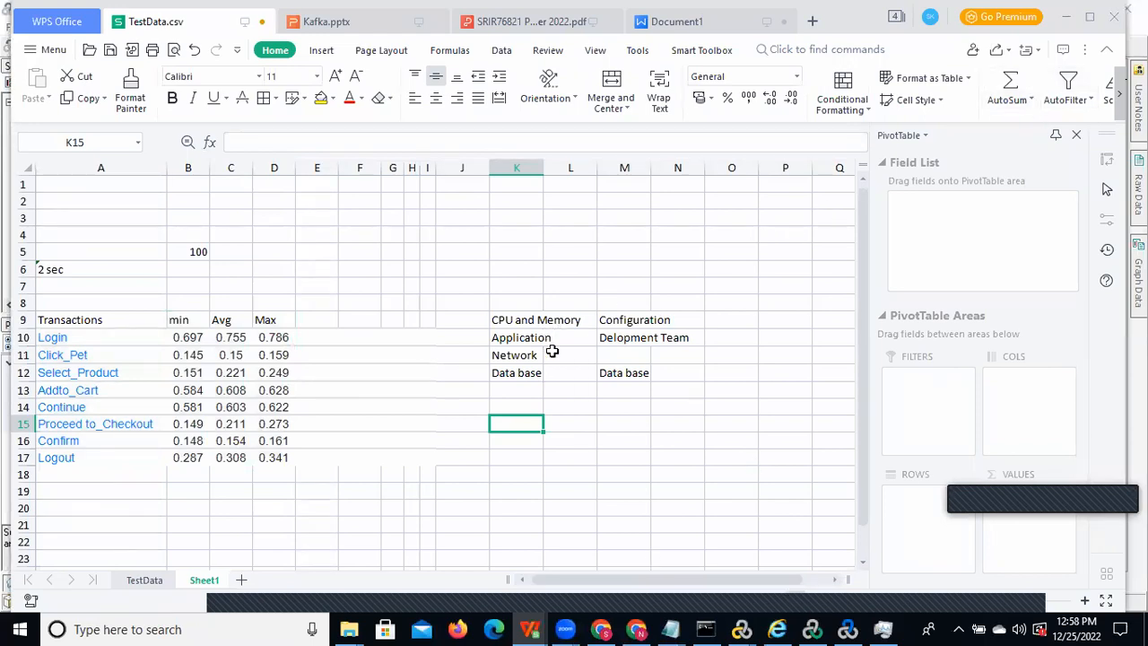
- Switch to the PT LifeCycle note in Notepad and read the LoadRunner components and performance testing life cycle
key("alt+Tab")
key("alt+Tab")
key("alt+Tab")
key("alt+Tab")
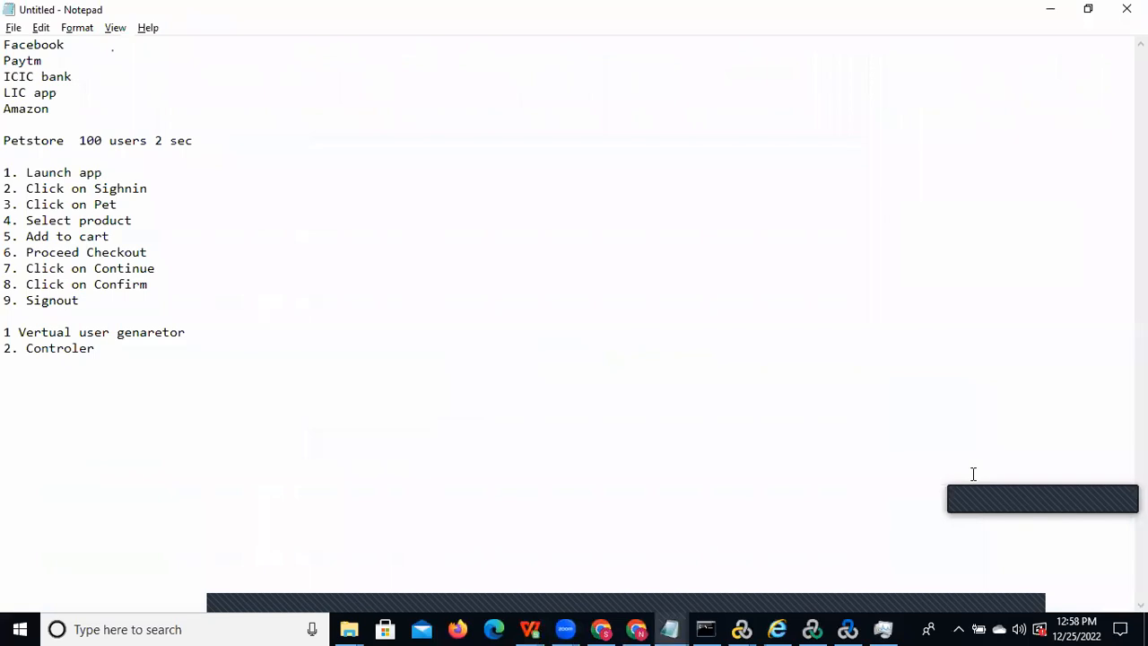
left_click(678, 628)
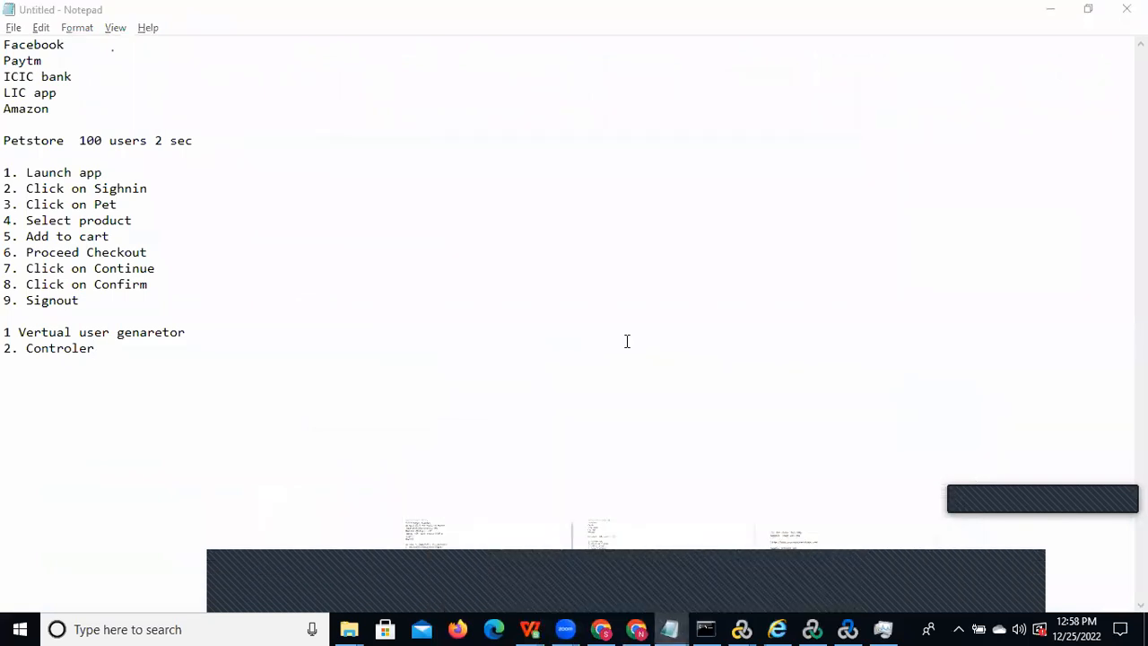
left_click(474, 594)
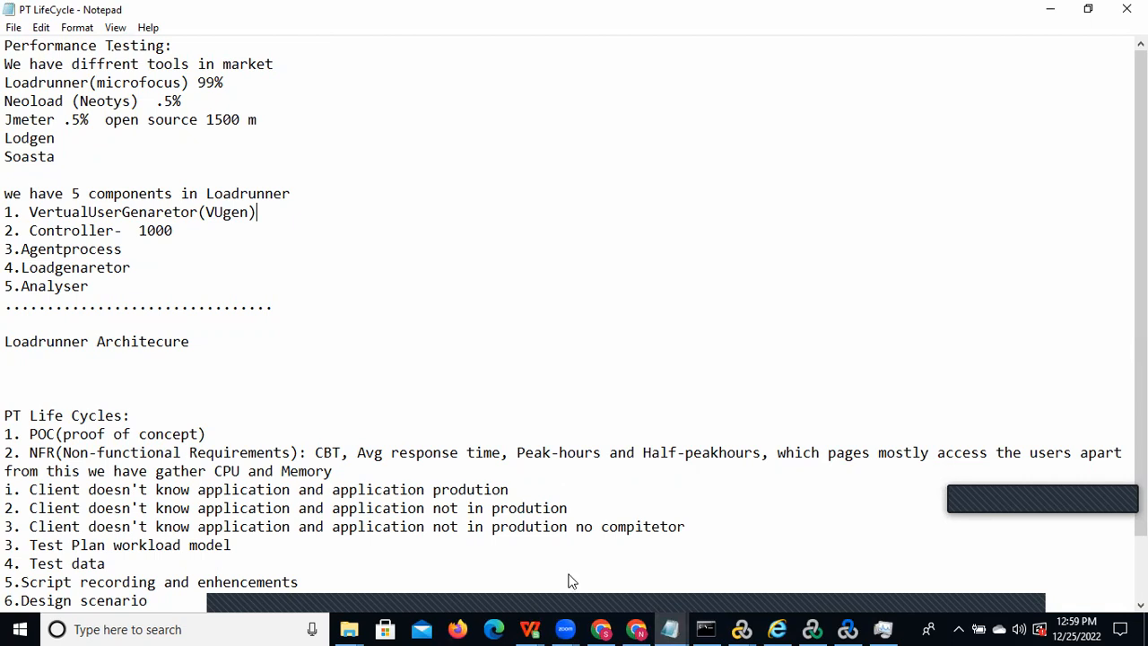
- Go back to the untitled note and review the Petstore business flow from Launch app to Signout
left_click(669, 629)
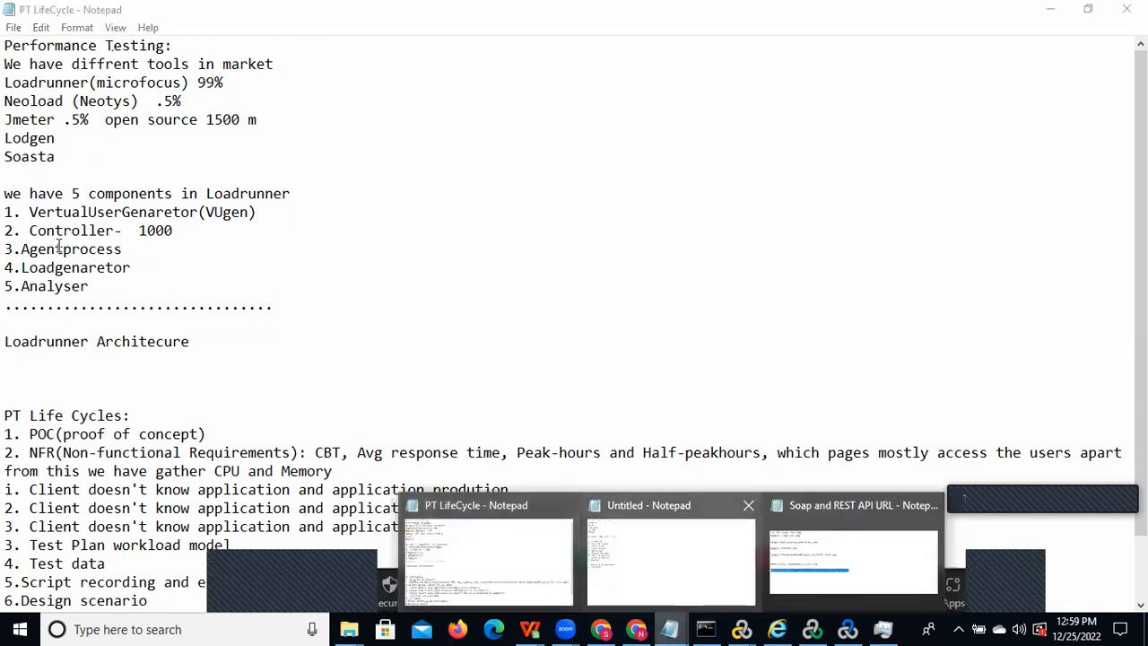
left_click_drag(9, 171, 187, 292)
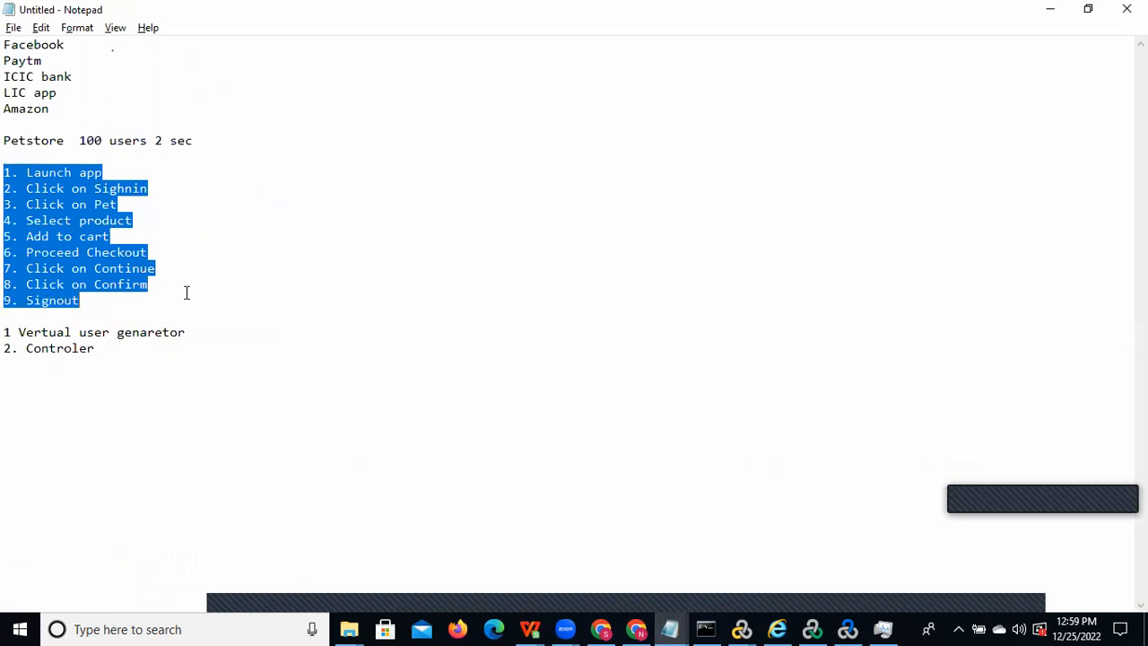
left_click(187, 292)
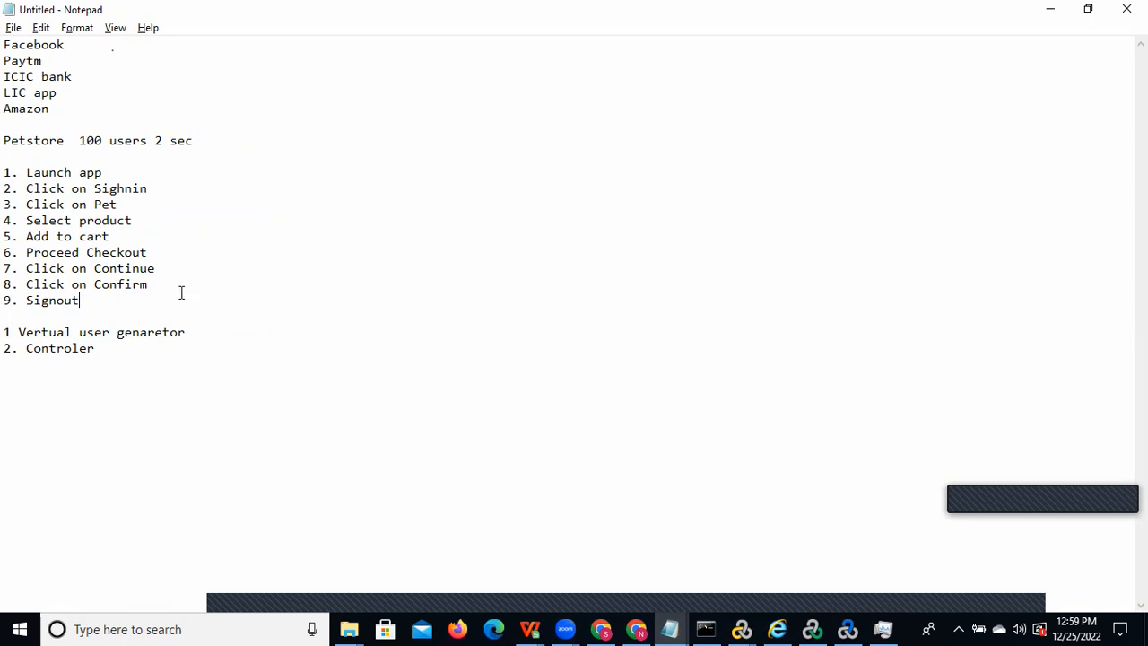
- Highlight the 100-user load in the Petstore requirement line and minimize the untitled note
mouse_move(79, 140)
left_mouse_down()
mouse_move(110, 140)
mouse_move(99, 138)
left_mouse_up()
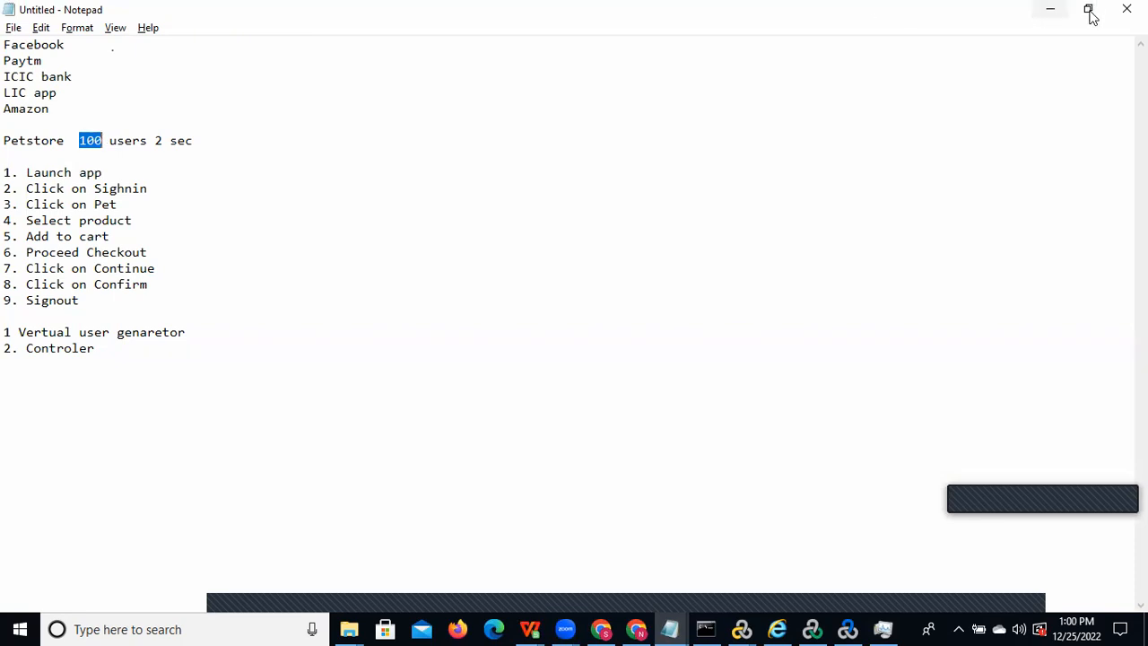
left_click(1052, 11)
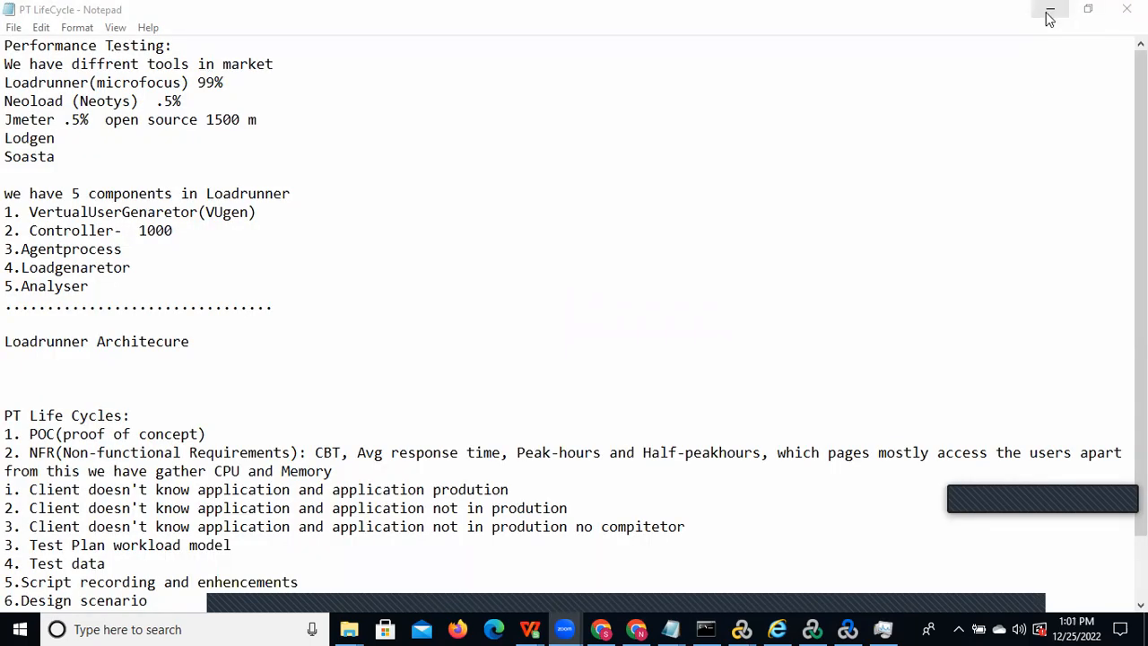
- Minimize the PT LifeCycle note, the TestData.csv spreadsheet and LoadRunner Analysis to return to the Controller's scenario run view
left_click(1050, 18)
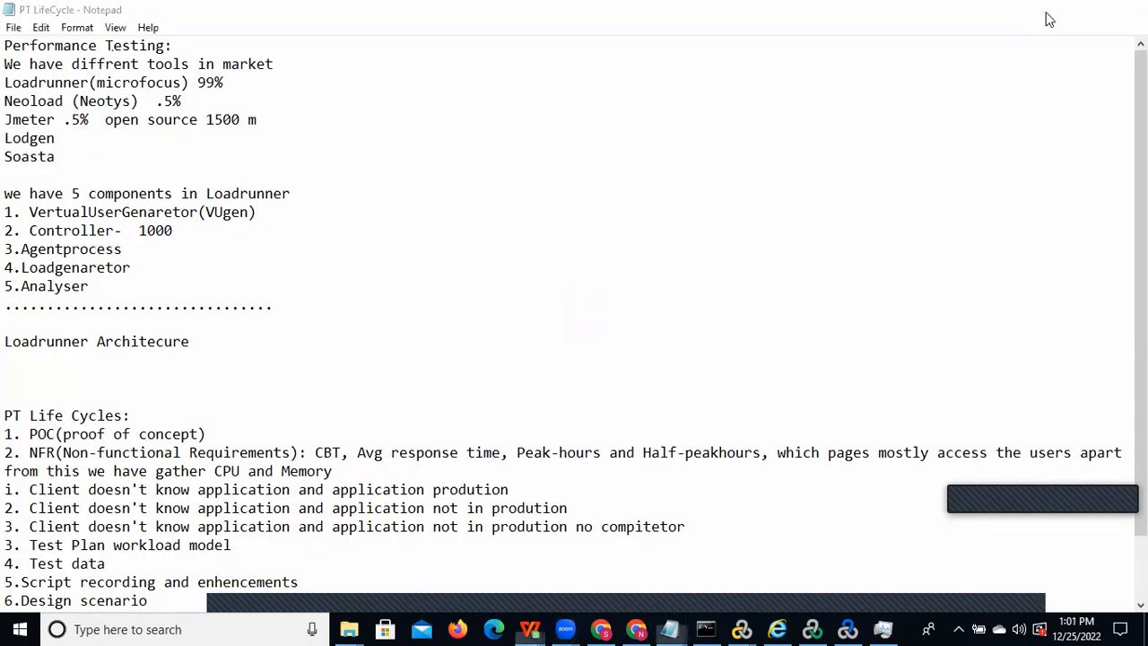
left_click(1049, 17)
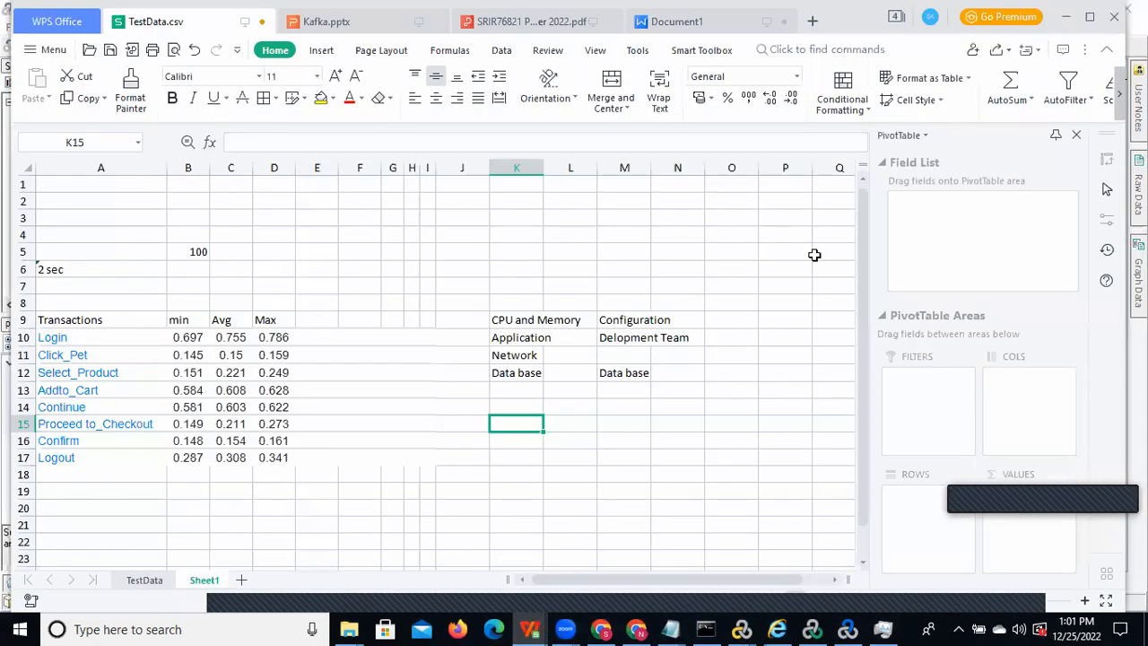
left_click(1065, 19)
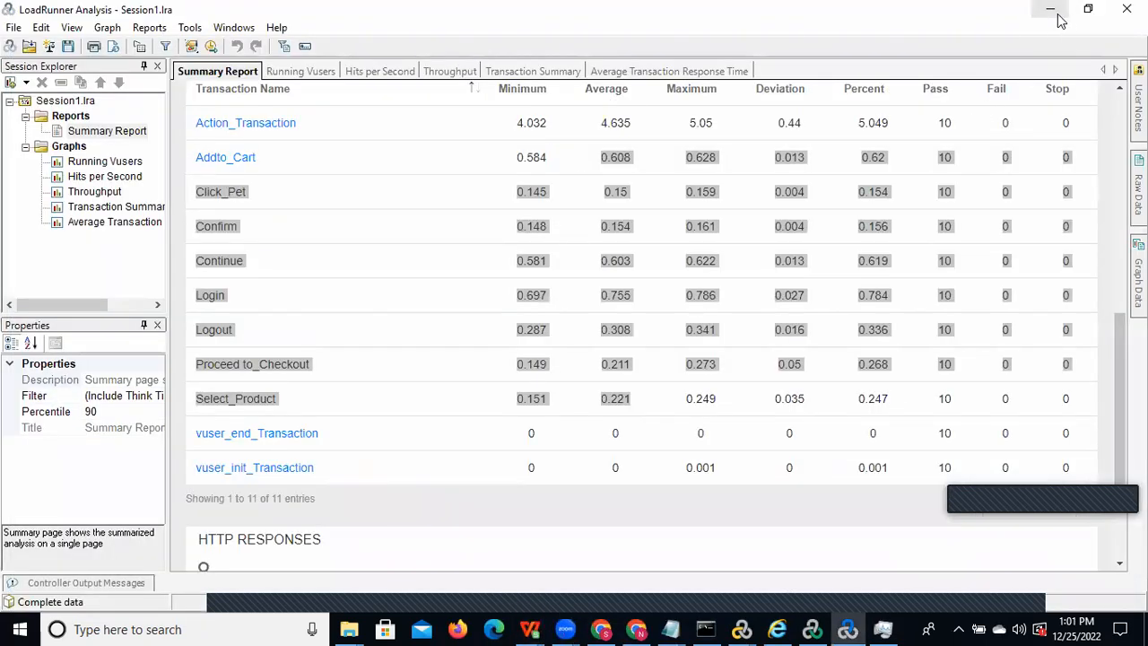
left_click(1055, 16)
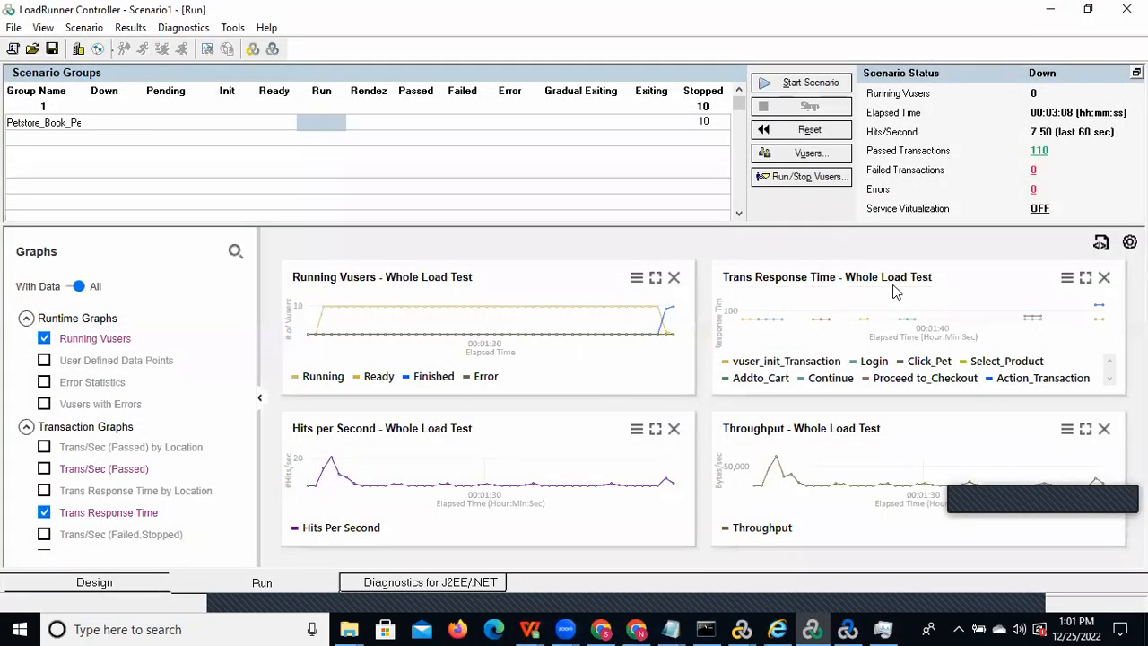